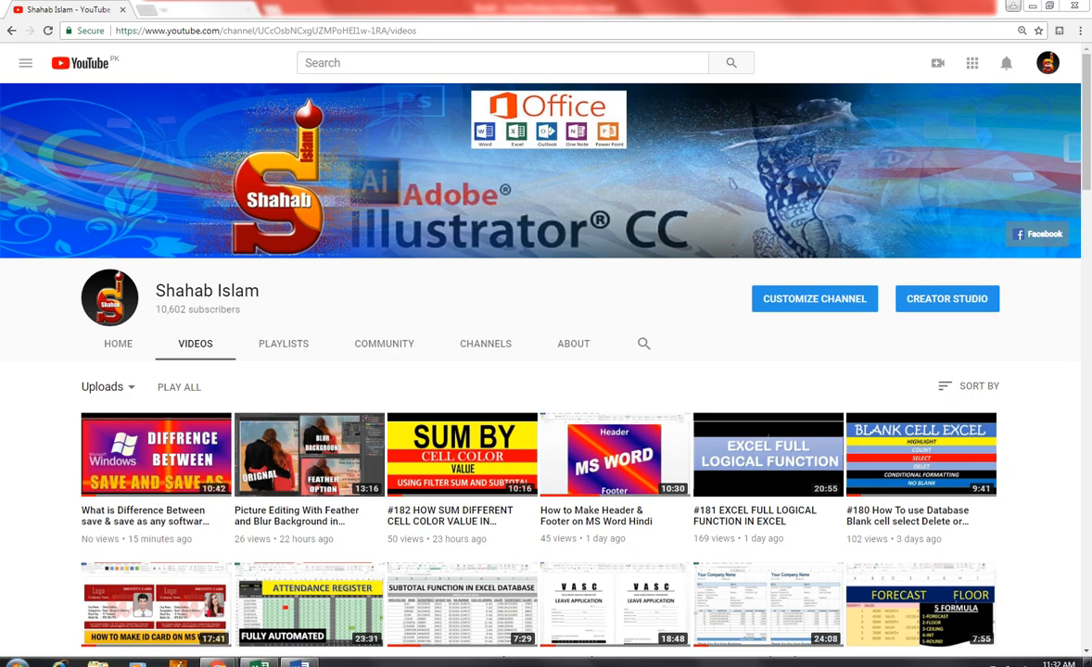
- Switch to the blank Excel workbook
{"action": "left_click", "coordinate": [258, 663]}
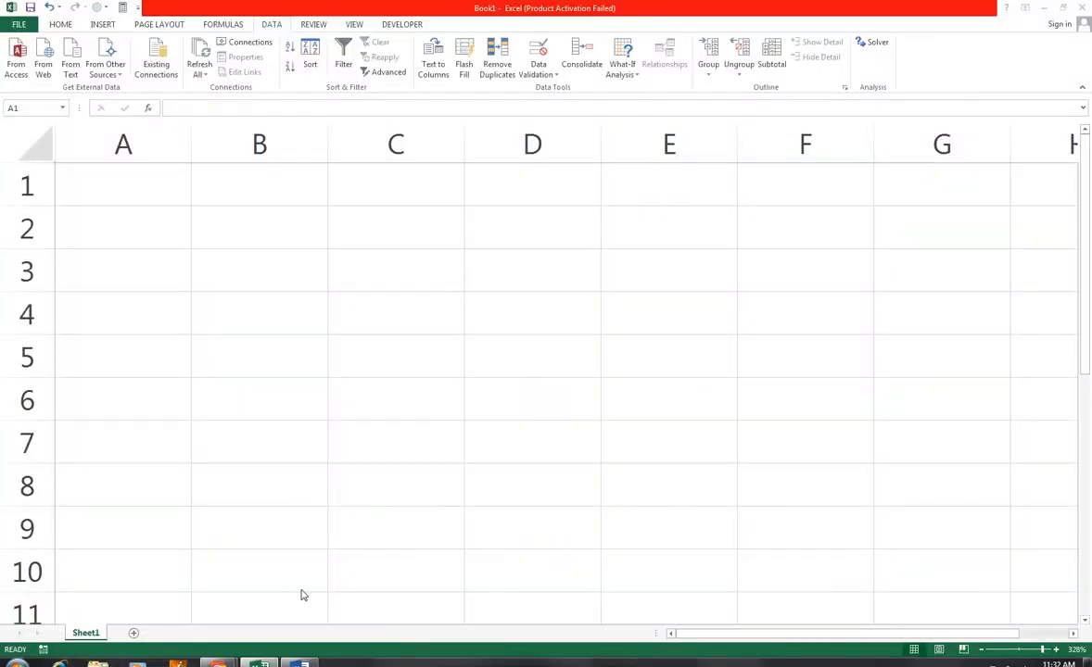
{"action": "left_click", "coordinate": [62, 25]}
{"action": "left_click", "coordinate": [93, 25]}
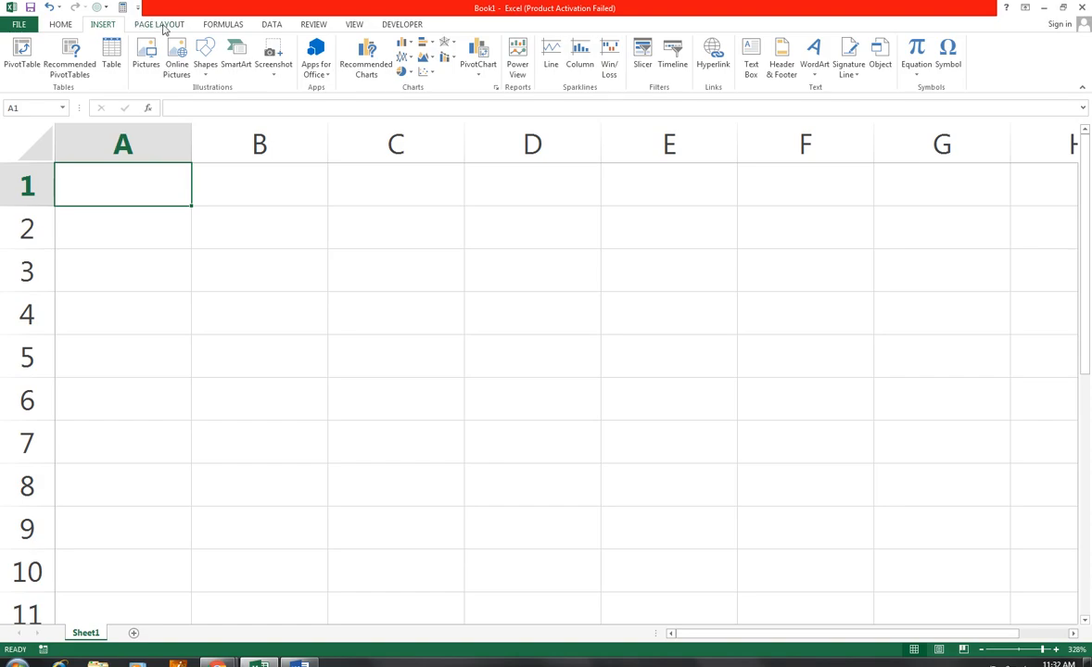
{"action": "left_click", "coordinate": [271, 25]}
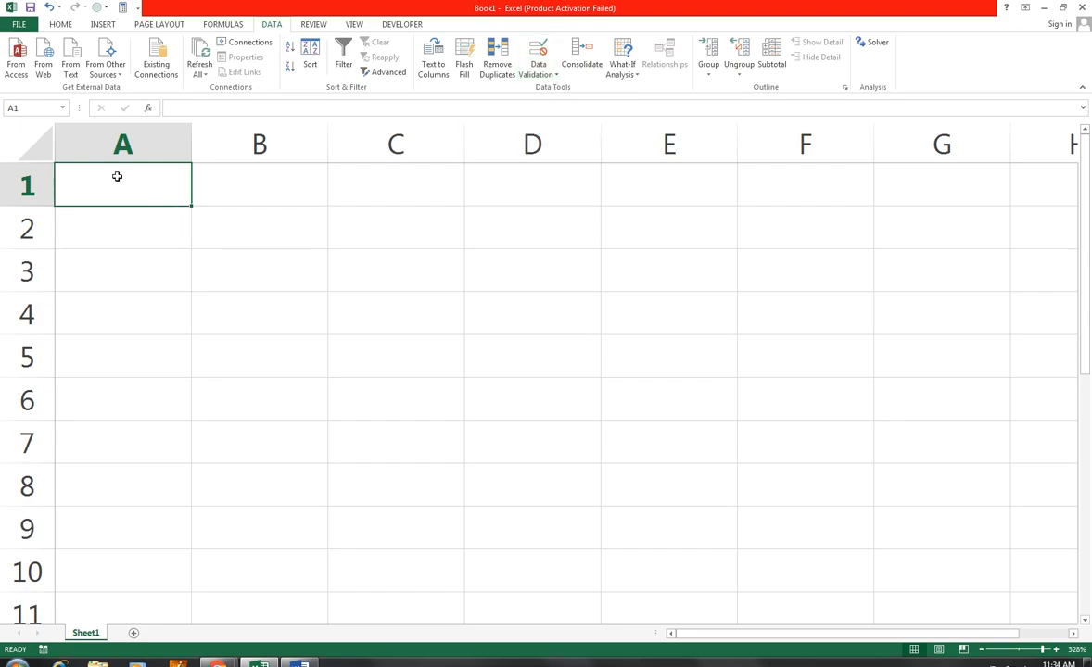
- Apply all borders to the range A1:D7
{"action": "left_click_drag", "start_coordinate": [129, 185], "coordinate": [466, 436]}
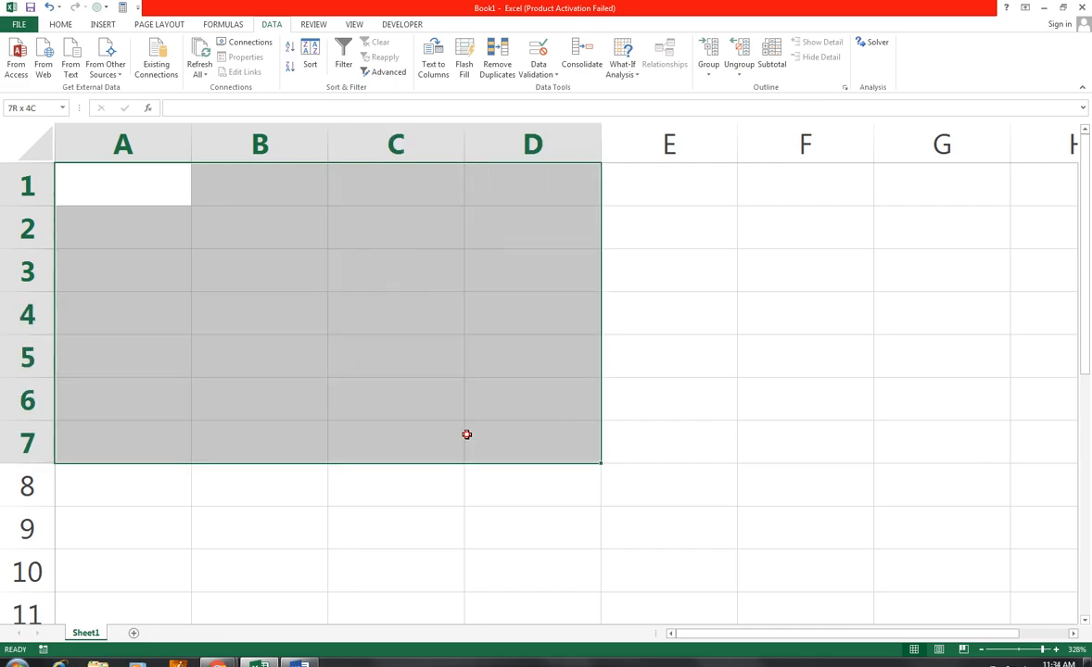
{"action": "left_click", "coordinate": [59, 24]}
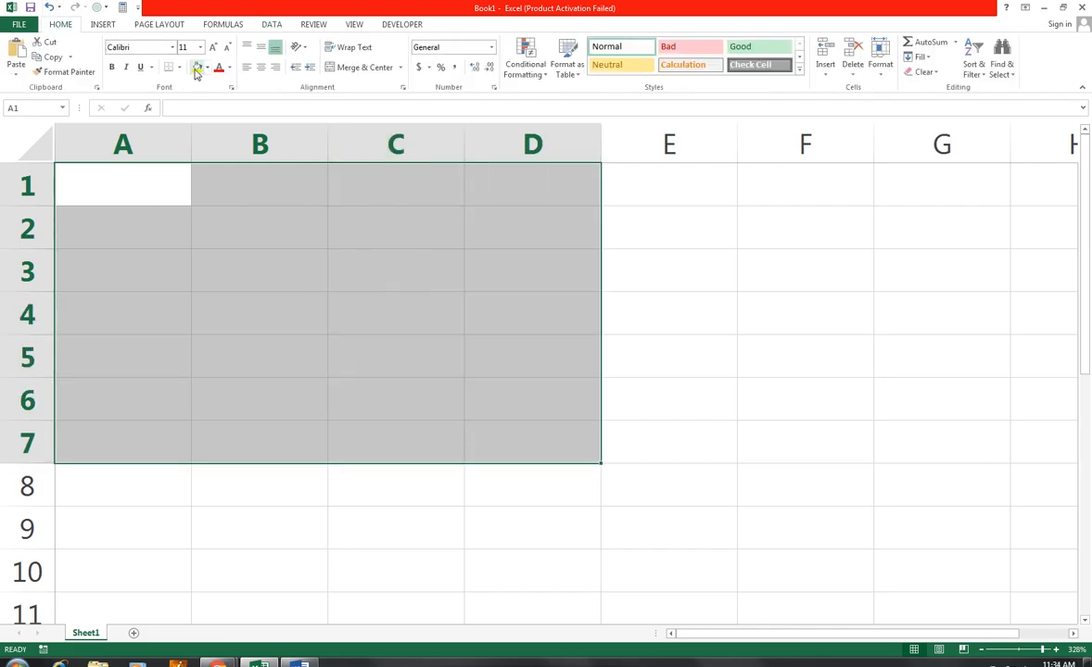
{"action": "left_click", "coordinate": [179, 67]}
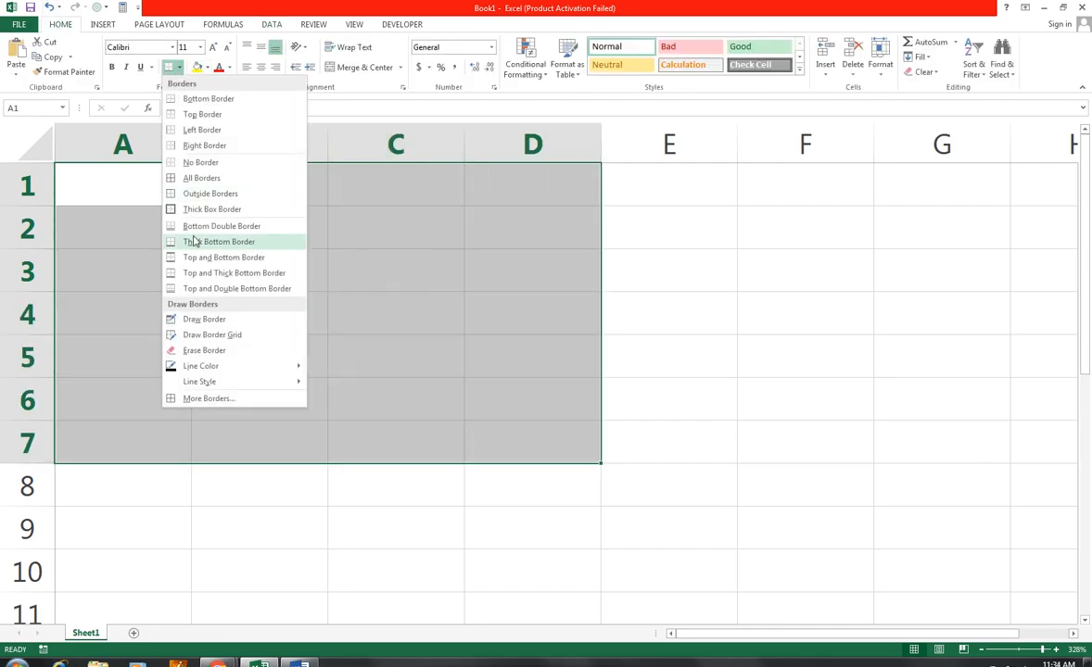
{"action": "left_click", "coordinate": [209, 179]}
{"action": "left_click", "coordinate": [285, 262]}
{"action": "mouse_move", "coordinate": [159, 178]}
{"action": "left_mouse_down"}
{"action": "mouse_move", "coordinate": [458, 442]}
{"action": "mouse_move", "coordinate": [480, 446]}
{"action": "left_mouse_up"}
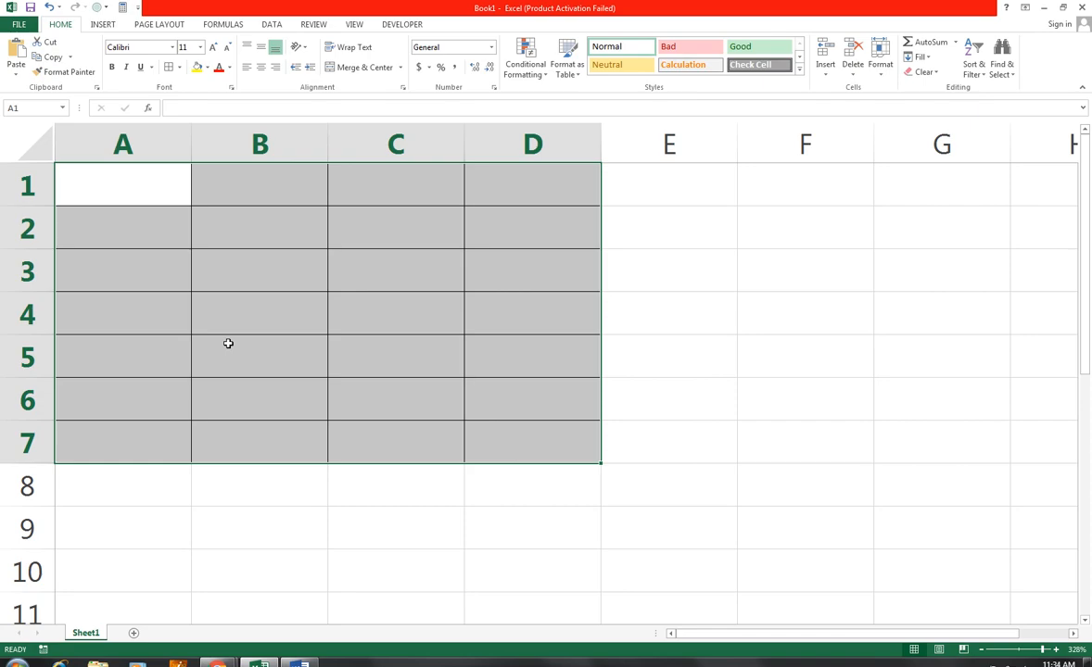
{"action": "left_click", "coordinate": [272, 24]}
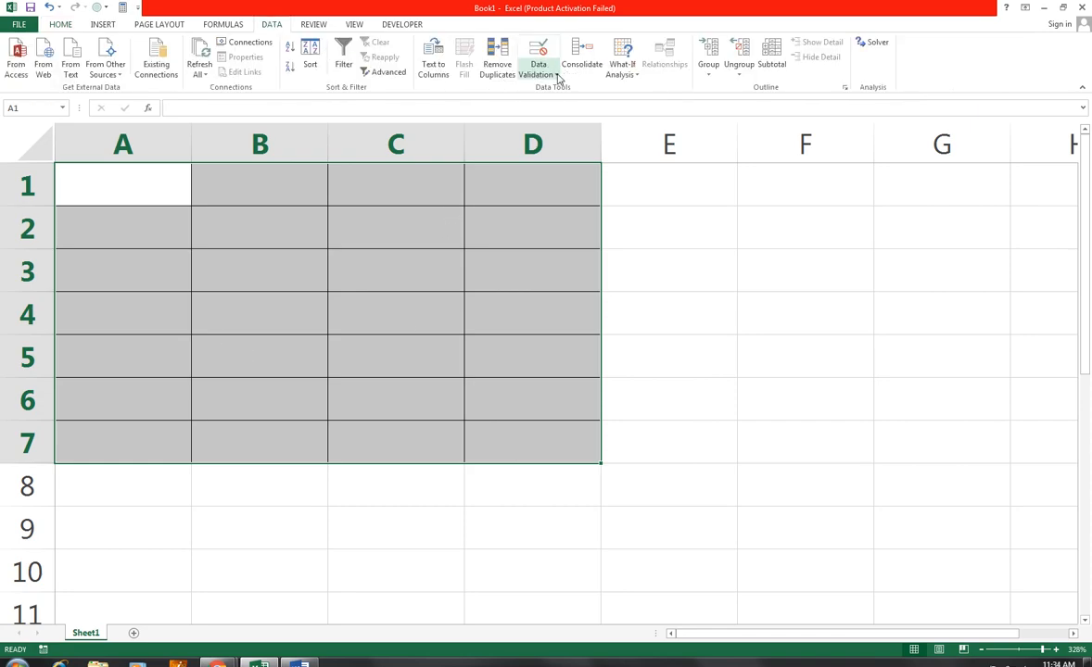
{"action": "left_click", "coordinate": [61, 24]}
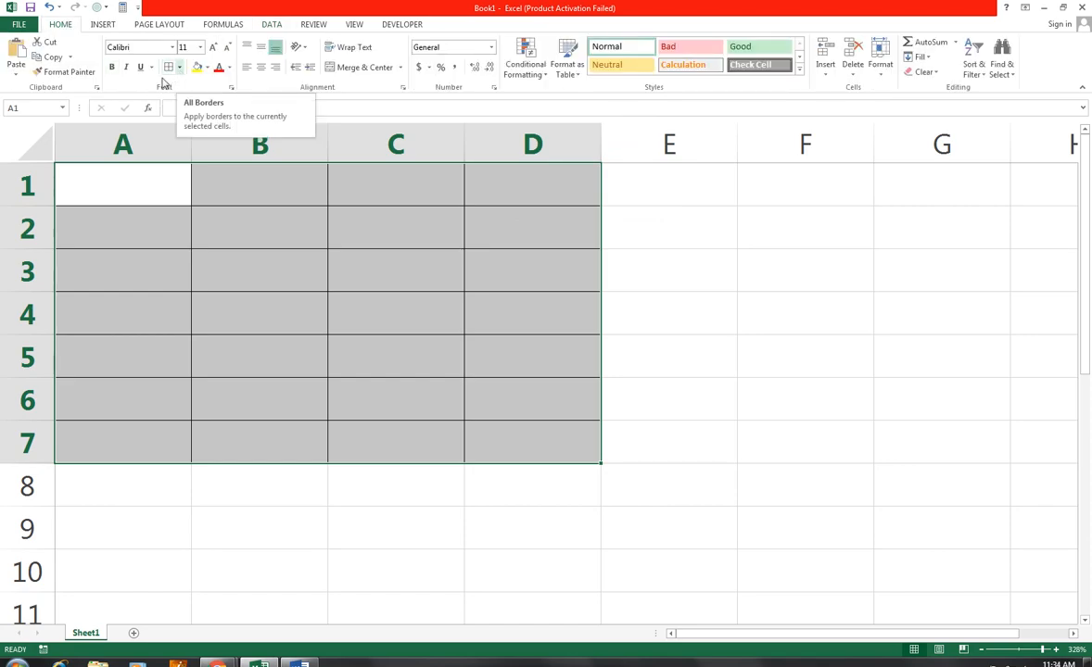
{"action": "left_click", "coordinate": [179, 67]}
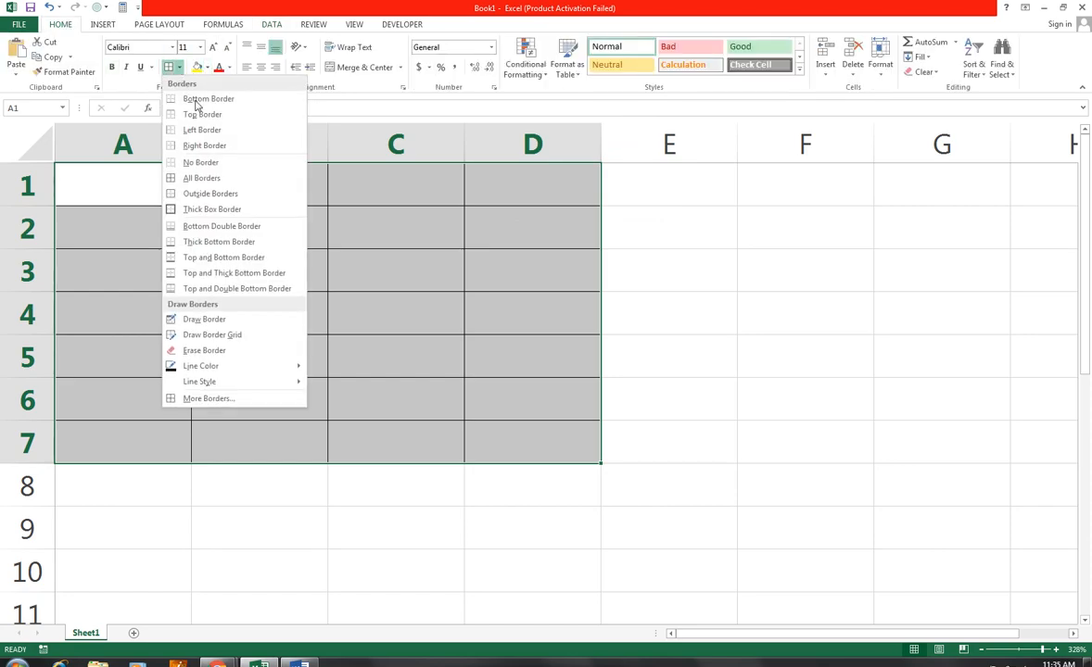
{"action": "left_click", "coordinate": [210, 179]}
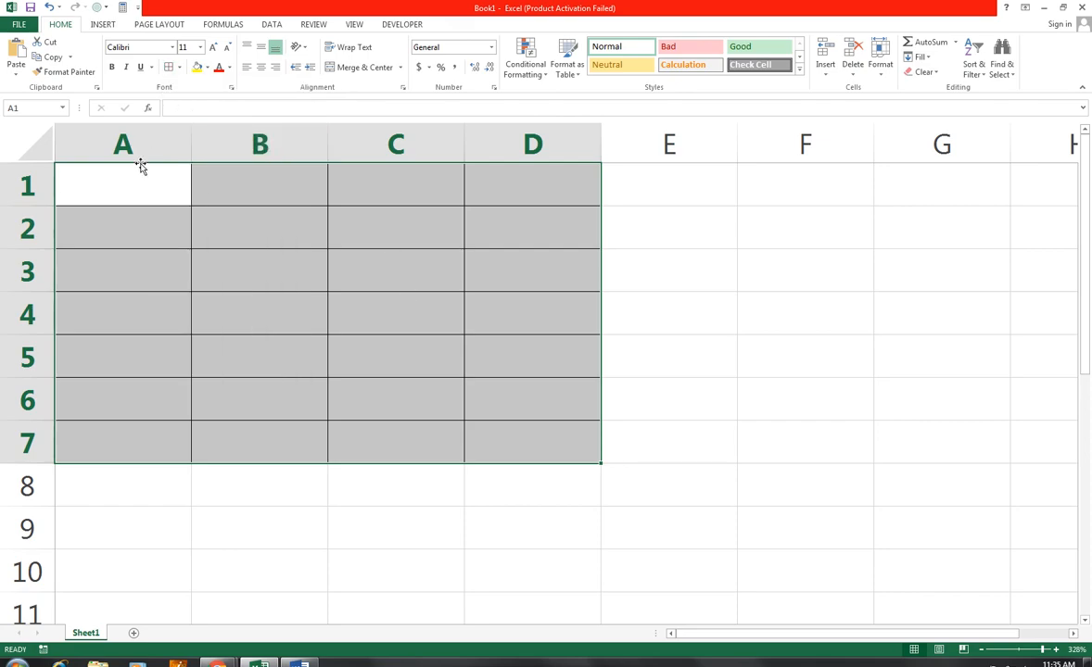
- Start a data validation rule for A1:D7 that allows only whole numbers
{"action": "left_click_drag", "start_coordinate": [141, 171], "coordinate": [485, 442]}
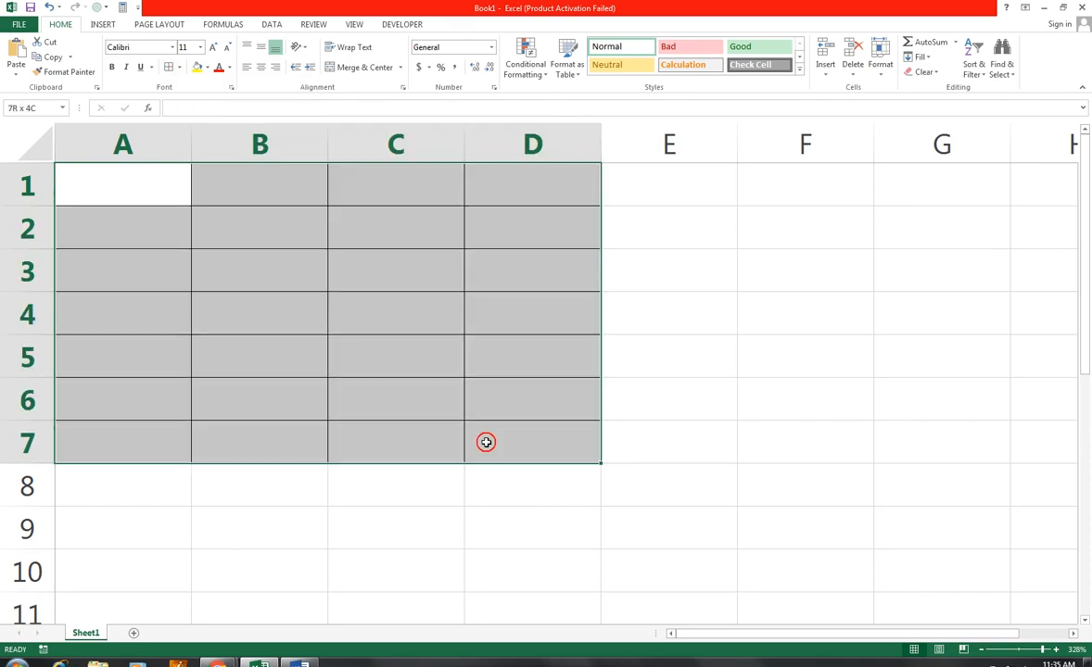
{"action": "left_click", "coordinate": [271, 25]}
{"action": "left_click", "coordinate": [547, 74]}
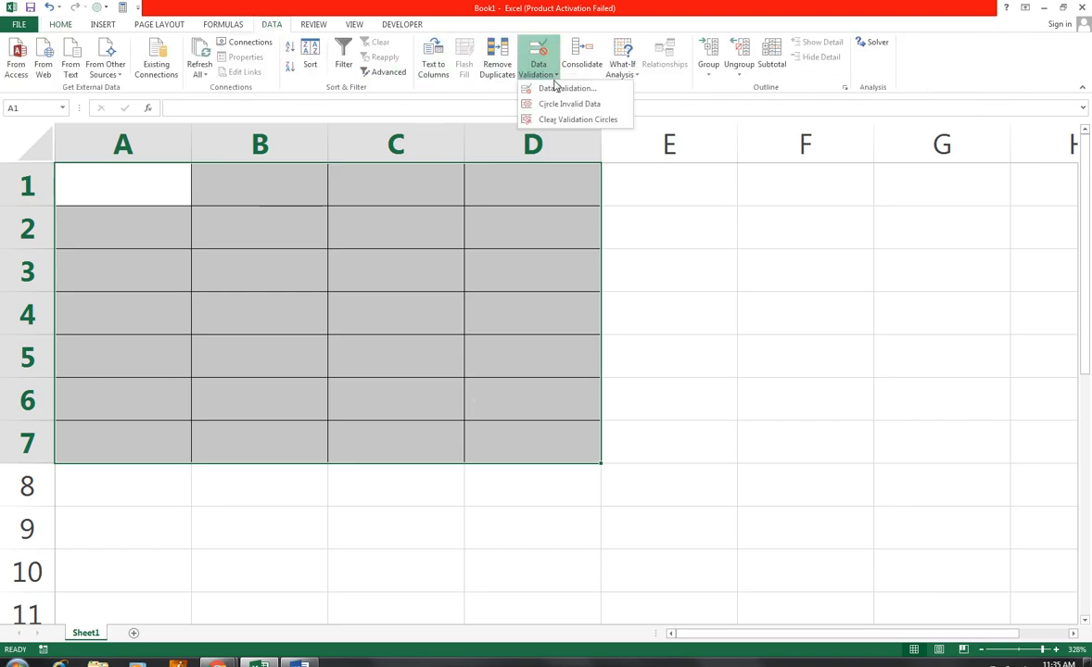
{"action": "left_click", "coordinate": [557, 89]}
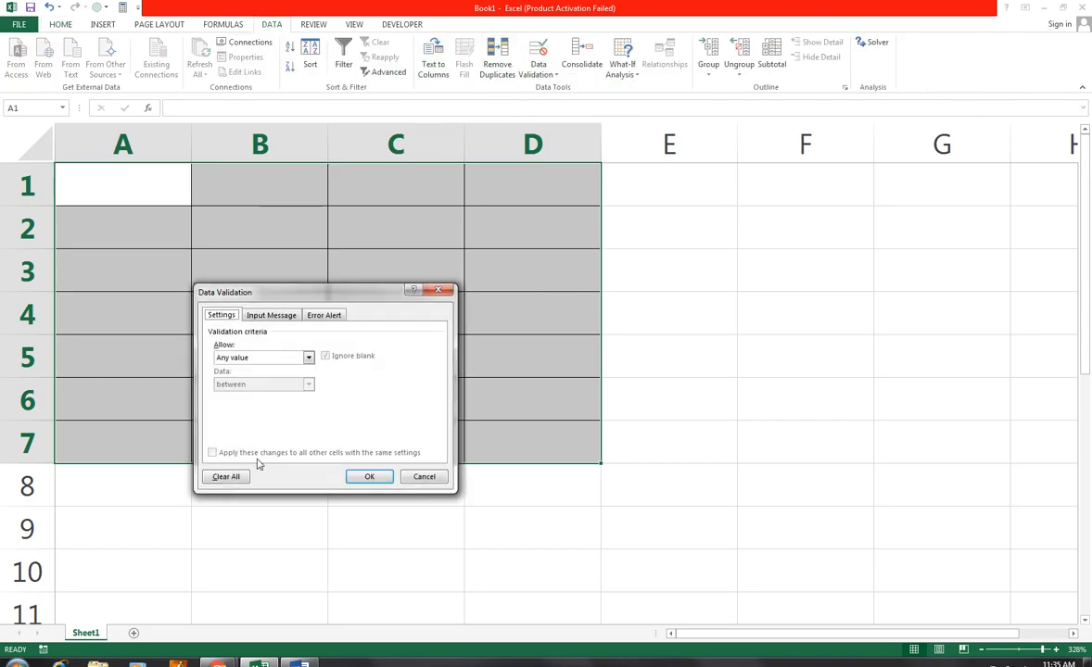
{"action": "left_click", "coordinate": [252, 359]}
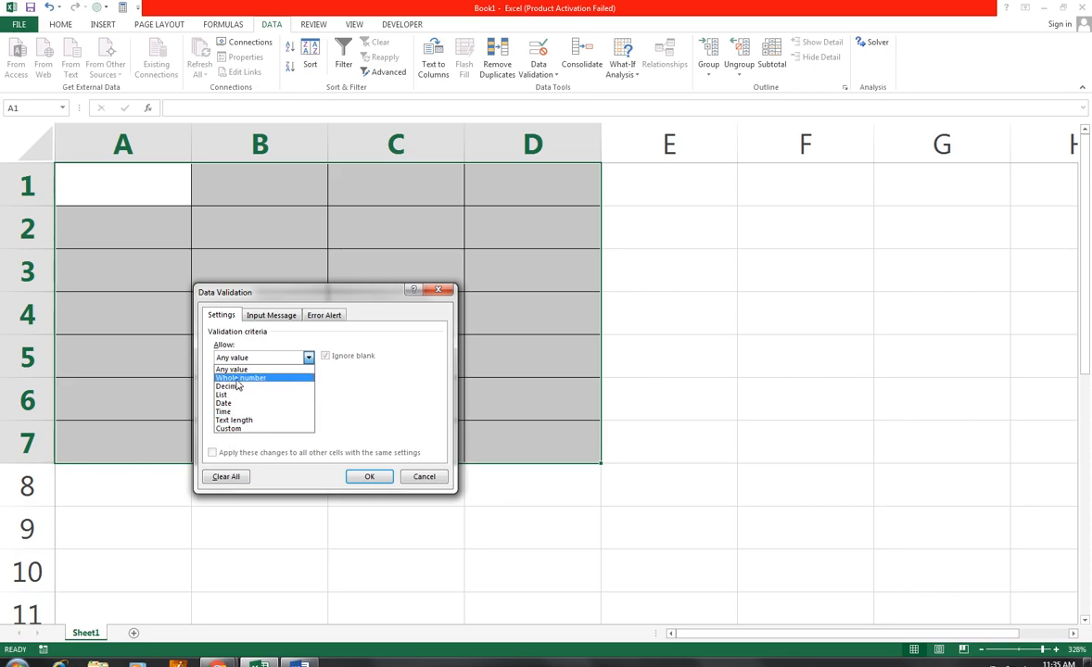
{"action": "left_click", "coordinate": [267, 386]}
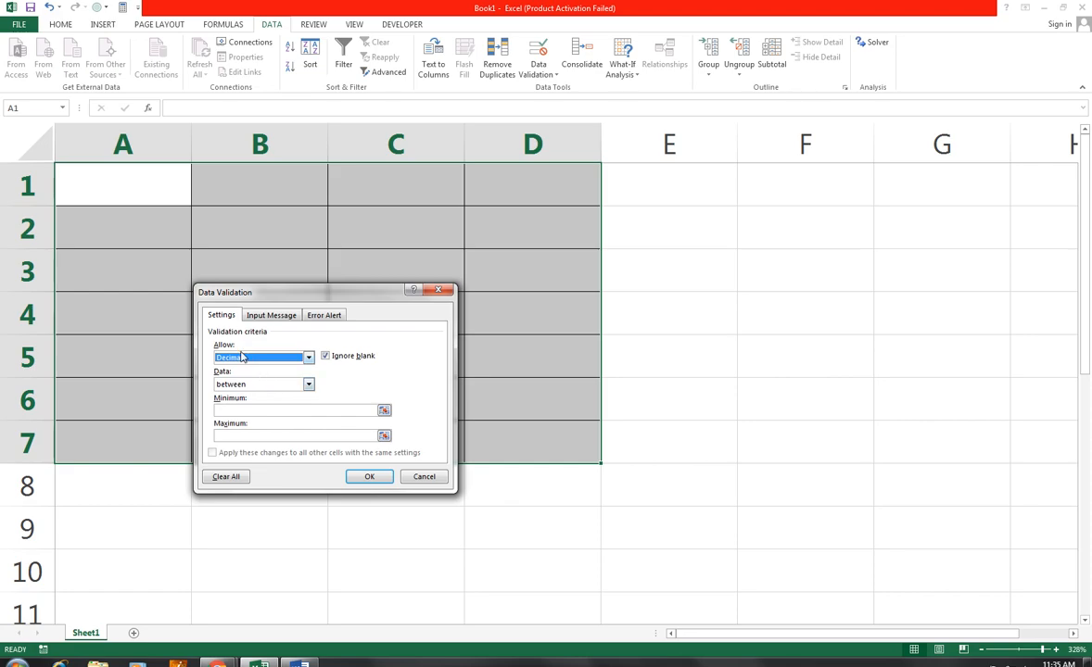
{"action": "left_click", "coordinate": [308, 357]}
{"action": "left_click", "coordinate": [264, 377]}
- Try the not between and equal to conditions for the validation rule, and return the condition to between
{"action": "left_click", "coordinate": [308, 384]}
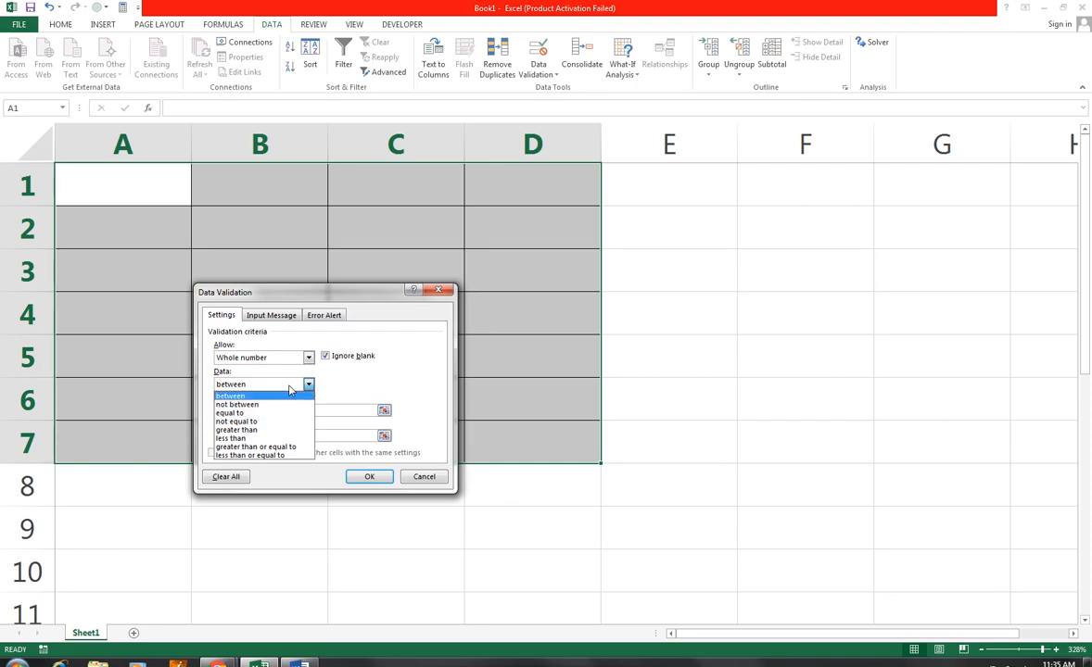
{"action": "left_click", "coordinate": [345, 412]}
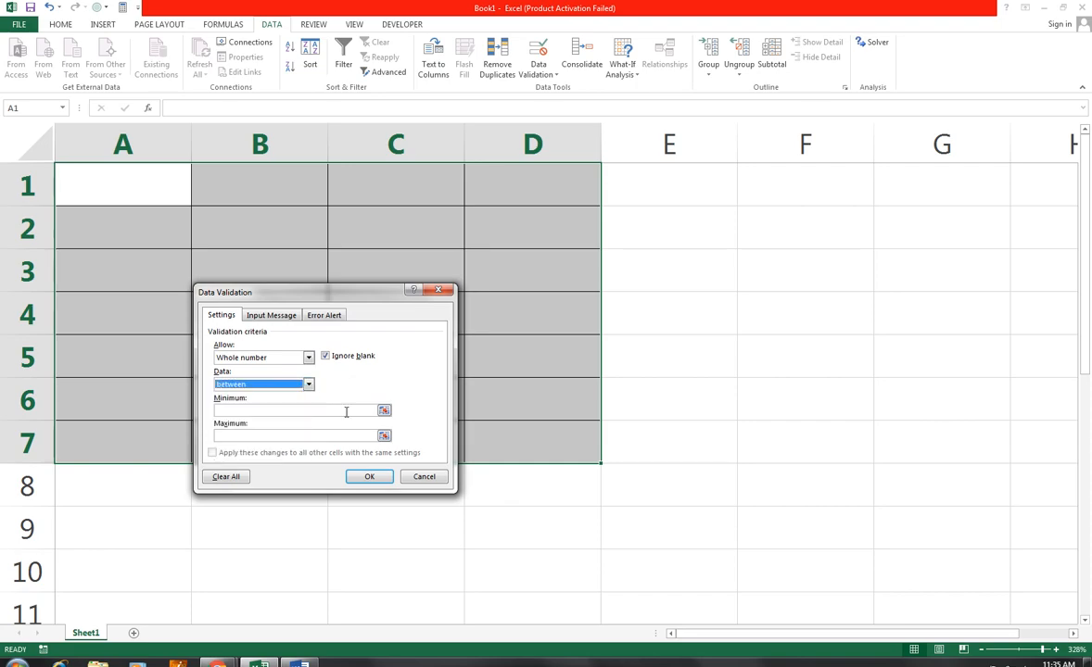
{"action": "left_click", "coordinate": [309, 384]}
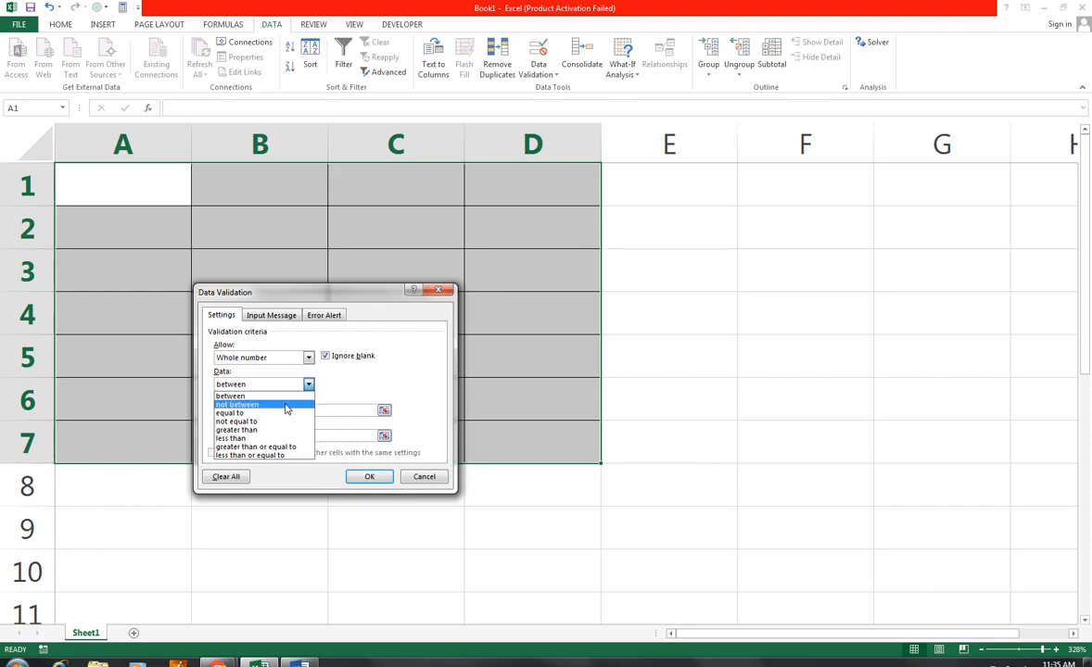
{"action": "left_click", "coordinate": [286, 409]}
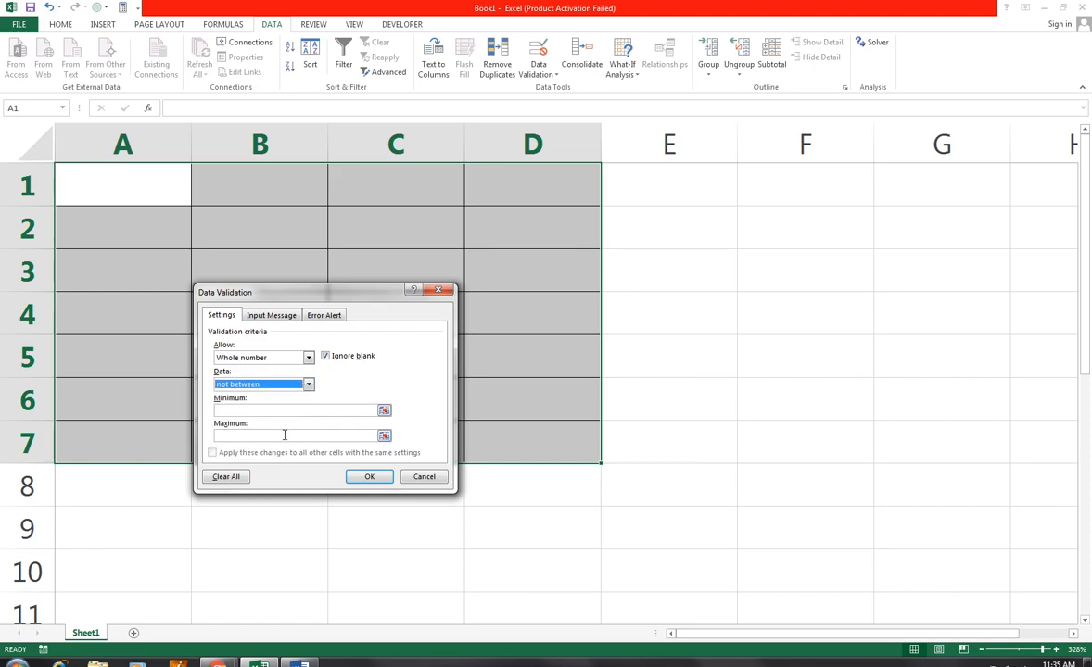
{"action": "left_click", "coordinate": [298, 384]}
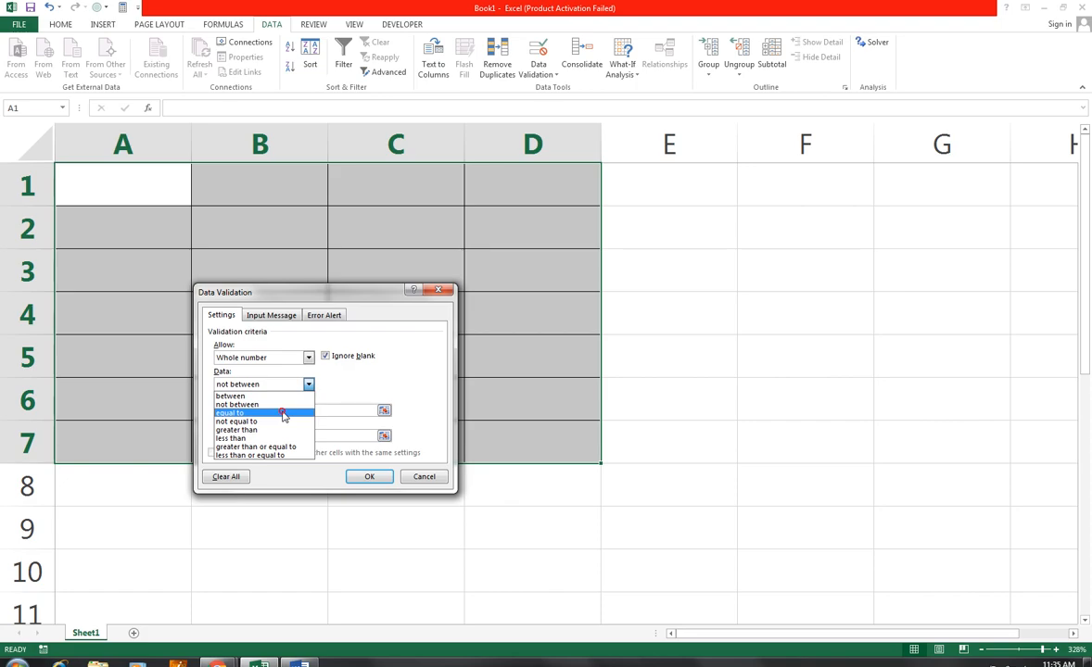
{"action": "left_click", "coordinate": [284, 411]}
{"action": "left_click", "coordinate": [309, 384]}
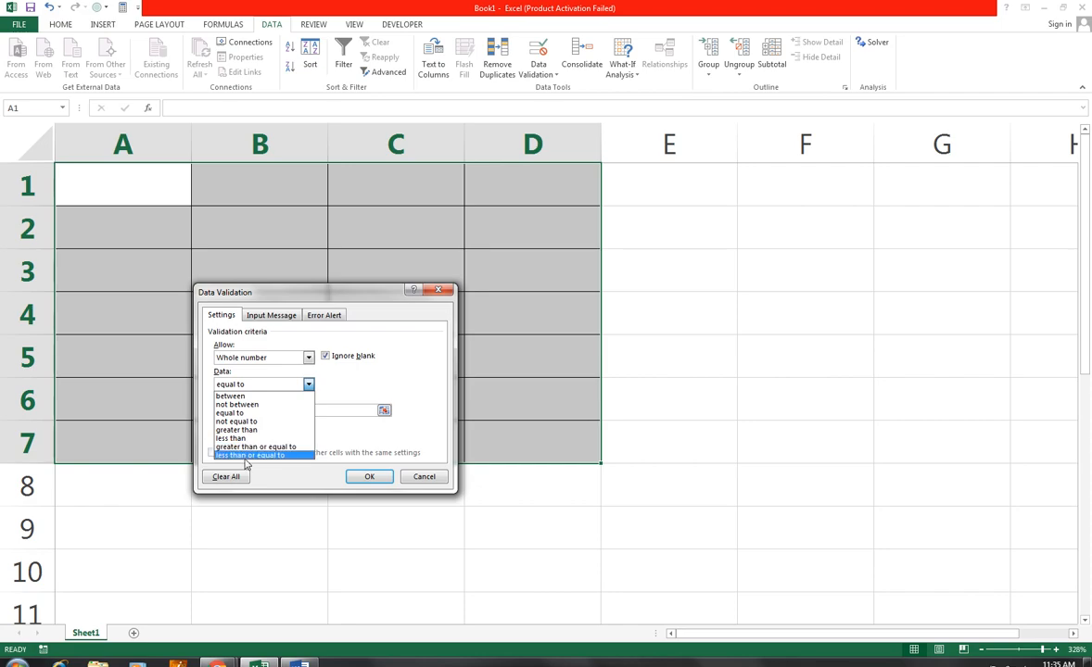
{"action": "left_click", "coordinate": [264, 397]}
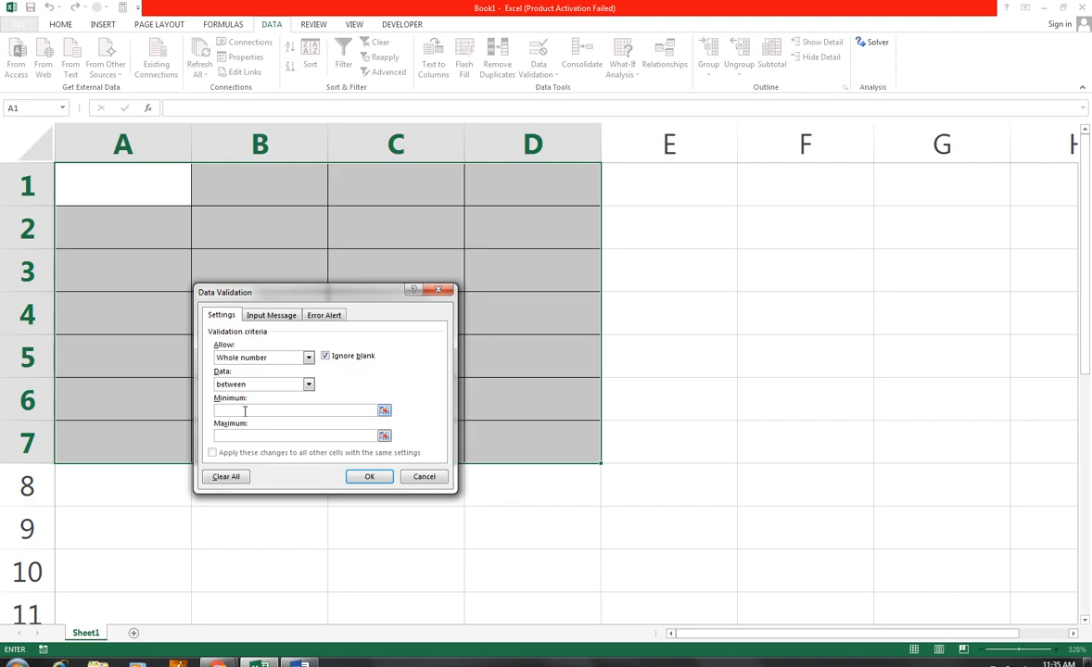
- Set the whole-number rule's minimum to 1, fill in its maximum and apply the validation
{"action": "type", "text": "1"}
{"action": "left_click", "coordinate": [253, 433]}
{"action": "type", "text": "1"}
{"action": "left_click", "coordinate": [364, 475]}
- Test the validation by trying to enter 0 in cell A1, and cancel the entry
{"action": "left_click", "coordinate": [146, 149]}
{"action": "left_click", "coordinate": [144, 184]}
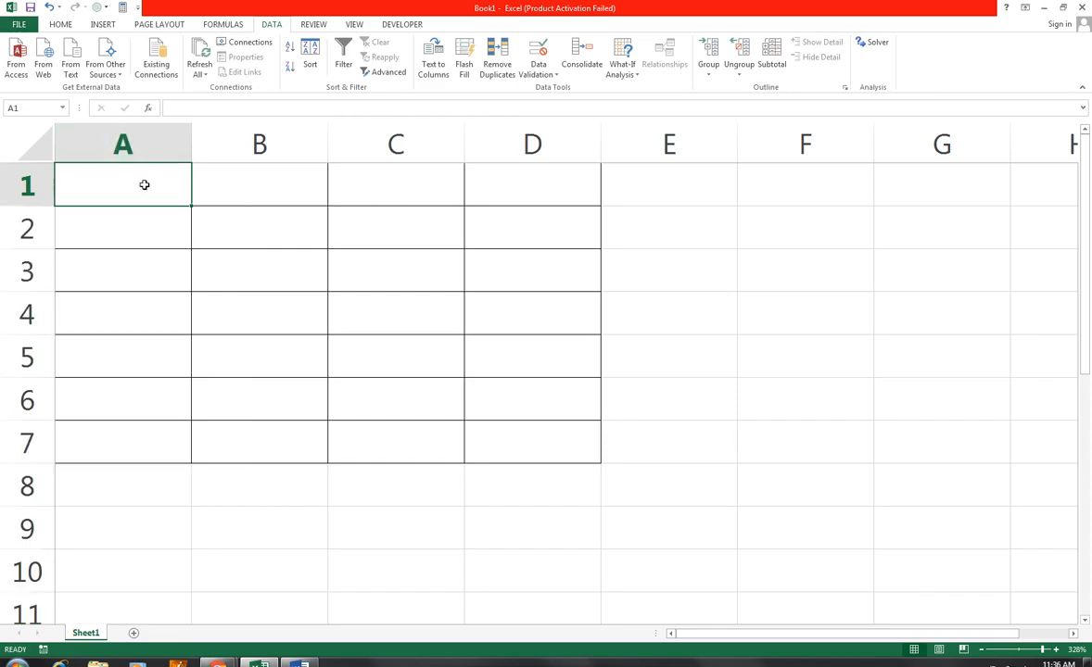
{"action": "type", "text": "0"}
{"action": "key", "text": "Return"}
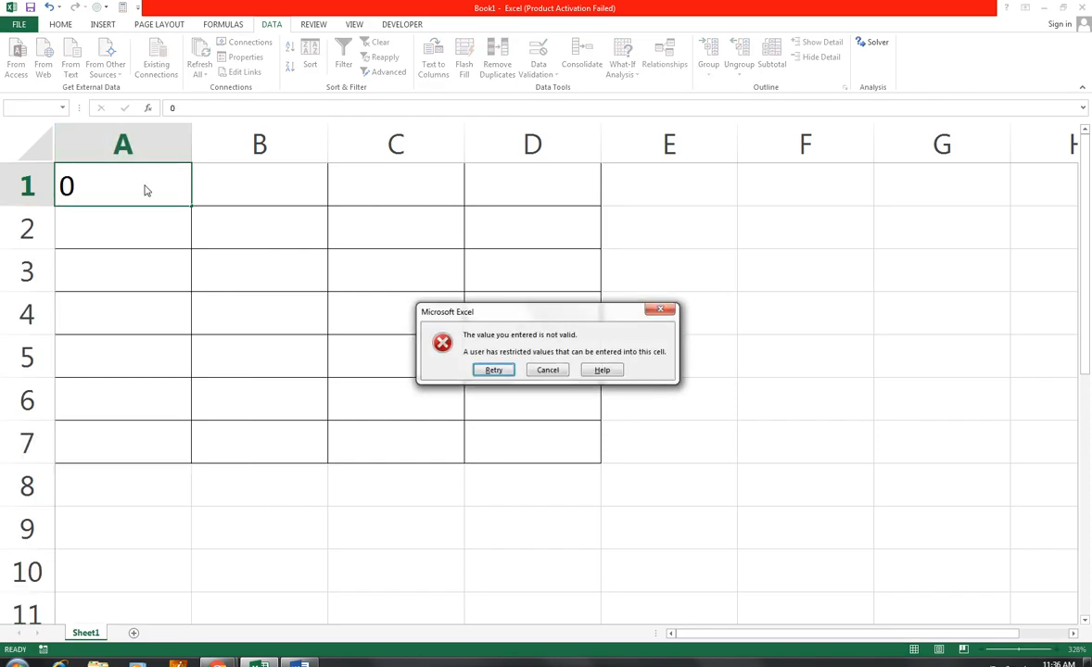
{"action": "left_click", "coordinate": [545, 374]}
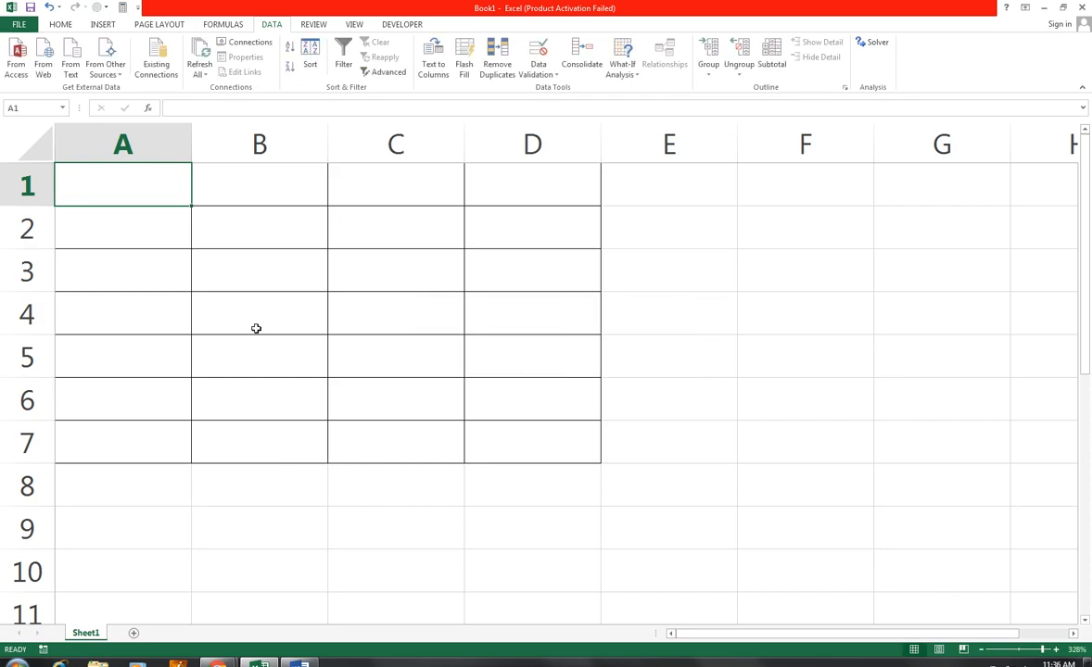
- Enter 1000, 800 and 500 in cells A1 to A3, and 999 in cell D5
{"action": "type", "text": "1000"}
{"action": "key", "text": "Return"}
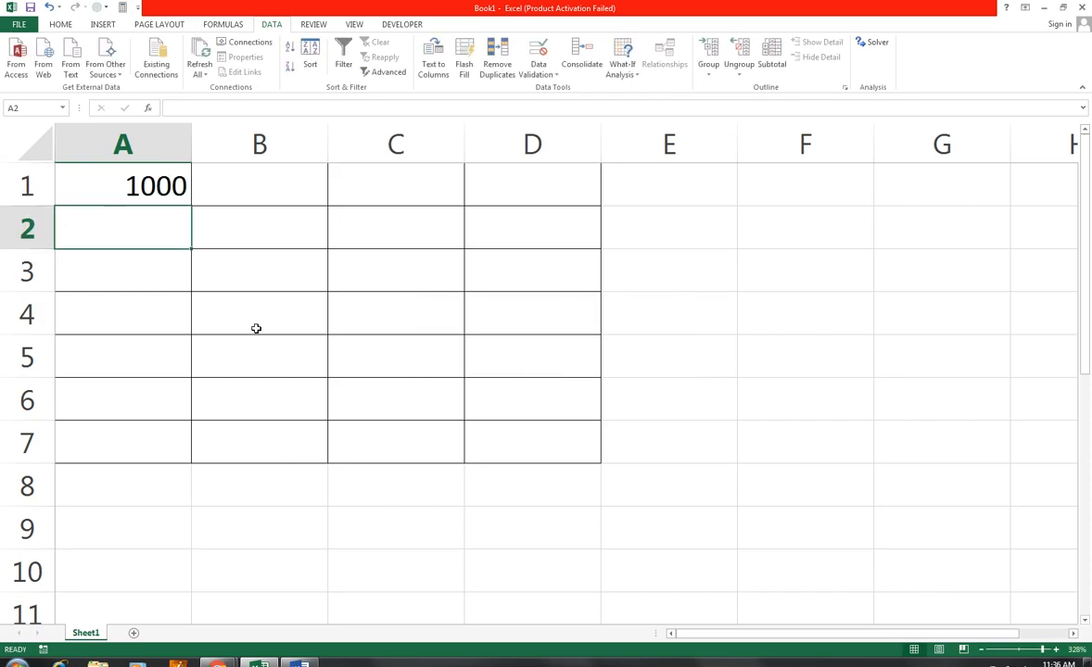
{"action": "type", "text": "800"}
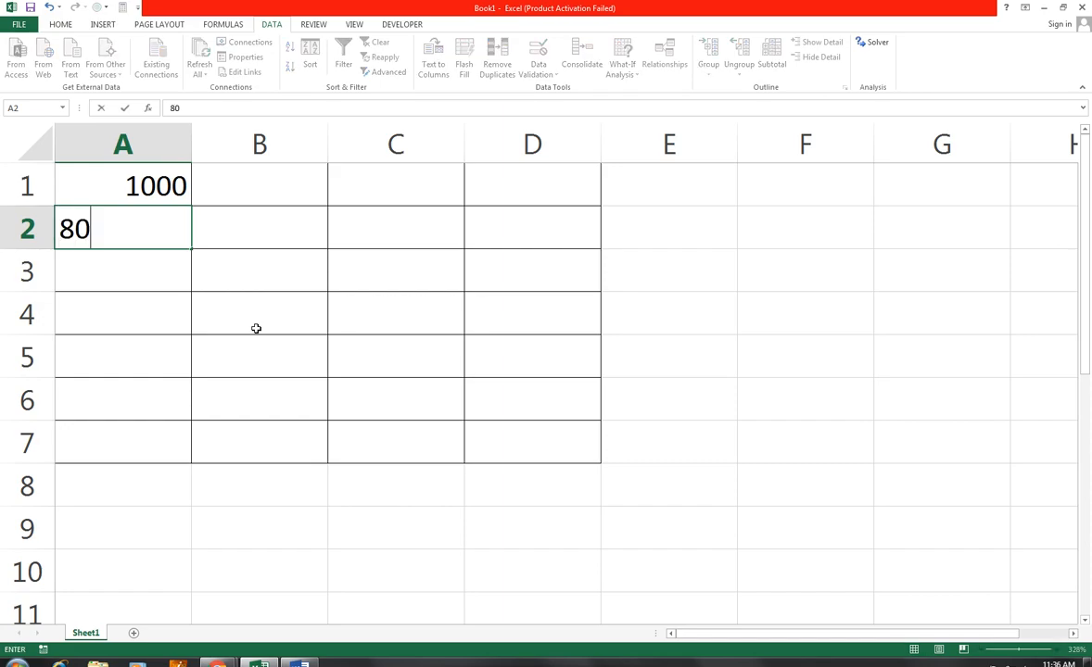
{"action": "key", "text": "Return"}
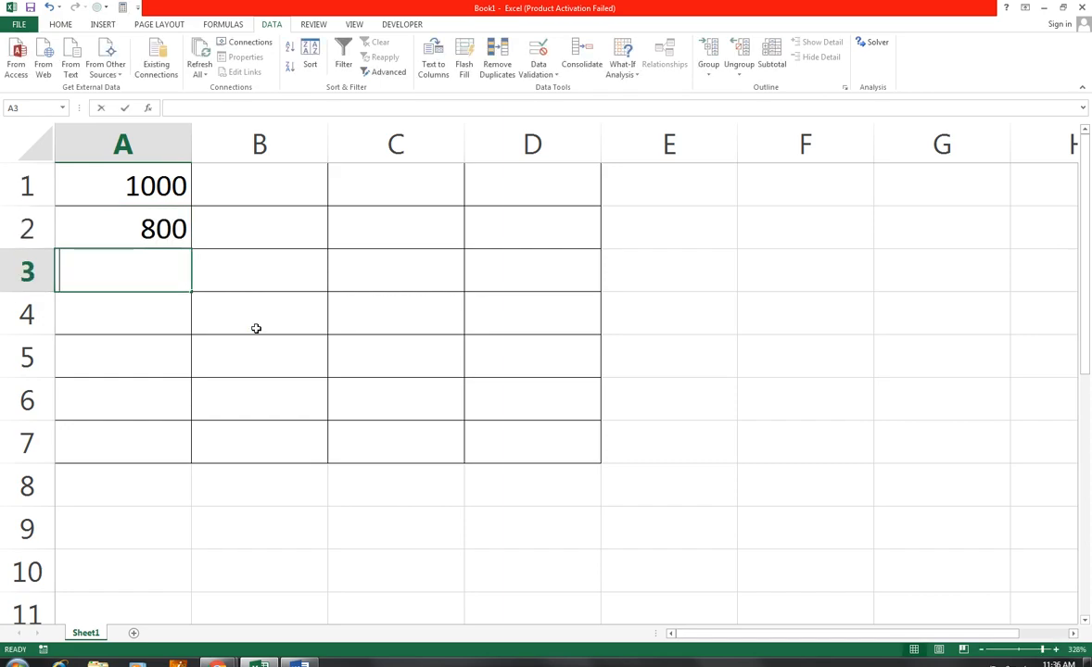
{"action": "type", "text": "500"}
{"action": "key", "text": "Return"}
{"action": "left_click", "coordinate": [478, 361]}
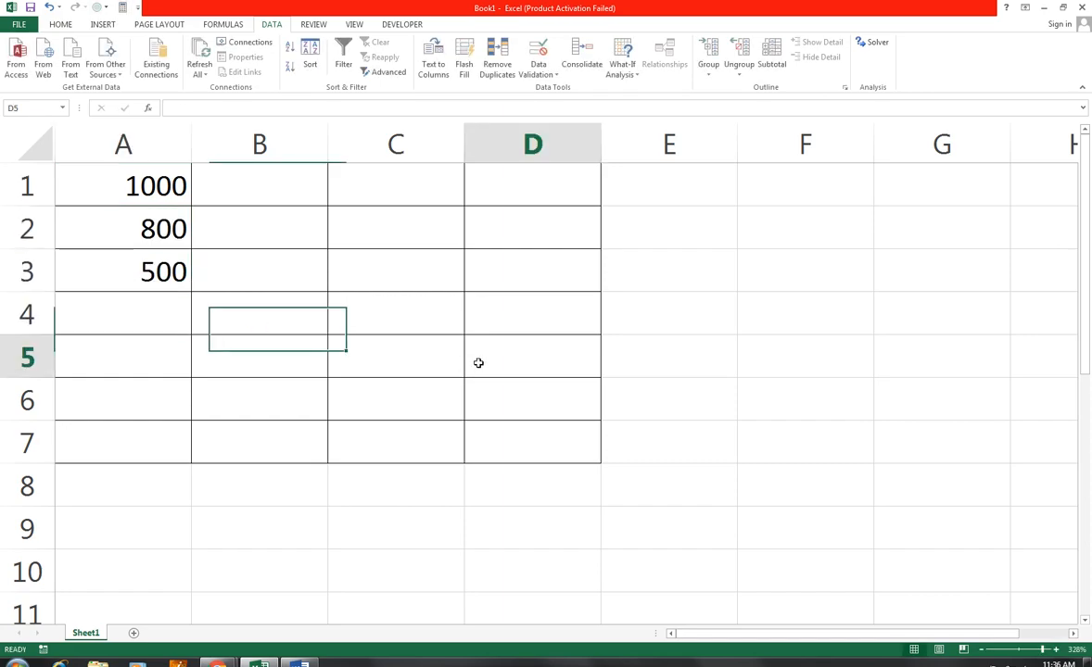
{"action": "type", "text": "999"}
{"action": "key", "text": "Return"}
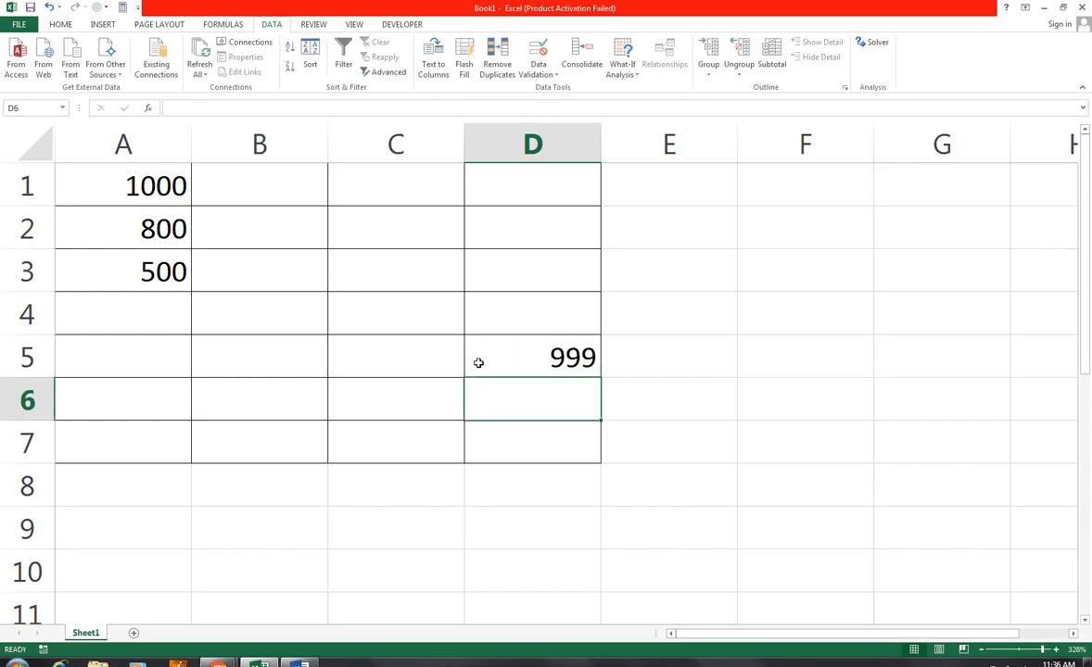
- Test the upper limit by trying to enter 1100 in cell B6, and cancel the entry
{"action": "left_click", "coordinate": [312, 411]}
{"action": "type", "text": "1100"}
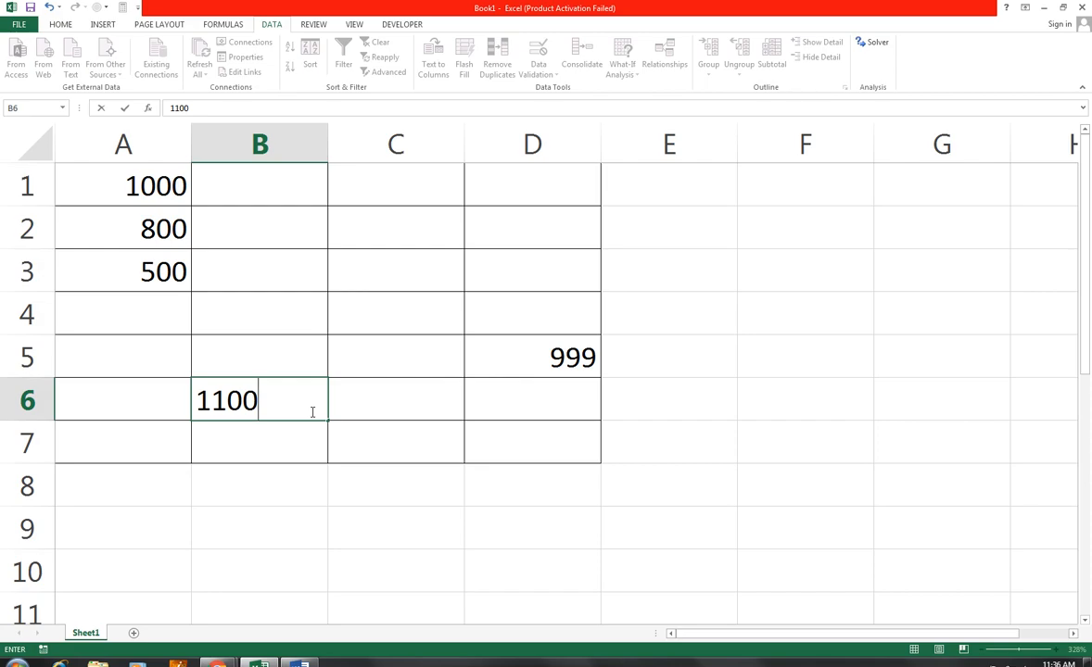
{"action": "key", "text": "Return"}
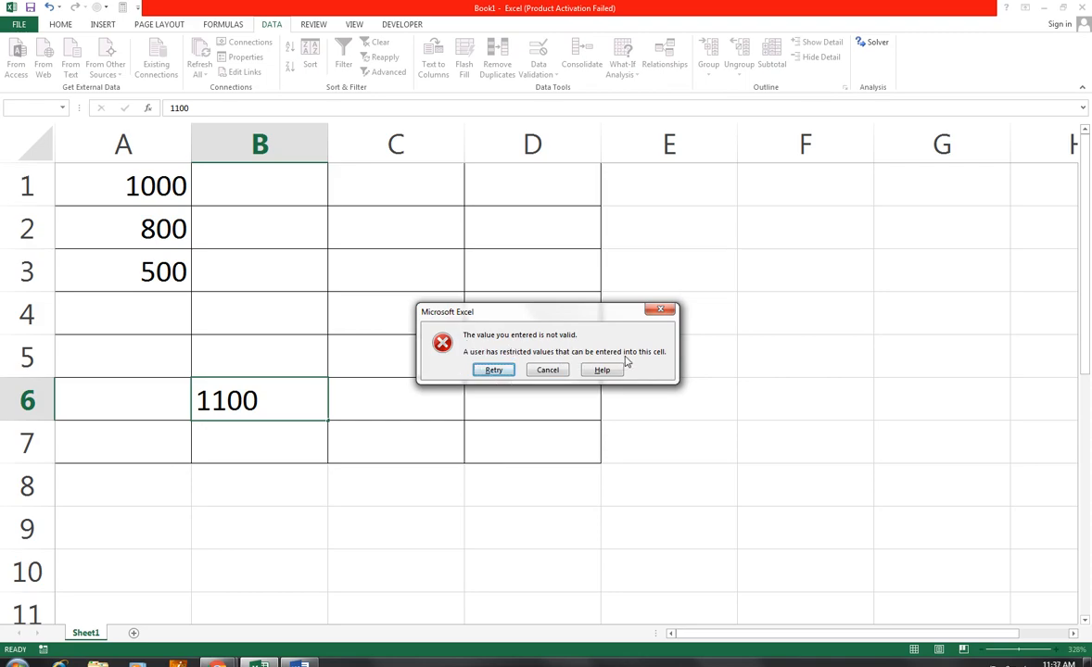
{"action": "left_click", "coordinate": [550, 370]}
{"action": "left_click", "coordinate": [496, 363]}
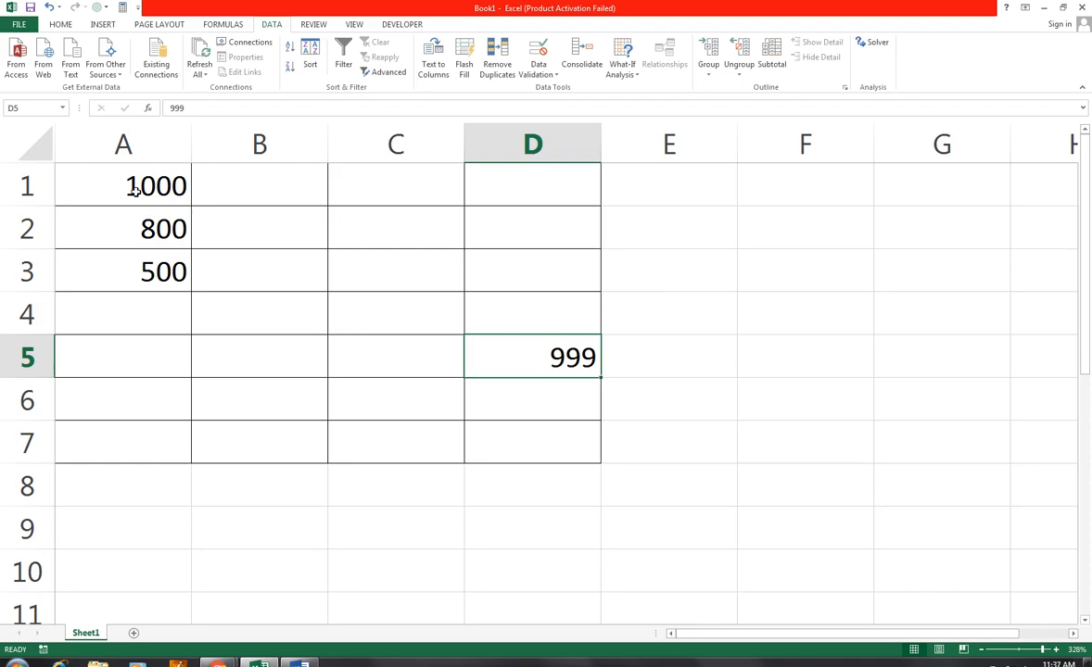
- Edit the data validation of A1:D7 and choose Stop as the error alert style
{"action": "left_click_drag", "start_coordinate": [111, 181], "coordinate": [527, 441]}
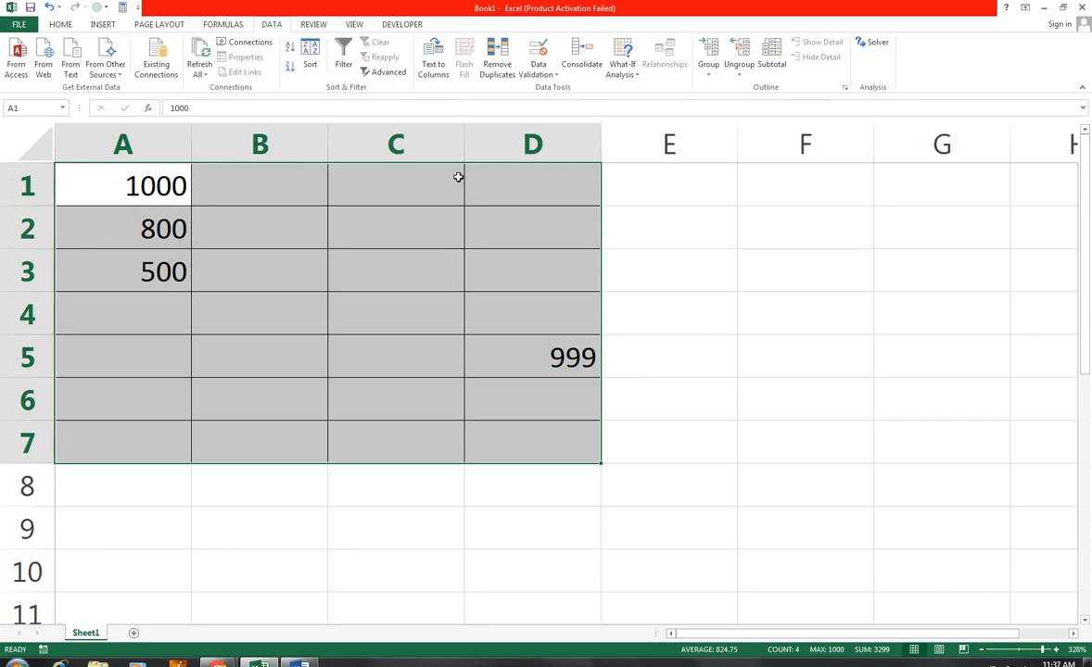
{"action": "left_click", "coordinate": [549, 75]}
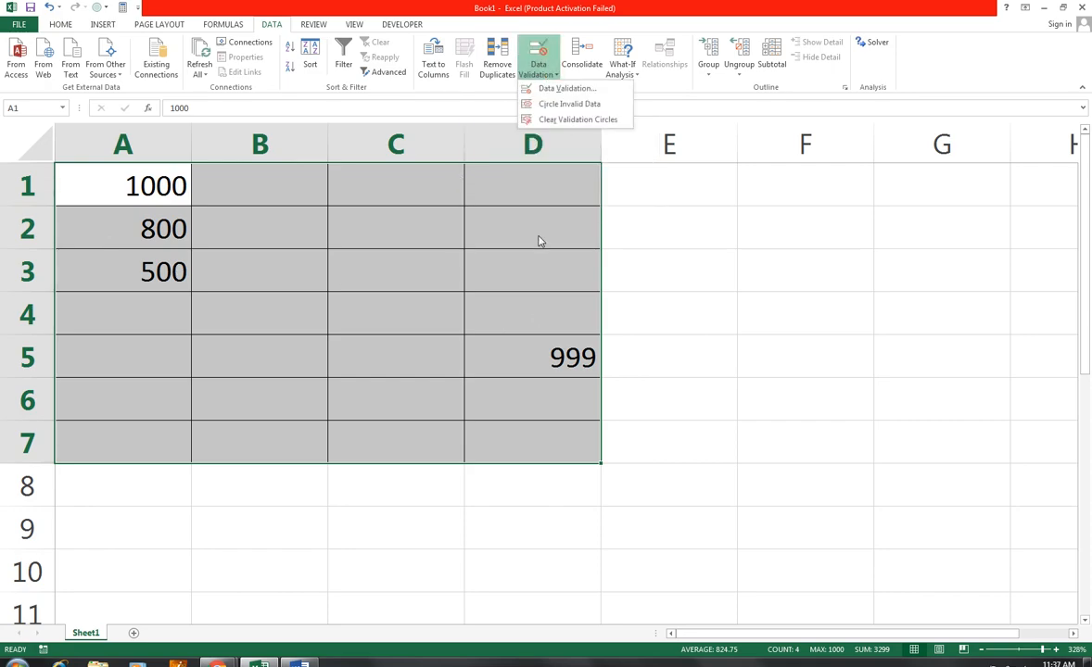
{"action": "left_click", "coordinate": [569, 89]}
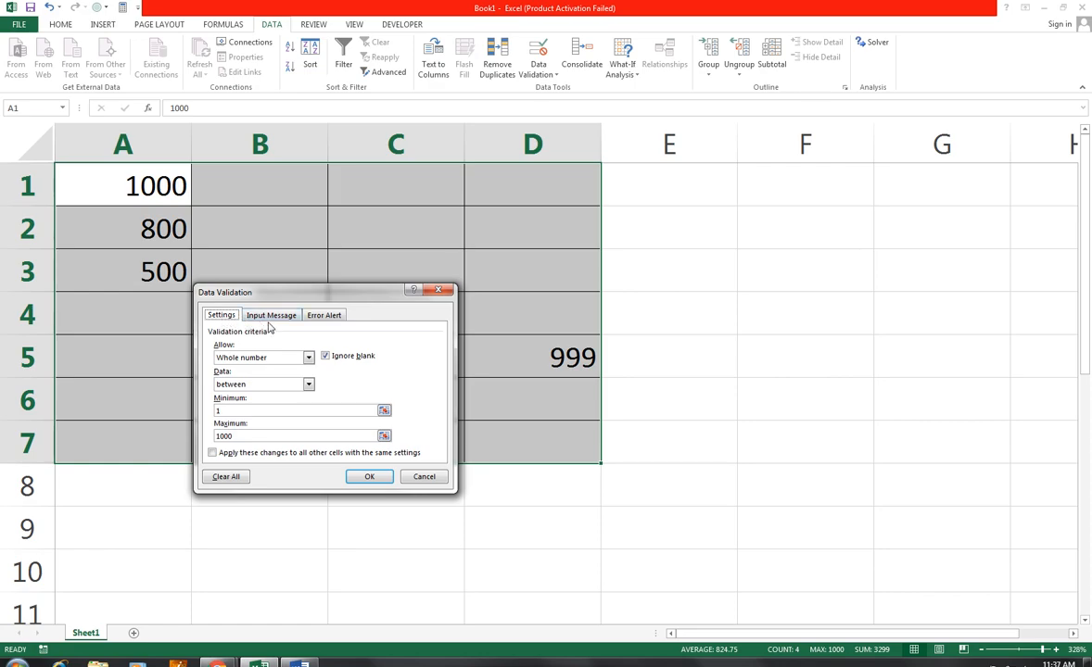
{"action": "left_click", "coordinate": [325, 316]}
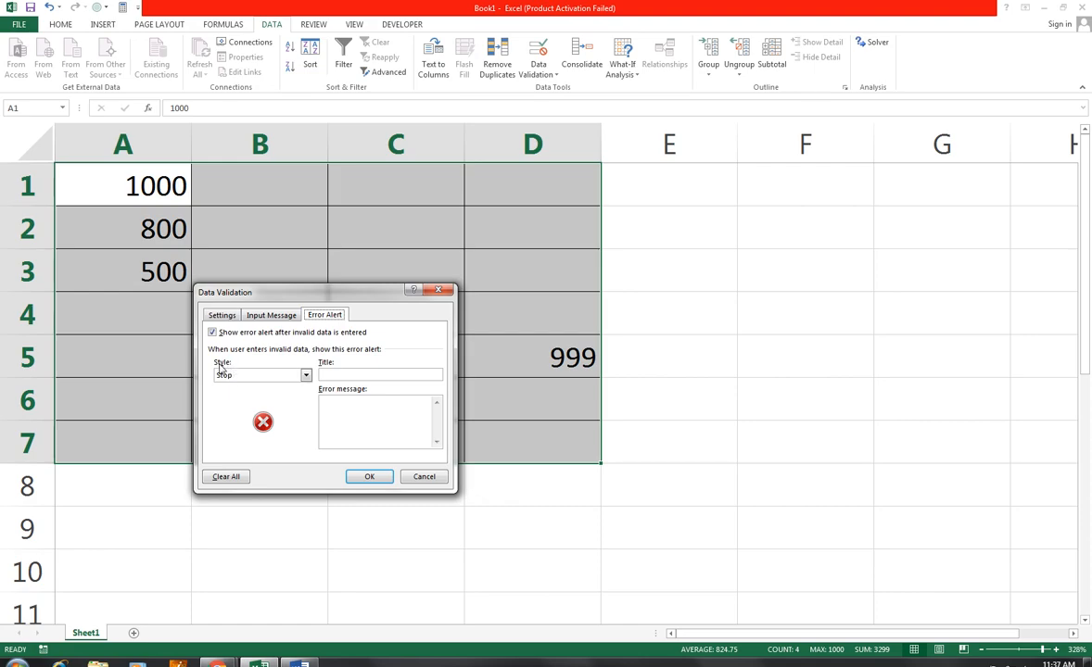
{"action": "left_click", "coordinate": [306, 375]}
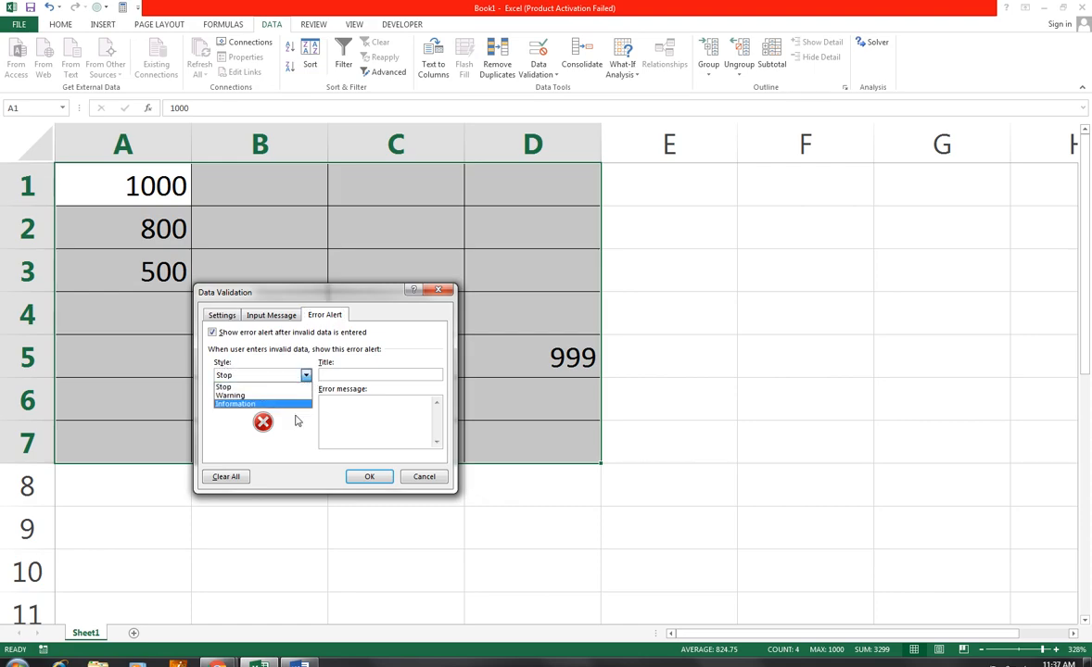
{"action": "left_click", "coordinate": [301, 387]}
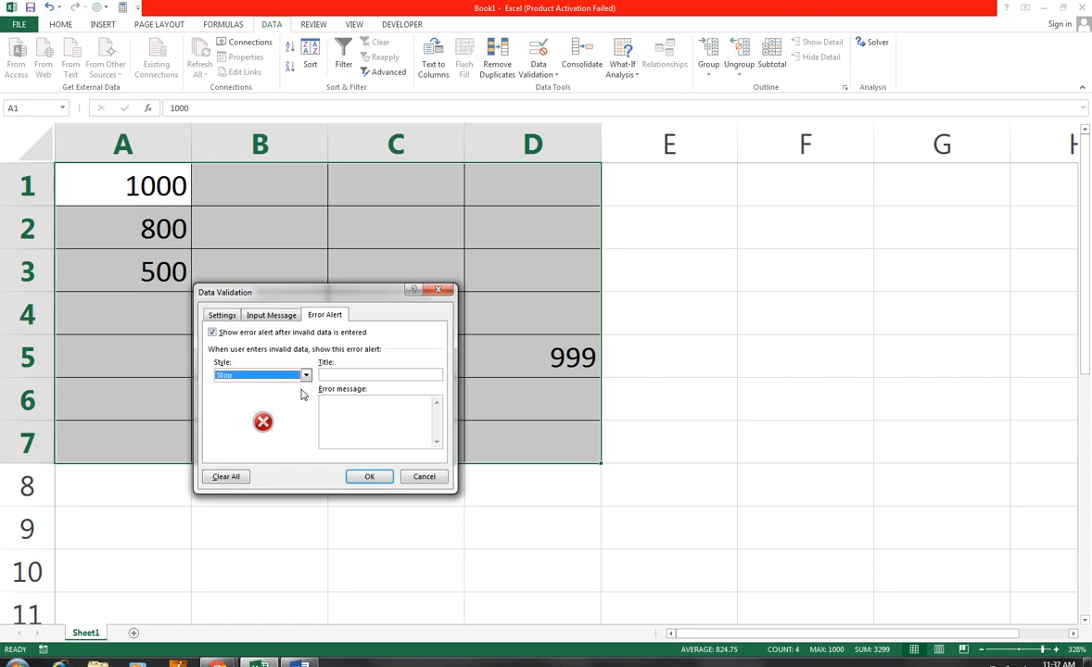
{"action": "left_click", "coordinate": [283, 375]}
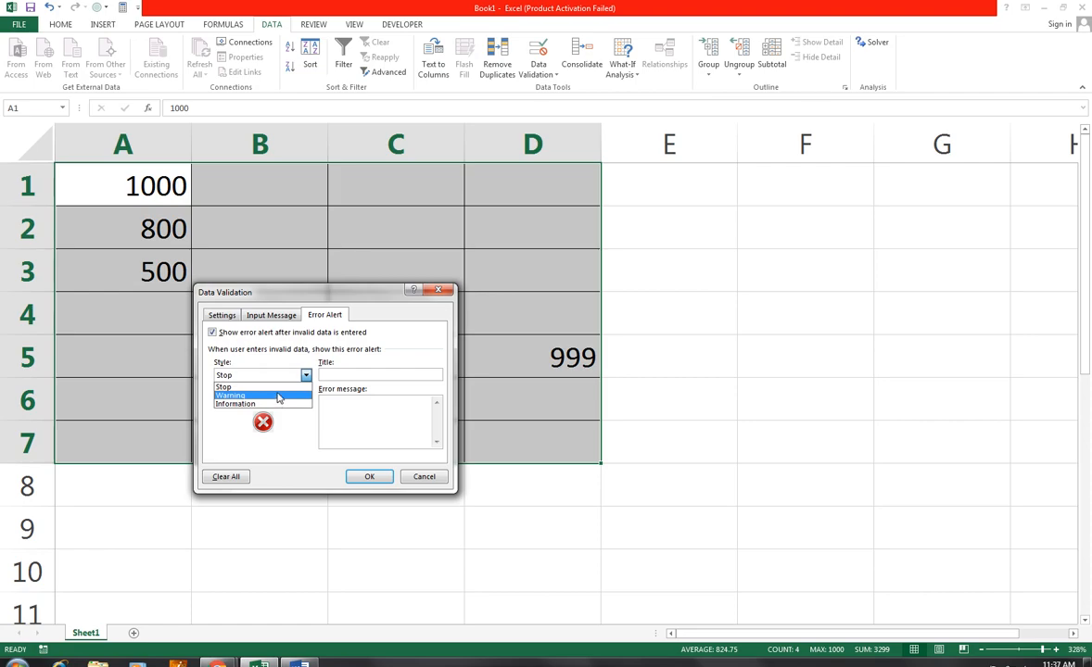
{"action": "left_click", "coordinate": [281, 386]}
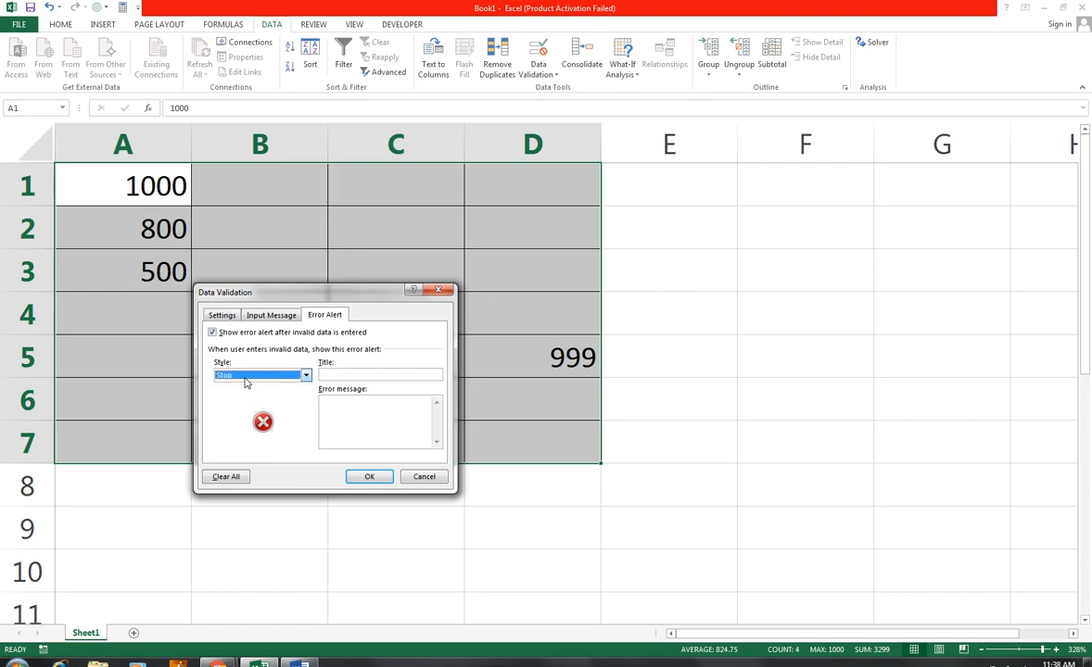
- Title the error alert "VALUE ERROR", enter the message "PLEASE TYPE MIN 1 OR MAX 1000" and apply it
{"action": "left_click", "coordinate": [346, 373]}
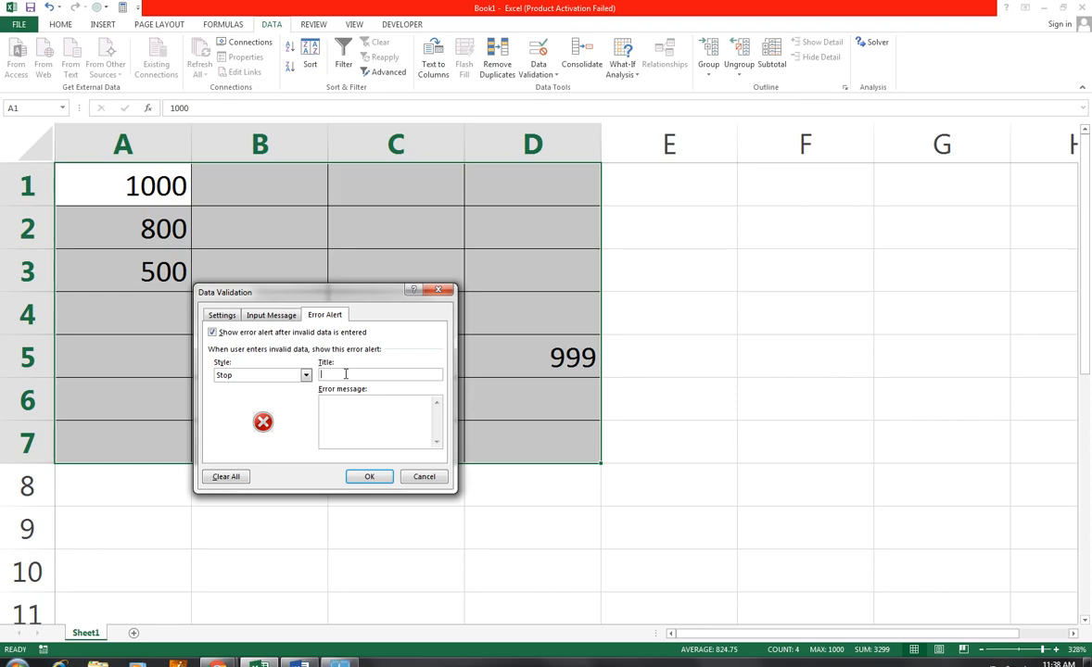
{"action": "type", "text": "VALUE"}
{"action": "type", "text": "ERO"}
{"action": "left_click", "coordinate": [351, 415]}
{"action": "type", "text": "MIN 1 OR MAX 1000"}
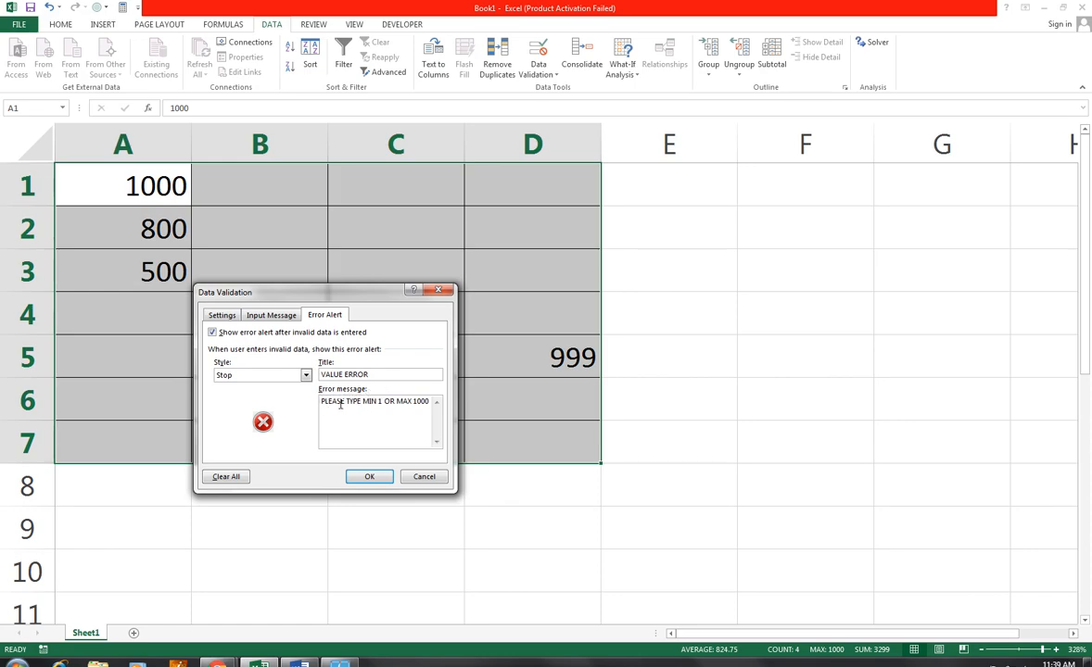
{"action": "left_click", "coordinate": [427, 401]}
{"action": "left_click", "coordinate": [369, 477]}
- Test the custom error alert by trying to enter 1100 in cell C5, and cancel the entry
{"action": "left_click", "coordinate": [353, 355]}
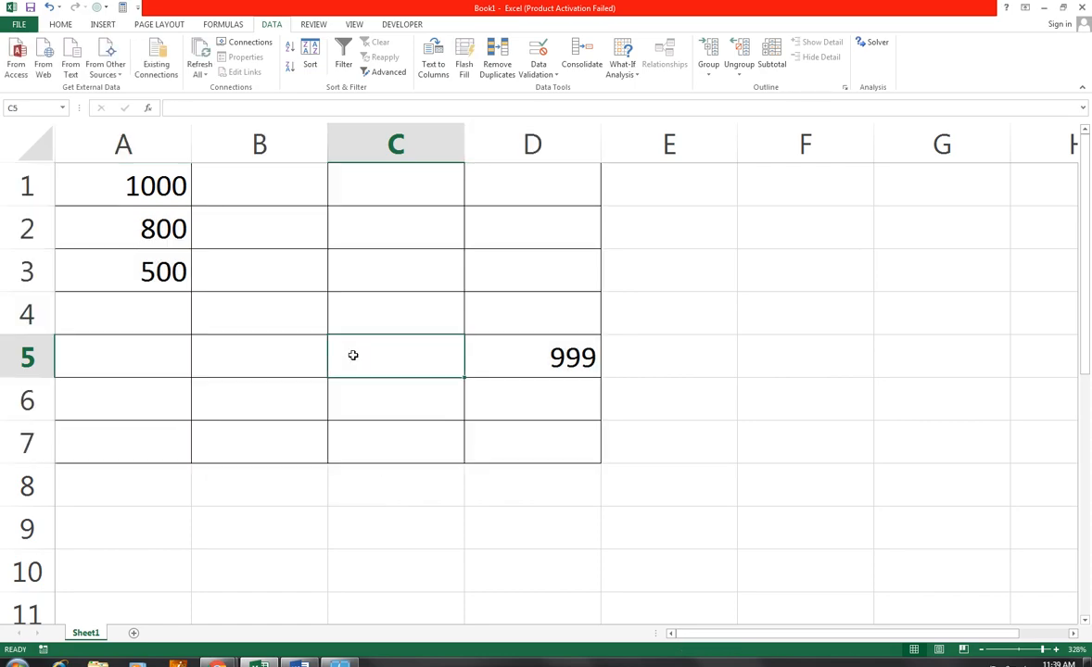
{"action": "type", "text": "1100"}
{"action": "key", "text": "Return"}
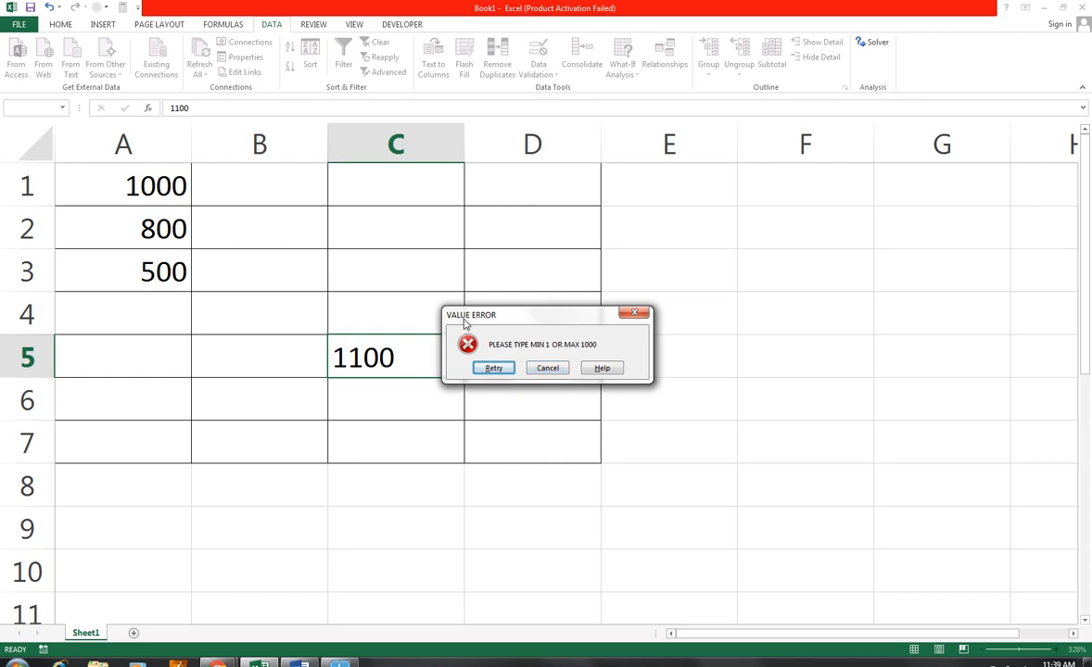
{"action": "left_click", "coordinate": [547, 368]}
- Reopen the validation settings for A1:D7 and title the input message "1 OR MAX 1000"
{"action": "left_click_drag", "start_coordinate": [160, 185], "coordinate": [478, 464]}
{"action": "left_click_drag", "start_coordinate": [487, 446], "coordinate": [485, 444]}
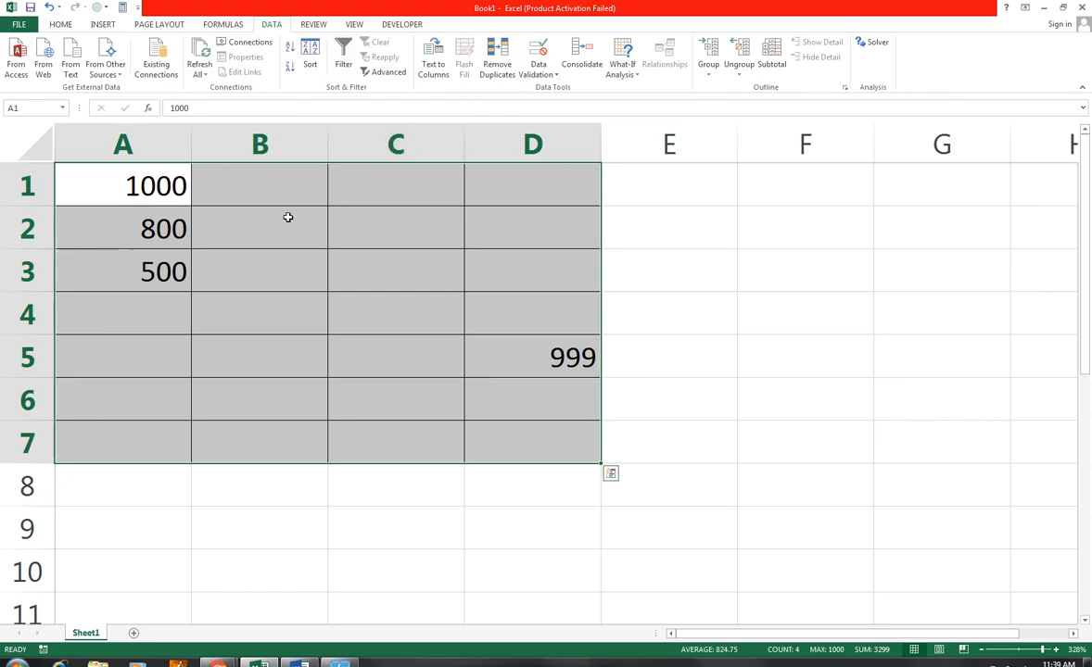
{"action": "left_click", "coordinate": [547, 73]}
{"action": "left_click", "coordinate": [558, 89]}
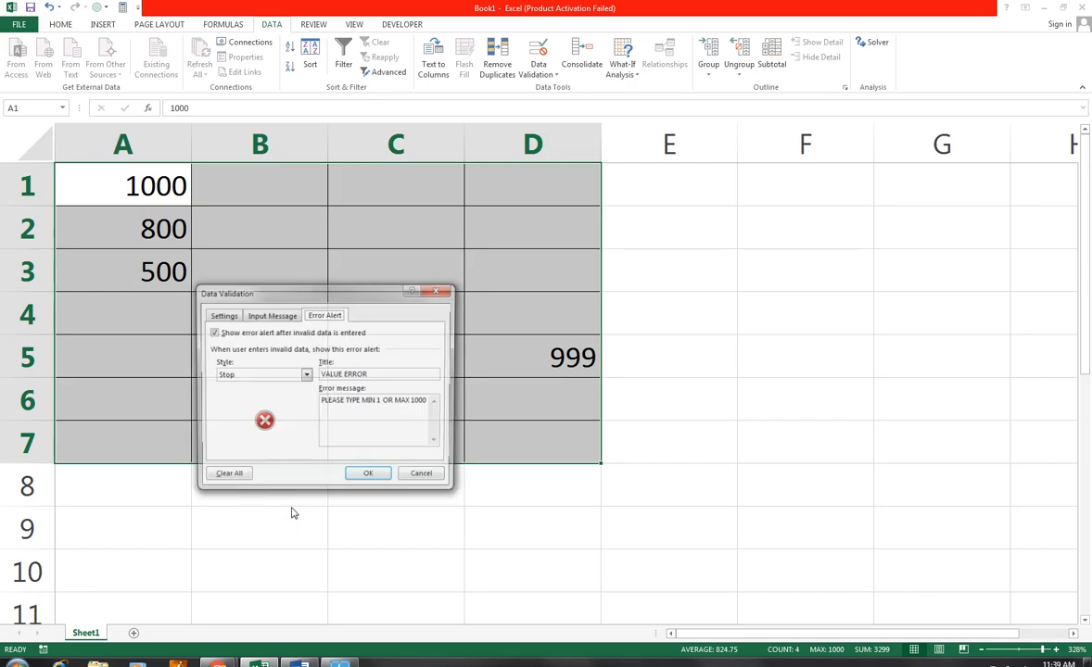
{"action": "left_click", "coordinate": [221, 315]}
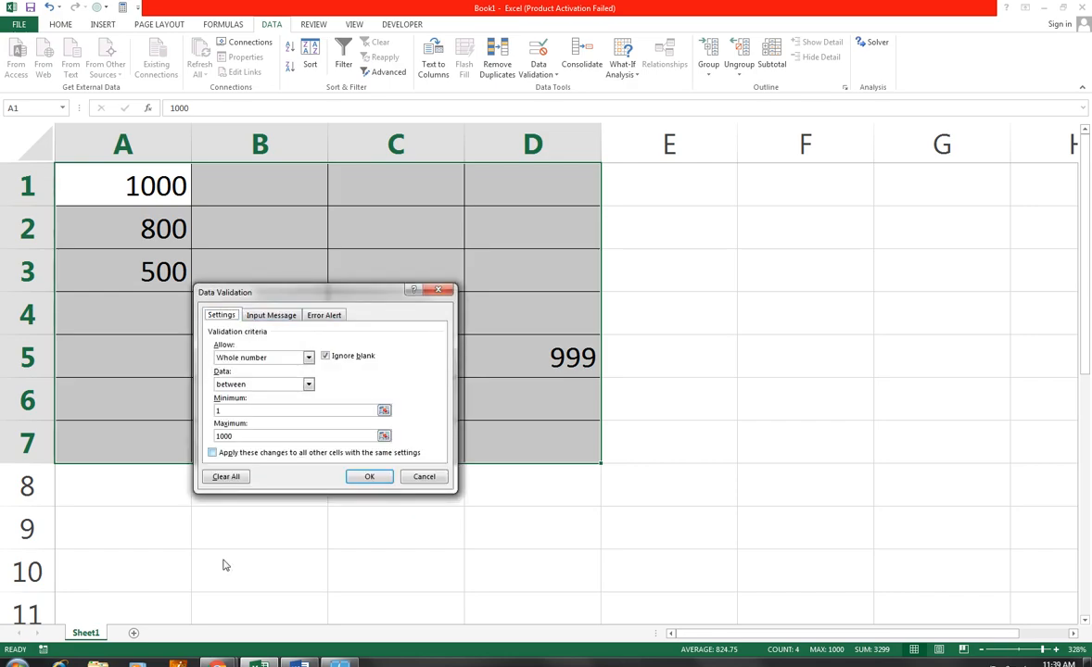
{"action": "left_click", "coordinate": [278, 315]}
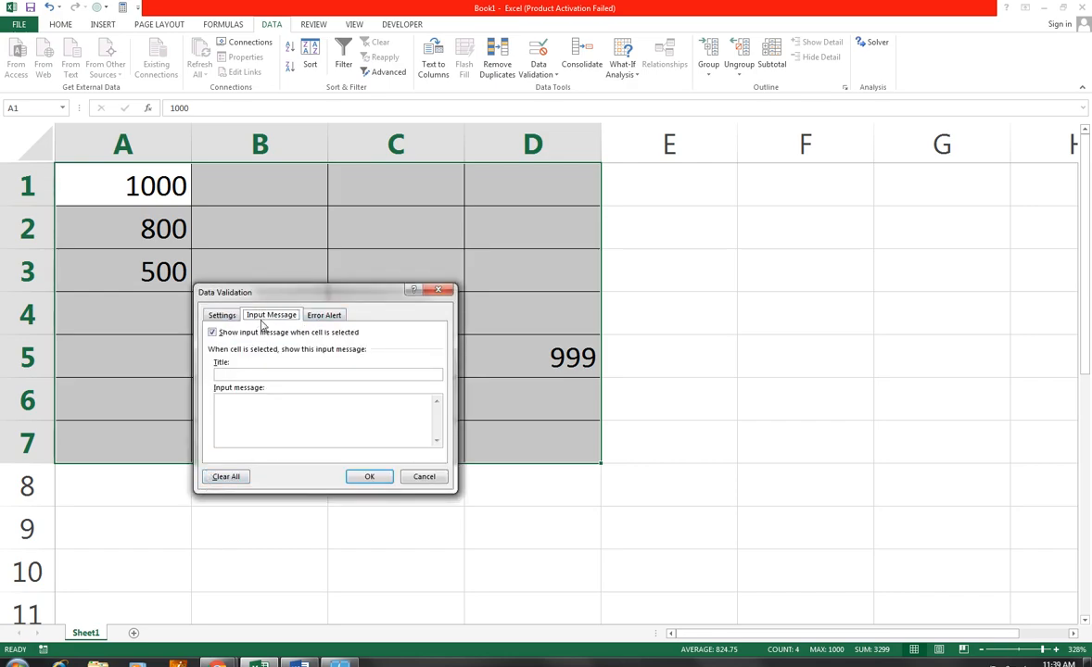
{"action": "left_click", "coordinate": [243, 374]}
{"action": "type", "text": "1 OR MAX 1000"}
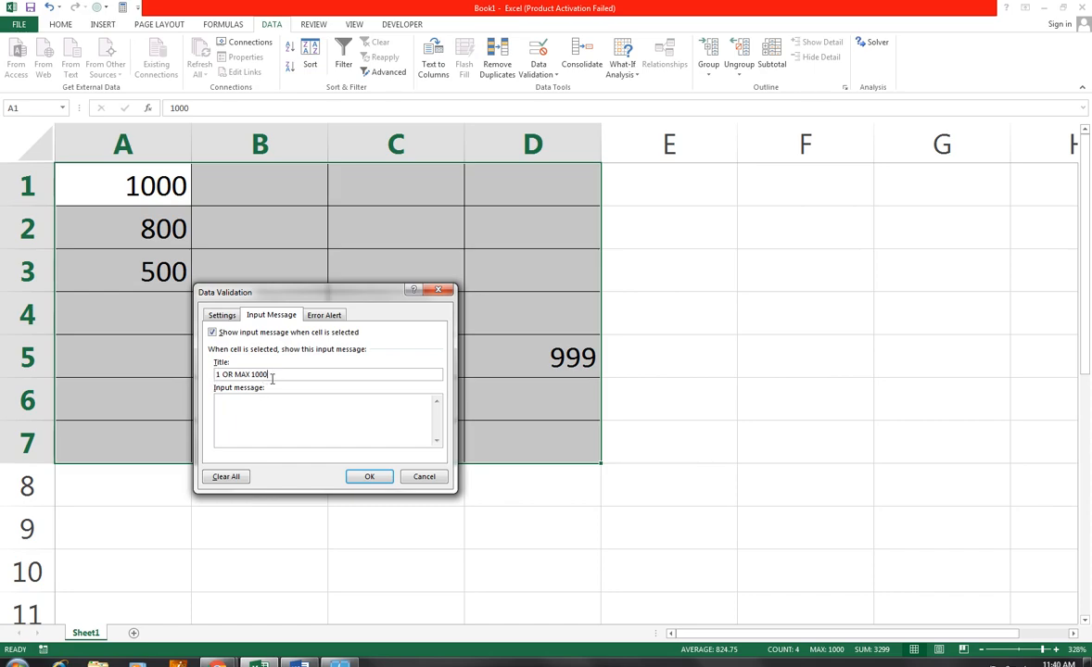
- Copy the error alert's message text into the input message and apply the validation to A1:D7
{"action": "left_click", "coordinate": [246, 405]}
{"action": "left_click", "coordinate": [324, 315]}
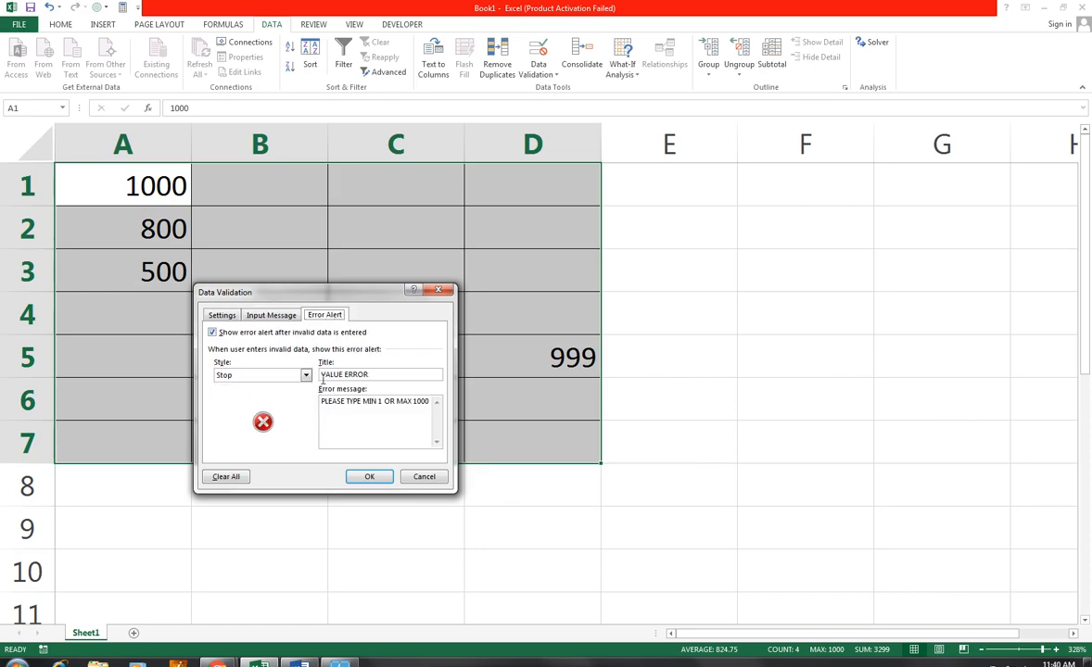
{"action": "left_click_drag", "start_coordinate": [321, 404], "coordinate": [430, 408]}
{"action": "key", "text": "ctrl+c"}
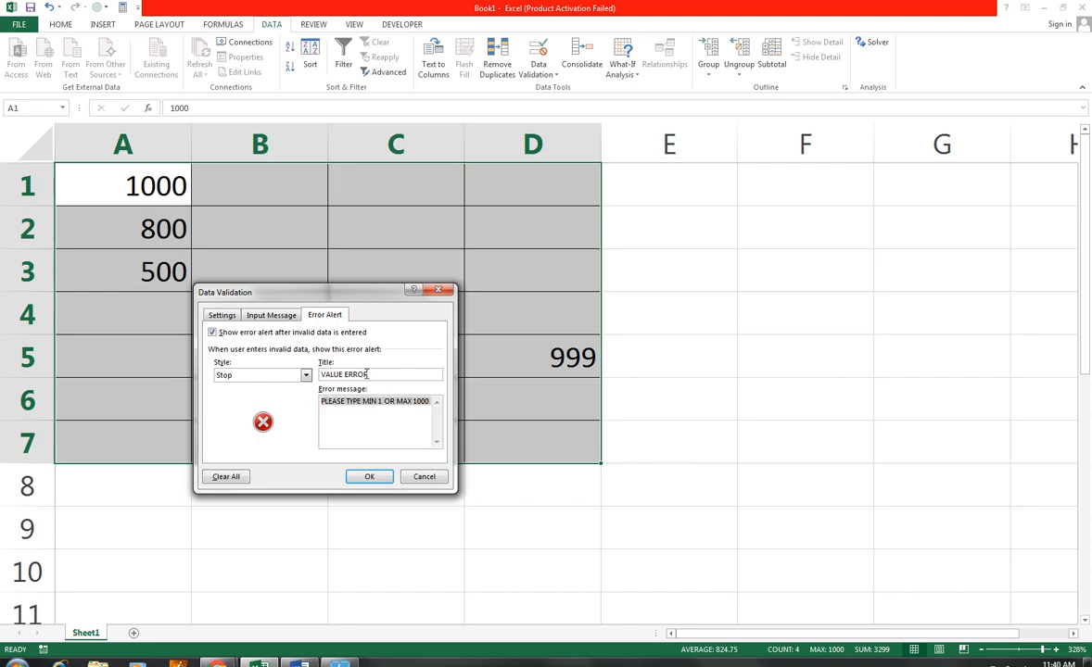
{"action": "left_click", "coordinate": [264, 315]}
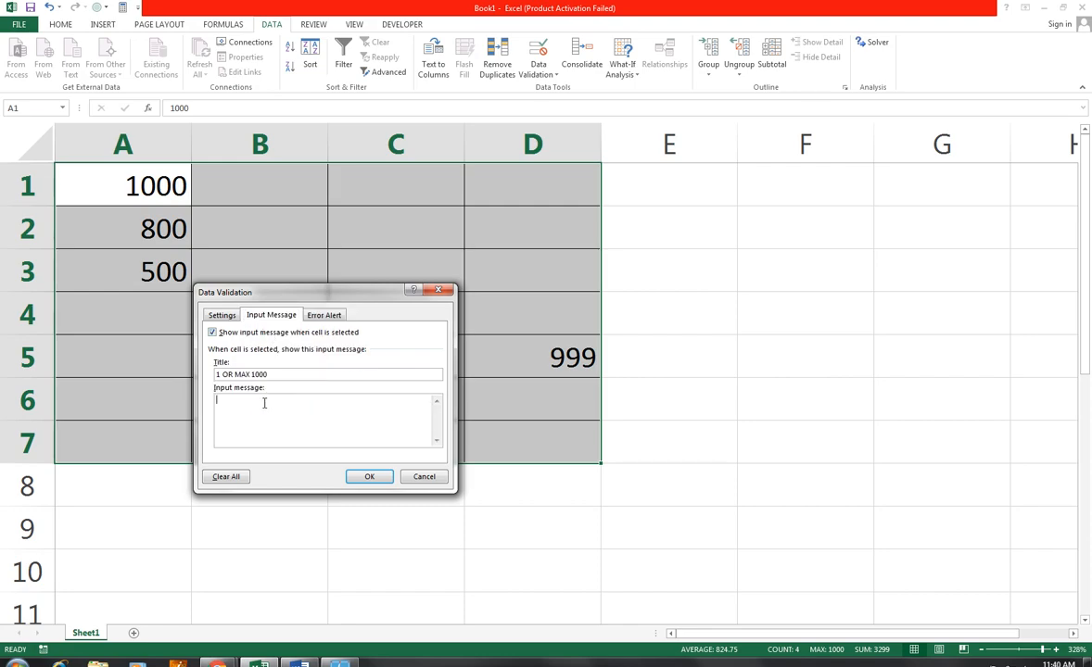
{"action": "key", "text": "ctrl+v"}
{"action": "left_click", "coordinate": [369, 476]}
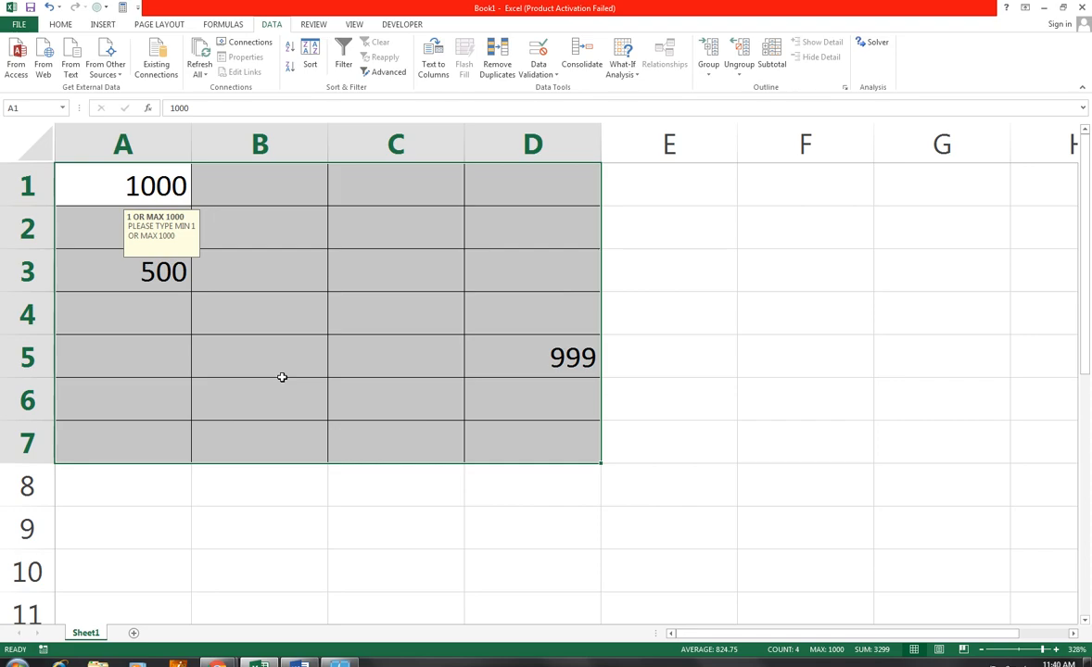
- Review the error alert settings for A1:D7 and cell B1, view B1's input message, and close without changes
{"action": "left_click", "coordinate": [547, 79]}
{"action": "left_click", "coordinate": [556, 93]}
{"action": "left_click", "coordinate": [325, 314]}
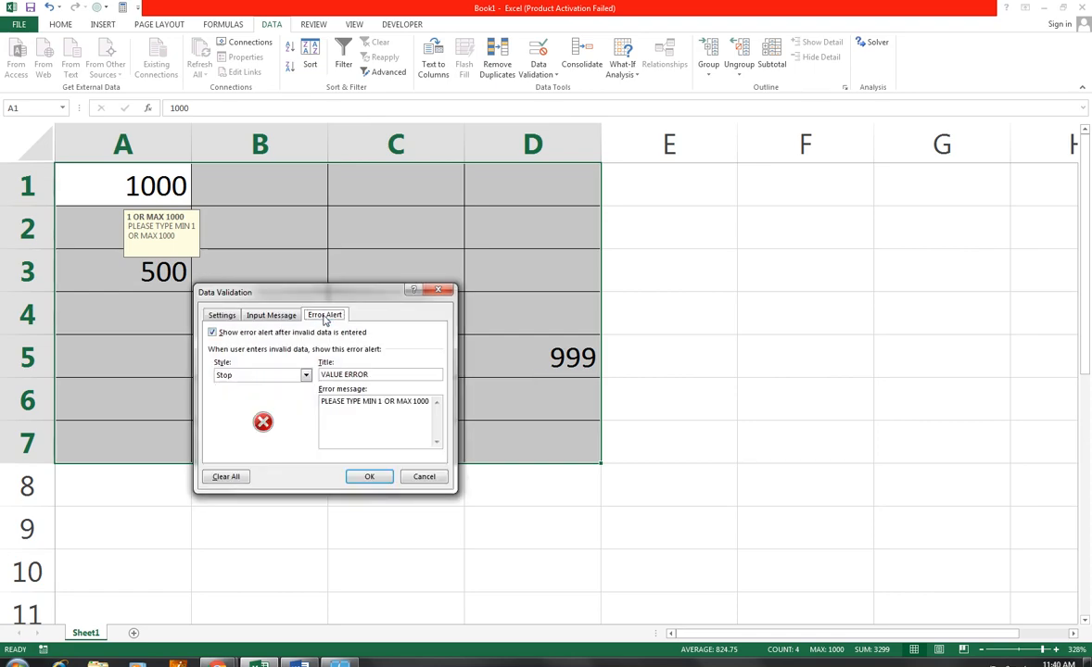
{"action": "left_click", "coordinate": [410, 477]}
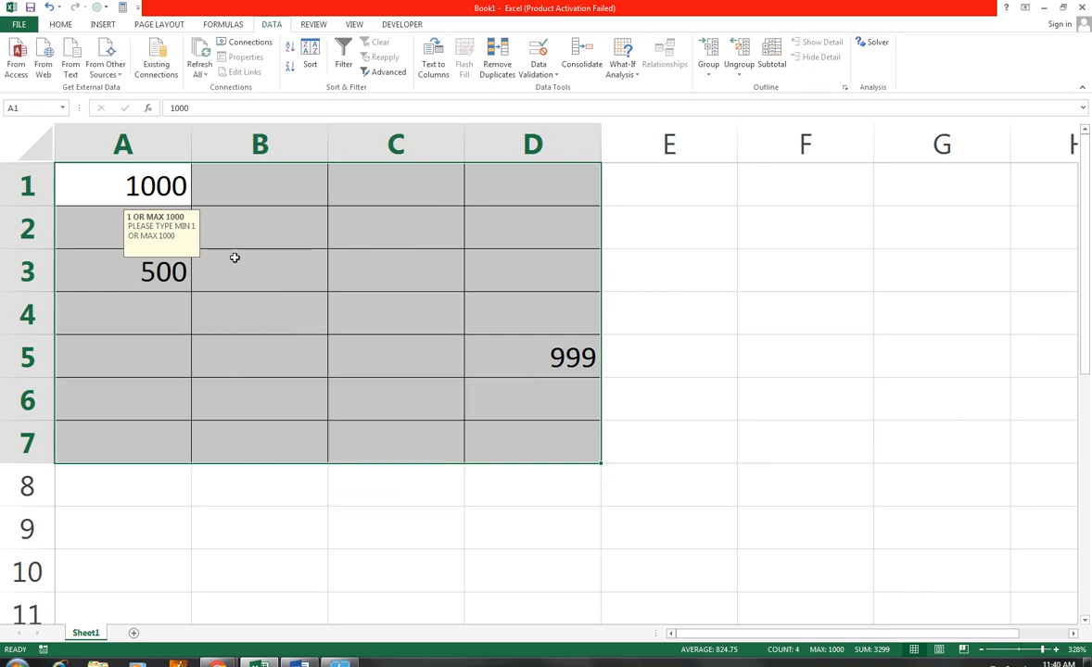
{"action": "left_click", "coordinate": [270, 186]}
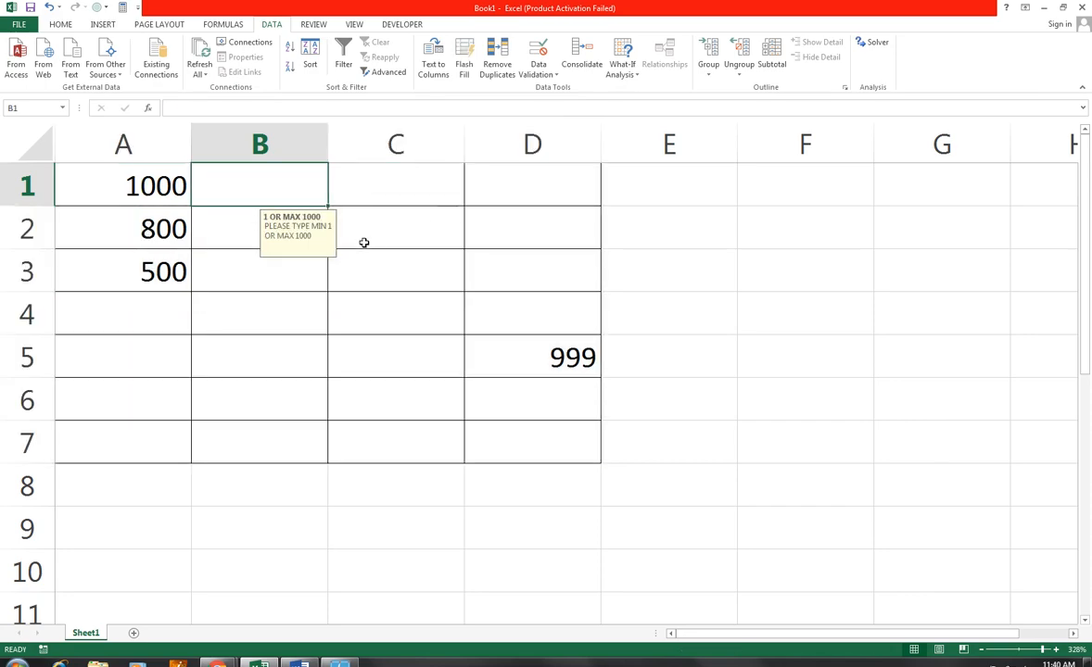
{"action": "left_click", "coordinate": [541, 76]}
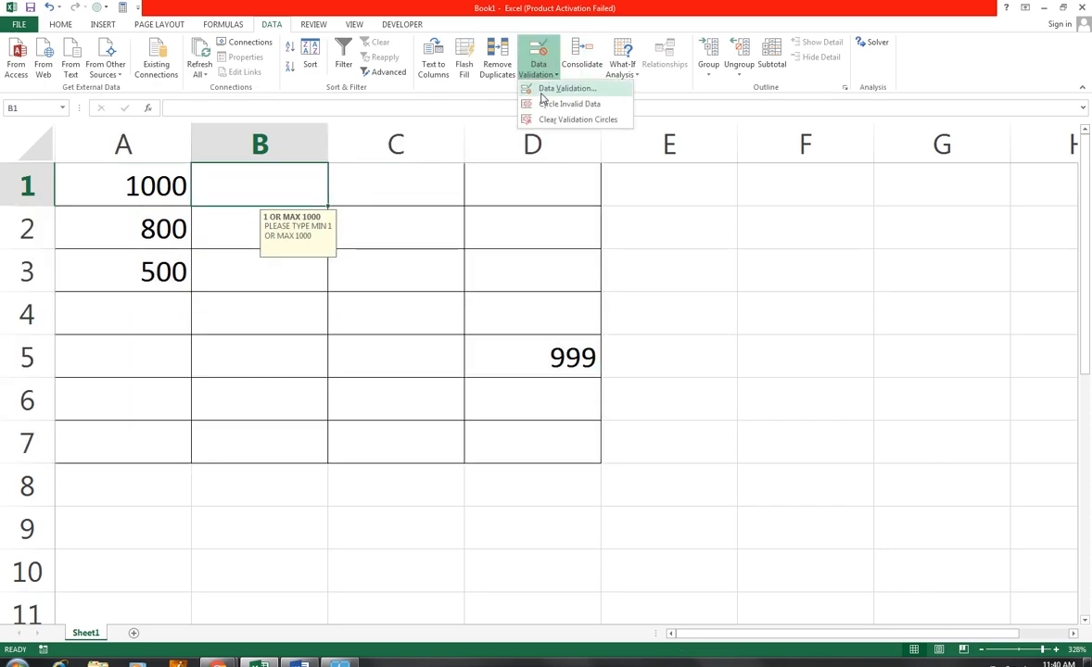
{"action": "left_click", "coordinate": [560, 88]}
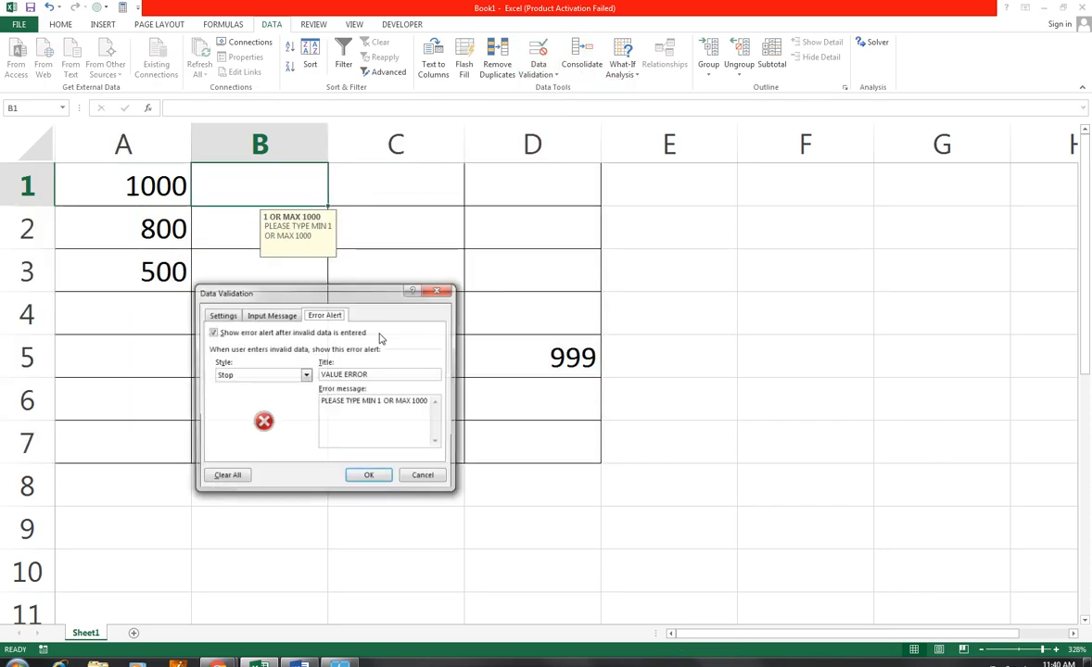
{"action": "left_click", "coordinate": [424, 476]}
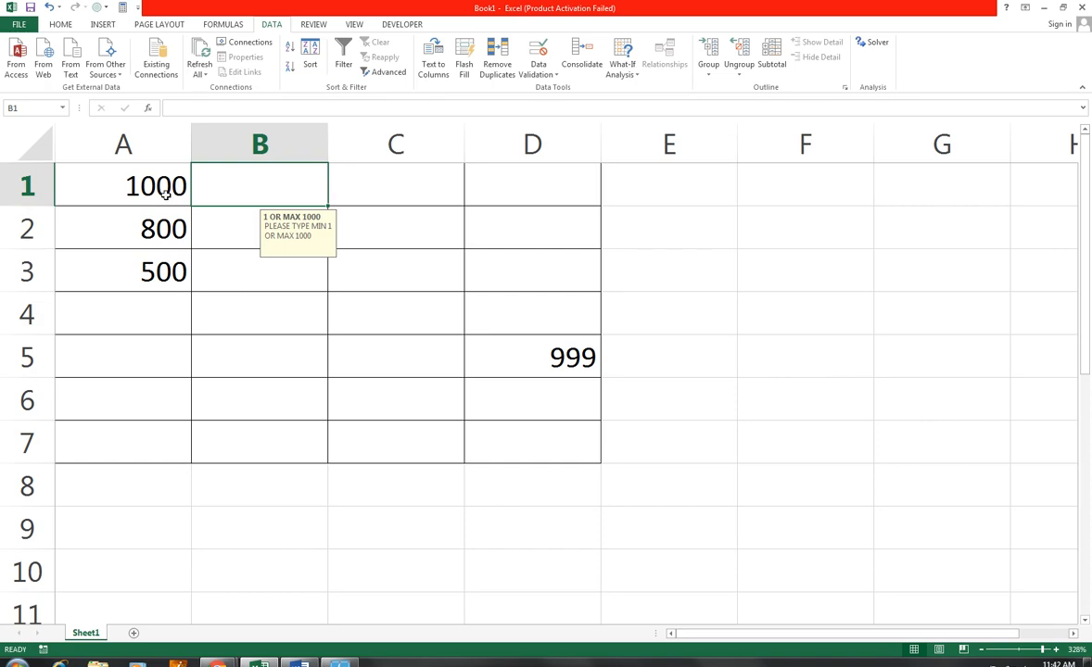
- Clear all data validation settings from the range A1:D7
{"action": "left_click_drag", "start_coordinate": [73, 171], "coordinate": [508, 450]}
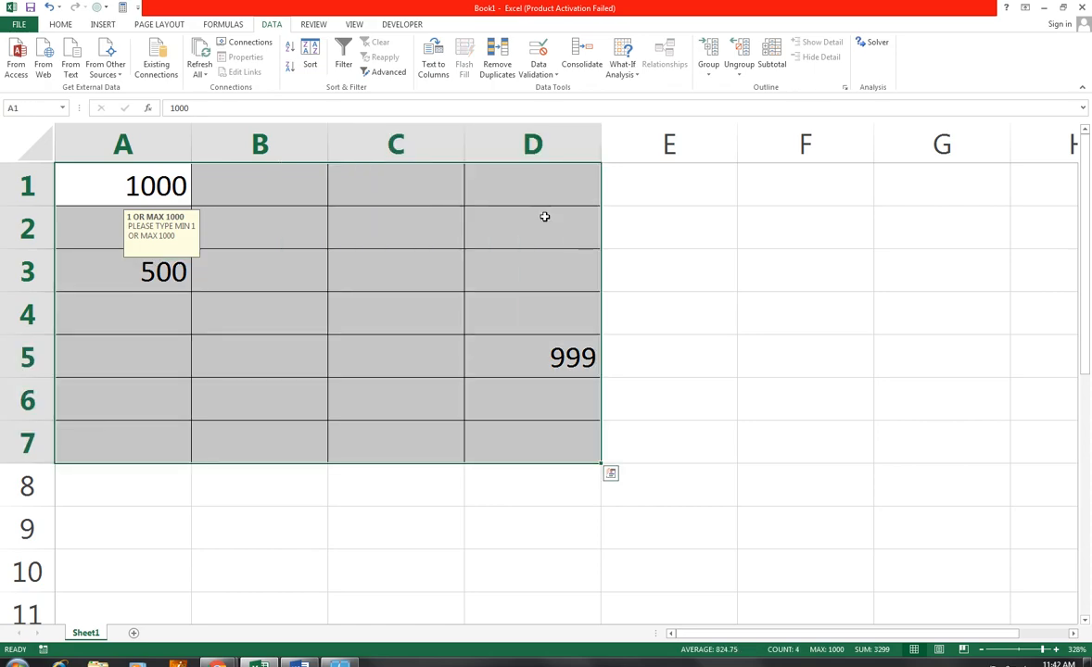
{"action": "left_click", "coordinate": [546, 81]}
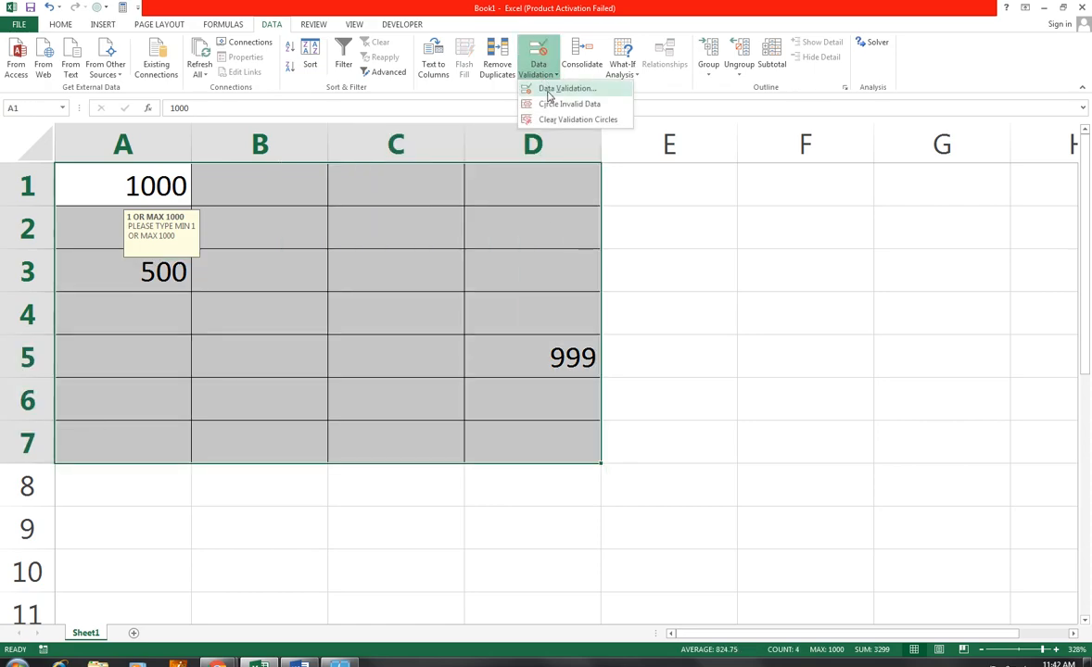
{"action": "left_click", "coordinate": [568, 88]}
{"action": "left_click", "coordinate": [251, 317]}
{"action": "left_click", "coordinate": [220, 317]}
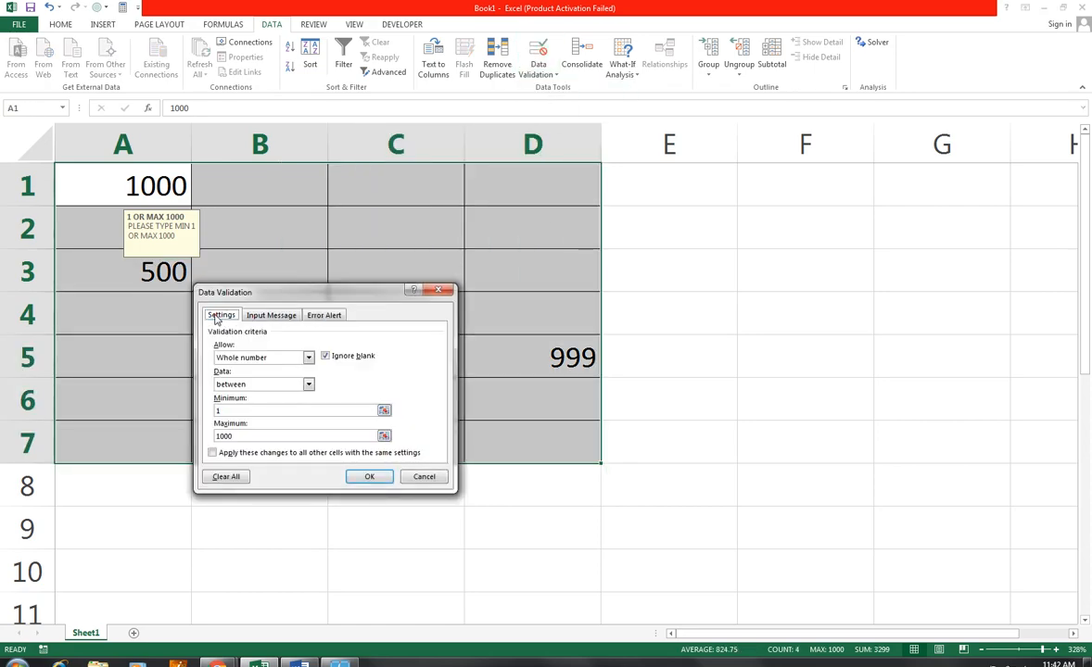
{"action": "left_click", "coordinate": [219, 477]}
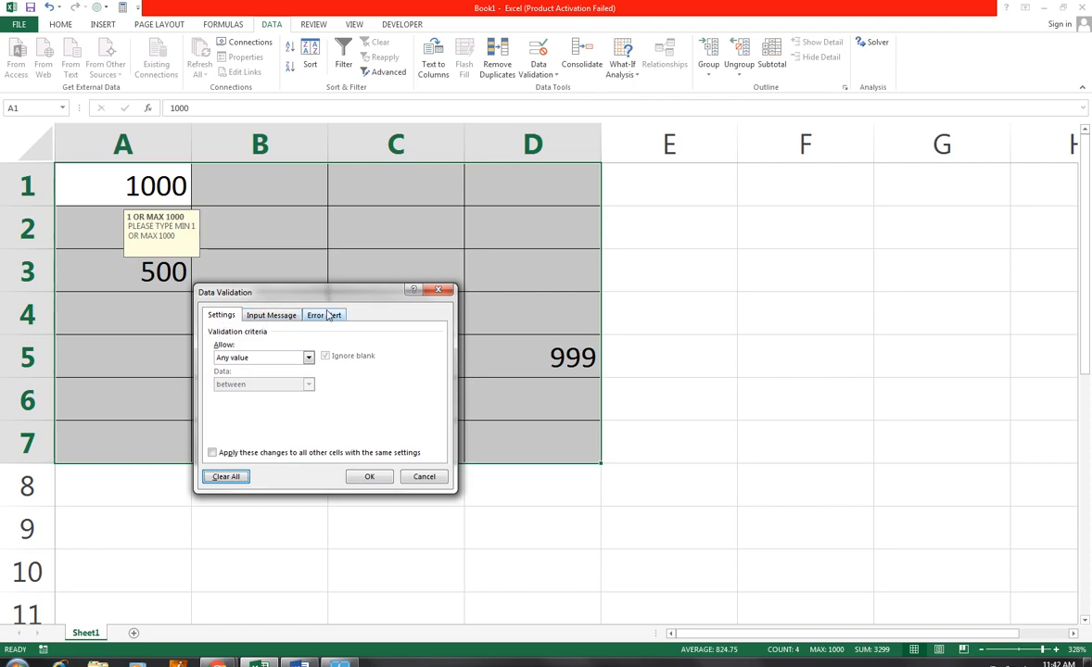
{"action": "left_click", "coordinate": [367, 477]}
- Test the unrestricted cells by entering 0 in B4 and 1500 in B5
{"action": "left_click", "coordinate": [276, 295]}
{"action": "type", "text": "0"}
{"action": "key", "text": "Return"}
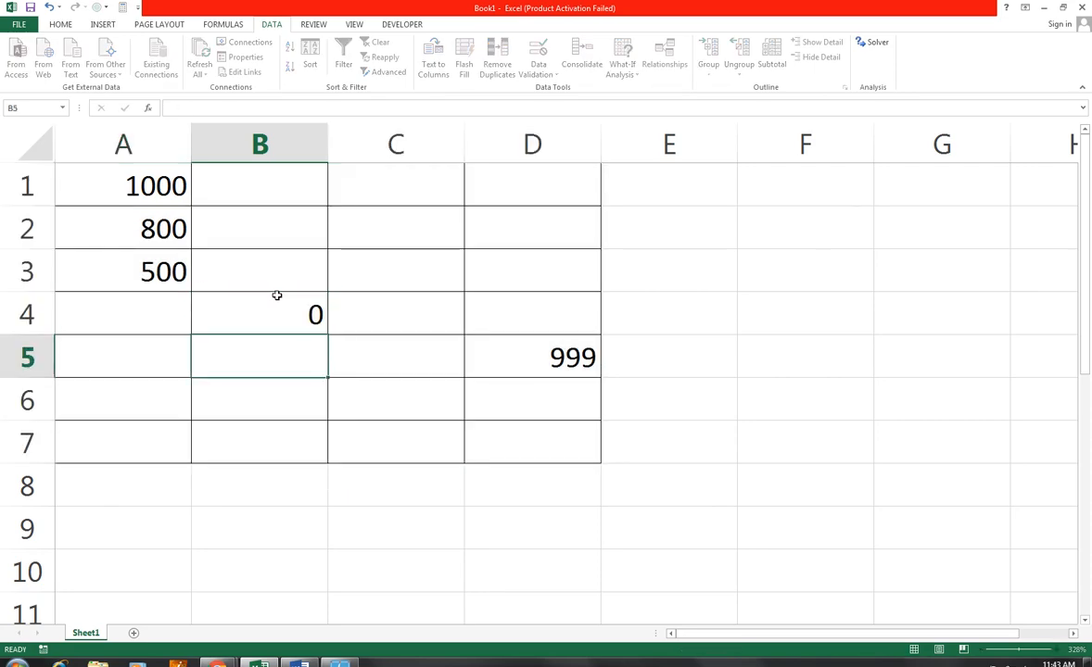
{"action": "type", "text": "1500"}
{"action": "key", "text": "ctrl+Return"}
{"action": "key", "text": "Return"}
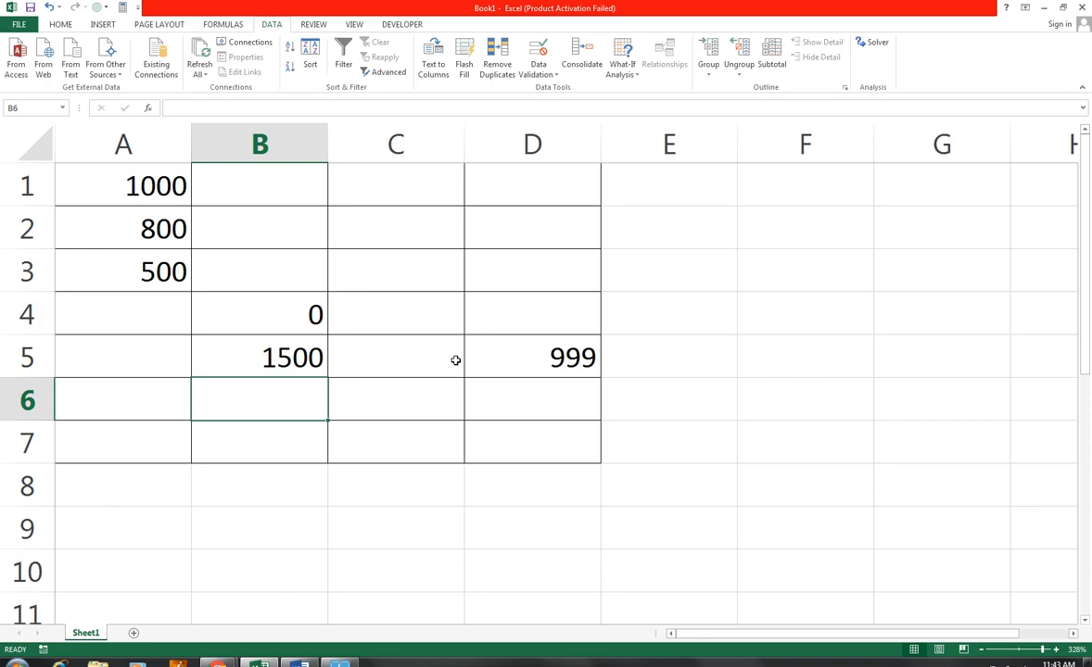
- Delete the contents of all cells in the range A1:D7
{"action": "left_click_drag", "start_coordinate": [148, 181], "coordinate": [560, 441]}
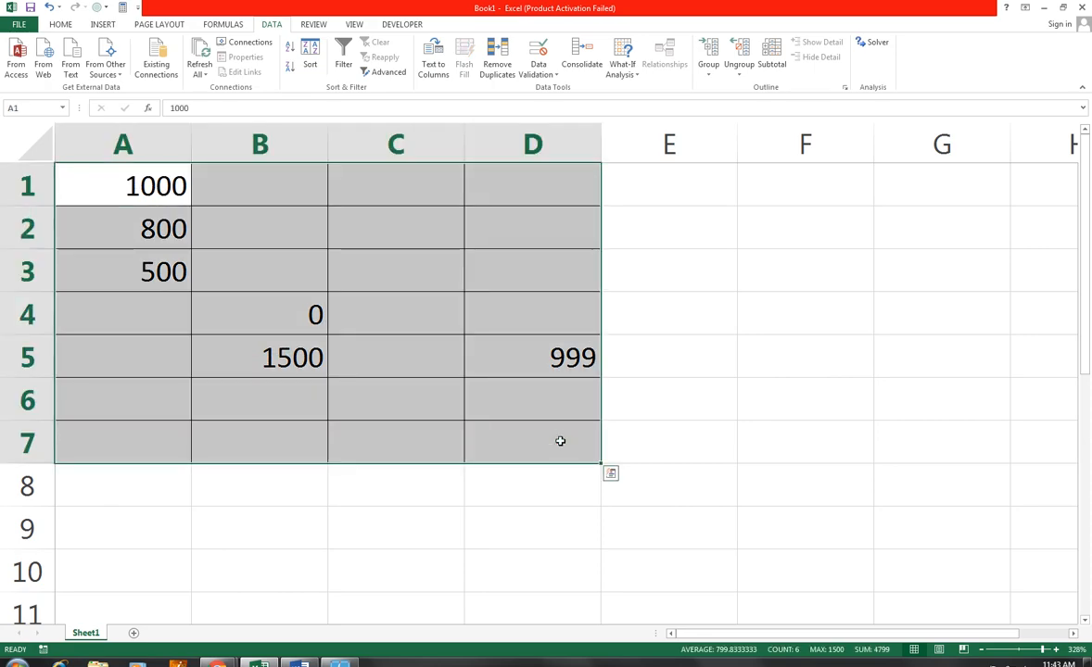
{"action": "key", "text": "Delete"}
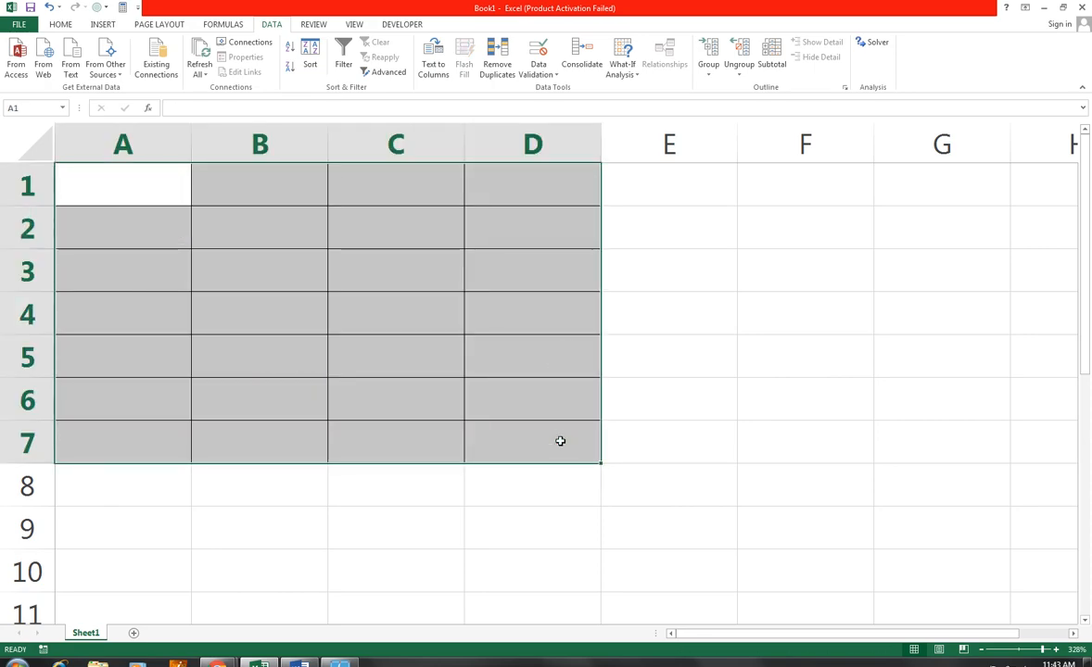
- Add a new blank worksheet after Sheet1
{"action": "left_click", "coordinate": [151, 204]}
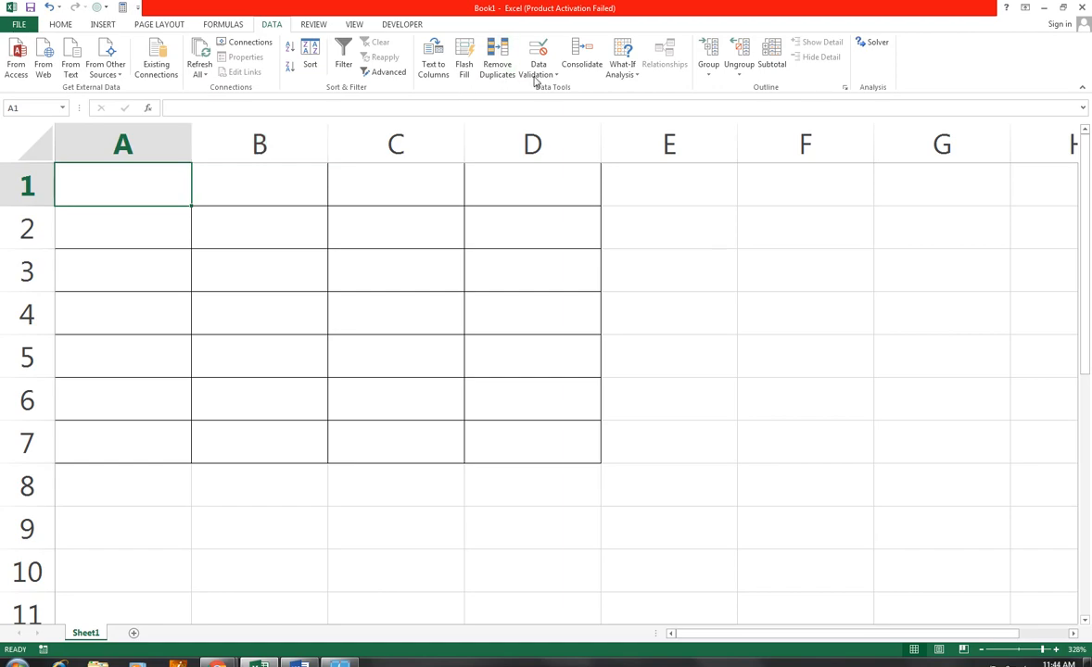
{"action": "left_click", "coordinate": [142, 633]}
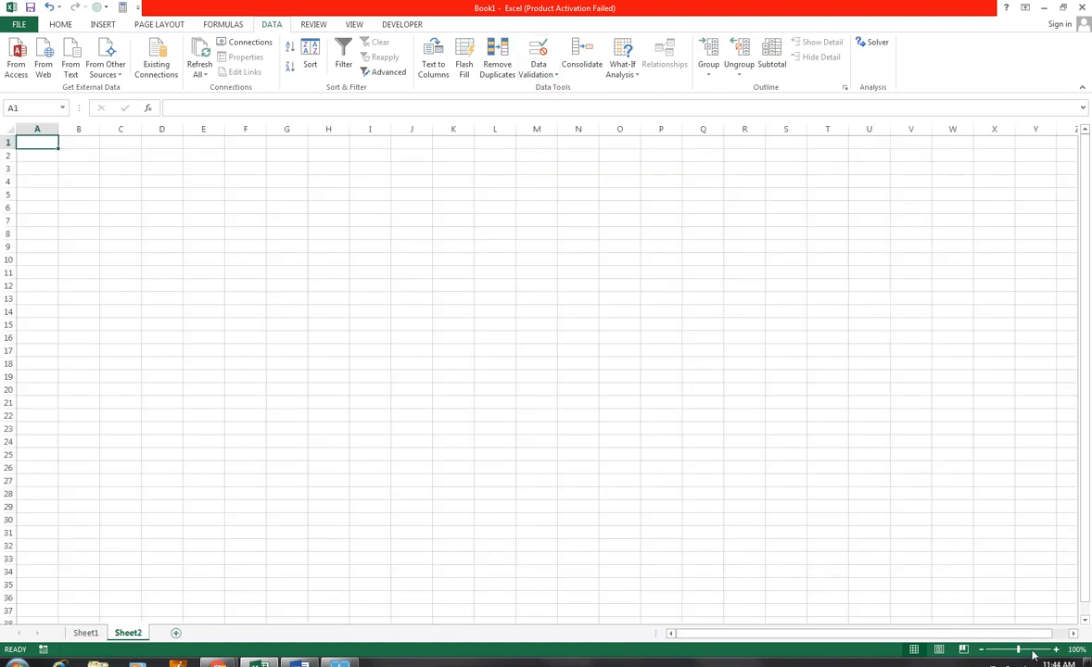
{"action": "scroll", "coordinate": [973, 495], "scroll_direction": "up", "scroll_amount": 3, "text": "ctrl"}
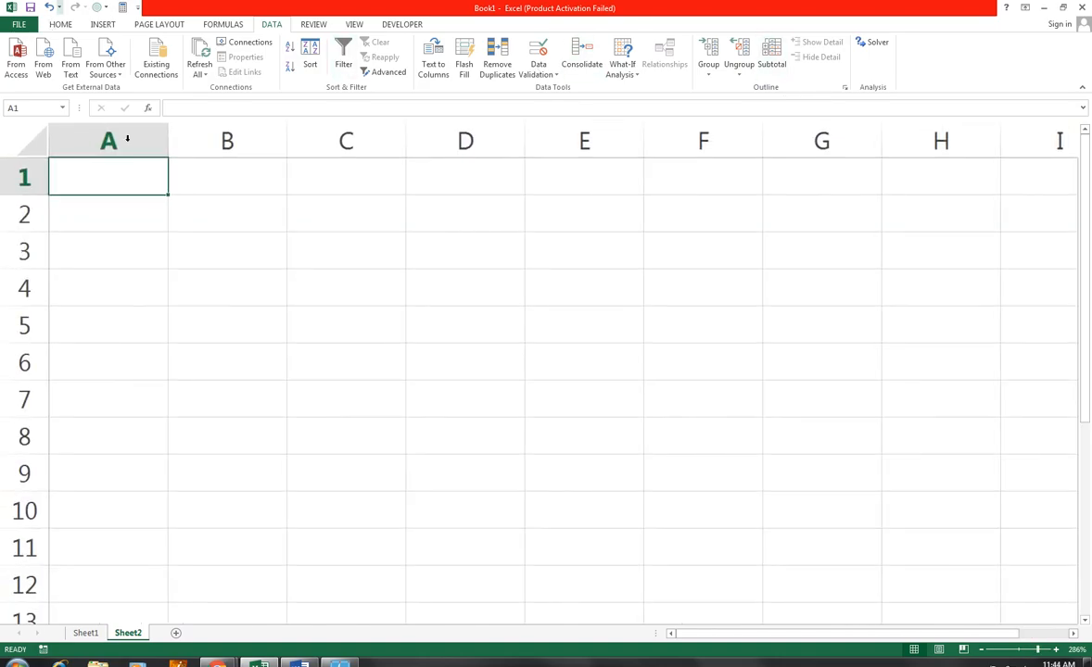
- Set the data validation criteria for cell A1 on Sheet2 to allow a List
{"action": "left_click", "coordinate": [556, 78]}
{"action": "left_click", "coordinate": [553, 91]}
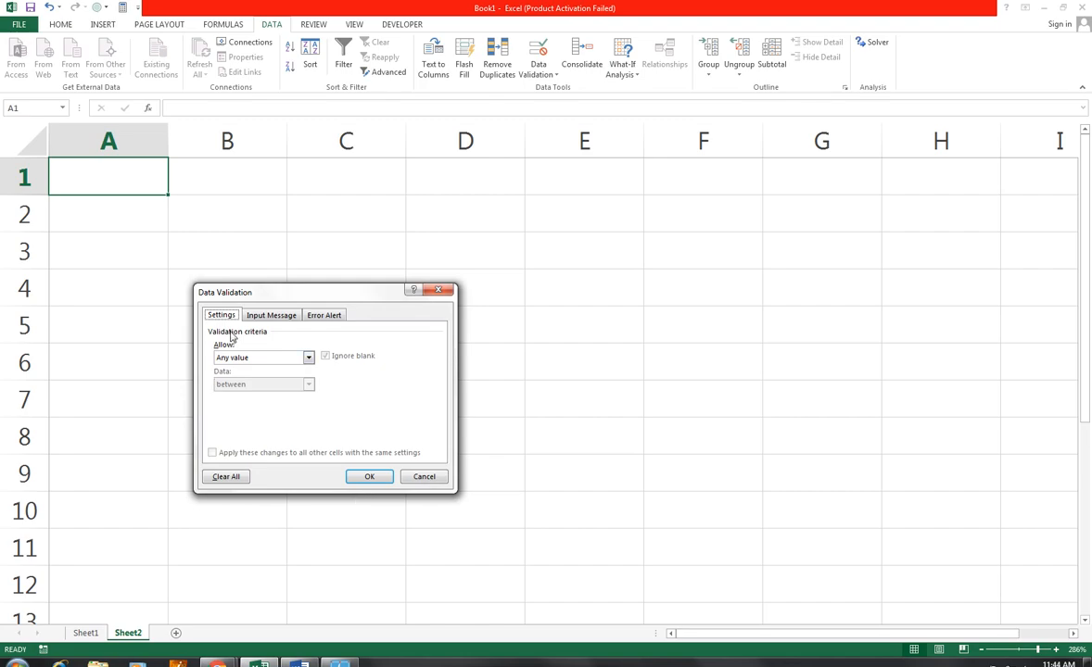
{"action": "left_click", "coordinate": [308, 358]}
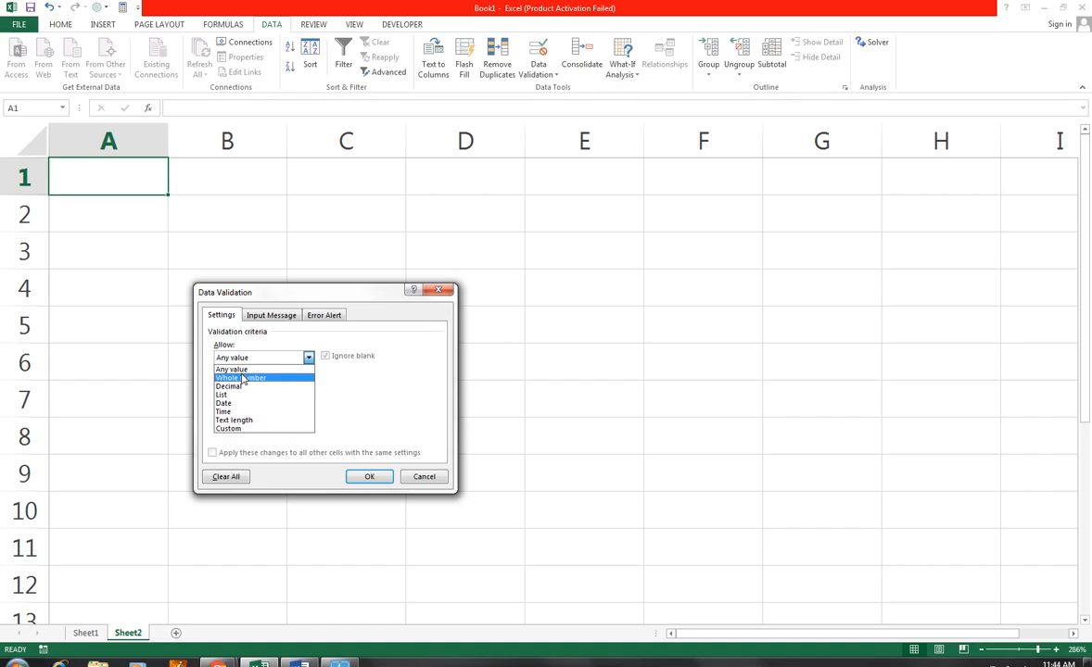
{"action": "left_click", "coordinate": [223, 394]}
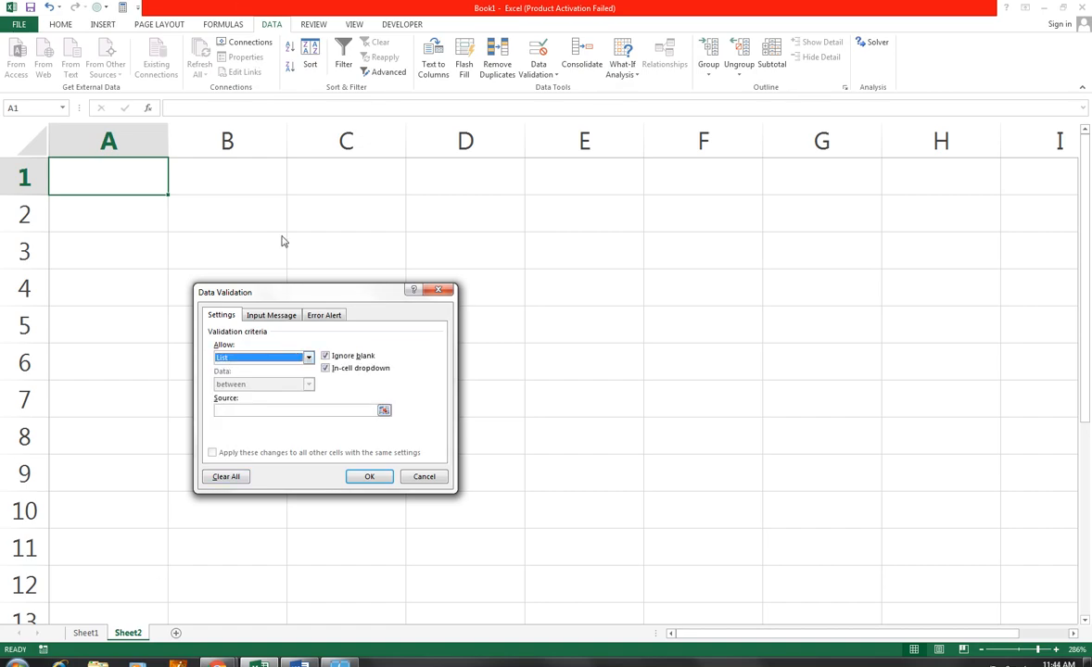
{"action": "left_click", "coordinate": [307, 356]}
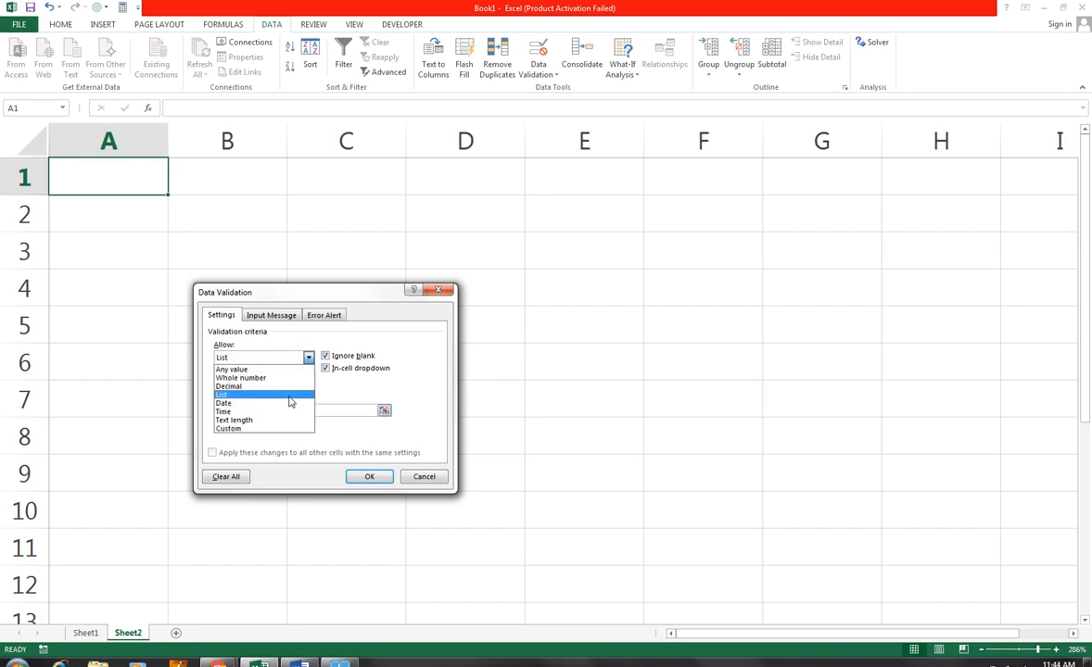
{"action": "left_click", "coordinate": [285, 394]}
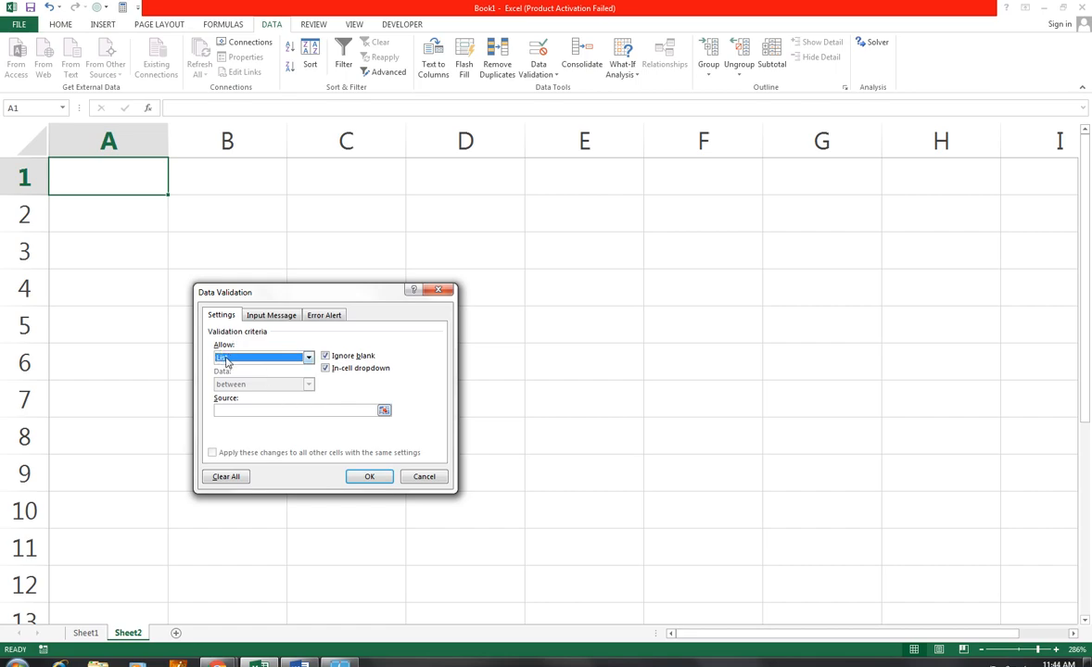
- Enter the values 11, 12, 13, 14, 15 and 16 as the list source for A1 and apply the validation
{"action": "left_click", "coordinate": [233, 409]}
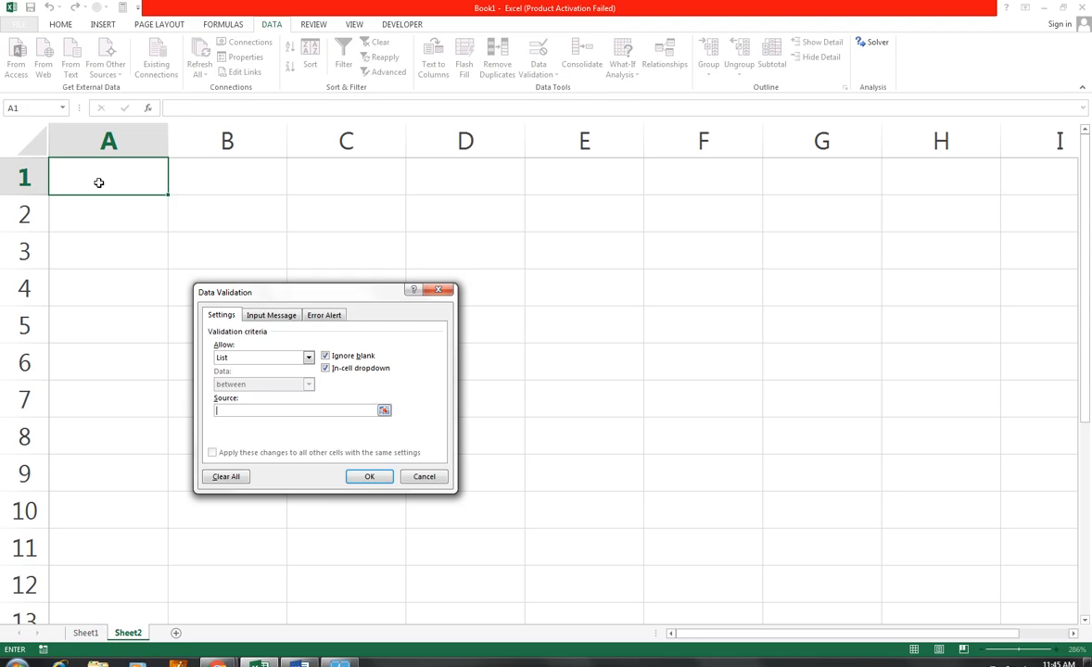
{"action": "type", "text": "A,B"}
{"action": "key", "text": "BackSpace"}
{"action": "key", "text": "BackSpace"}
{"action": "key", "text": "BackSpace"}
{"action": "key", "text": "BackSpace"}
{"action": "key", "text": "BackSpace"}
{"action": "key", "text": "BackSpace"}
{"action": "key", "text": "BackSpace"}
{"action": "key", "text": "BackSpace"}
{"action": "key", "text": "BackSpace"}
{"action": "key", "text": "BackSpace"}
{"action": "key", "text": "BackSpace"}
{"action": "key", "text": "BackSpace"}
{"action": "key", "text": "BackSpace"}
{"action": "key", "text": "BackSpace"}
{"action": "key", "text": "BackSpace"}
{"action": "key", "text": "BackSpace"}
{"action": "key", "text": "BackSpace"}
{"action": "key", "text": "BackSpace"}
{"action": "left_click", "coordinate": [361, 476]}
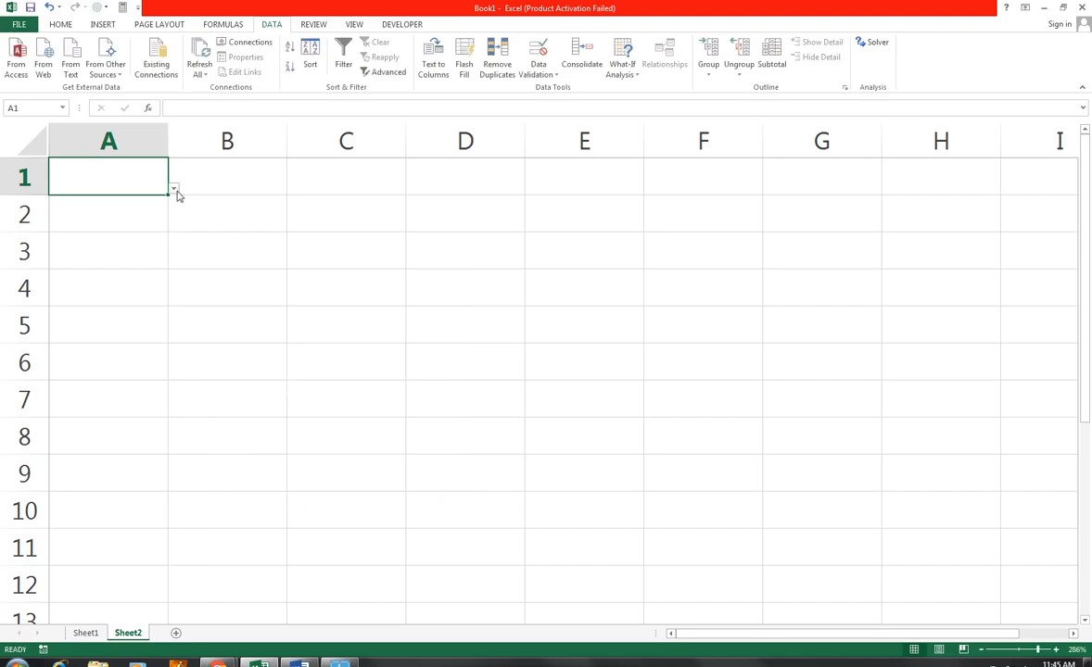
- Choose 14 from A1's drop-down list and move the cell to B1
{"action": "left_click", "coordinate": [173, 189]}
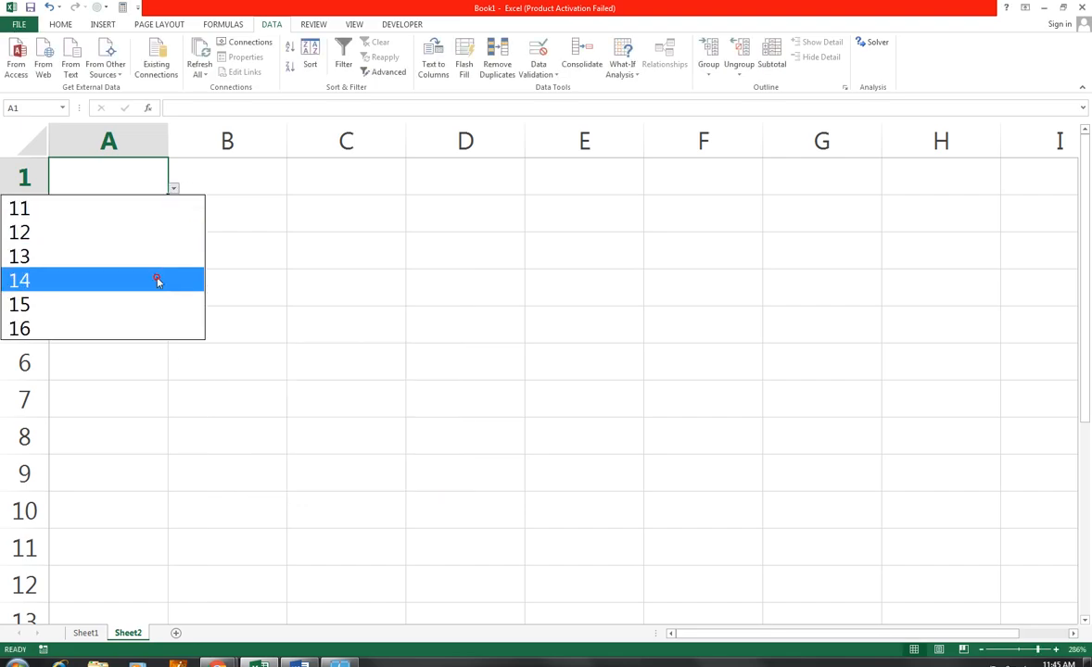
{"action": "left_click", "coordinate": [159, 281]}
{"action": "left_click_drag", "start_coordinate": [140, 199], "coordinate": [187, 188]}
- Enter the label CODE in cell A1
{"action": "left_click", "coordinate": [116, 183]}
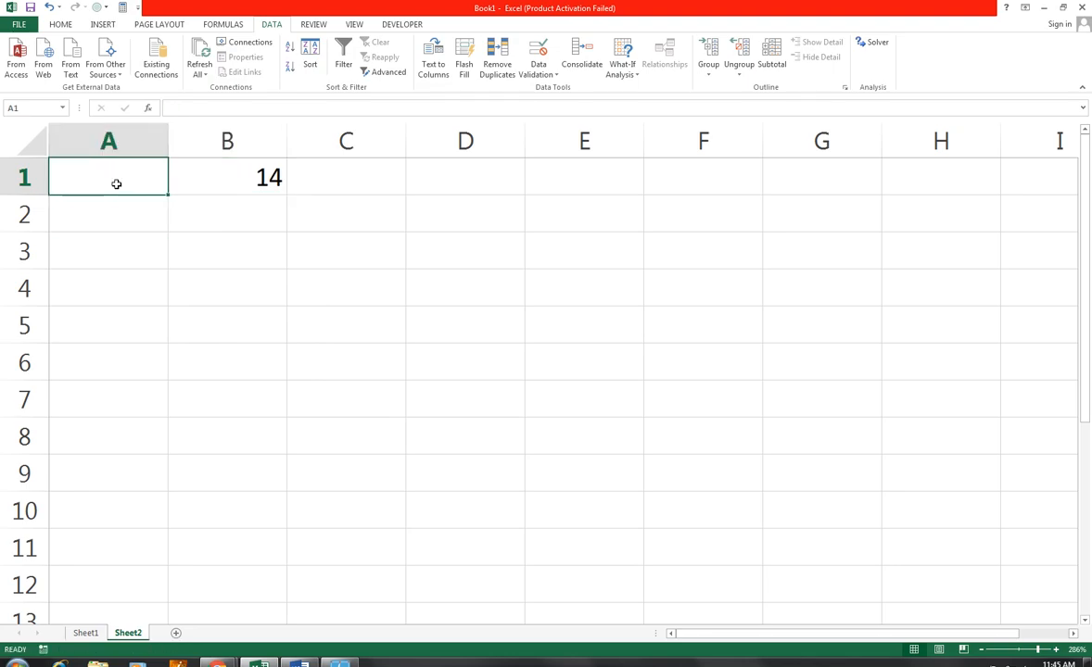
{"action": "type", "text": "CODE"}
{"action": "key", "text": "Return"}
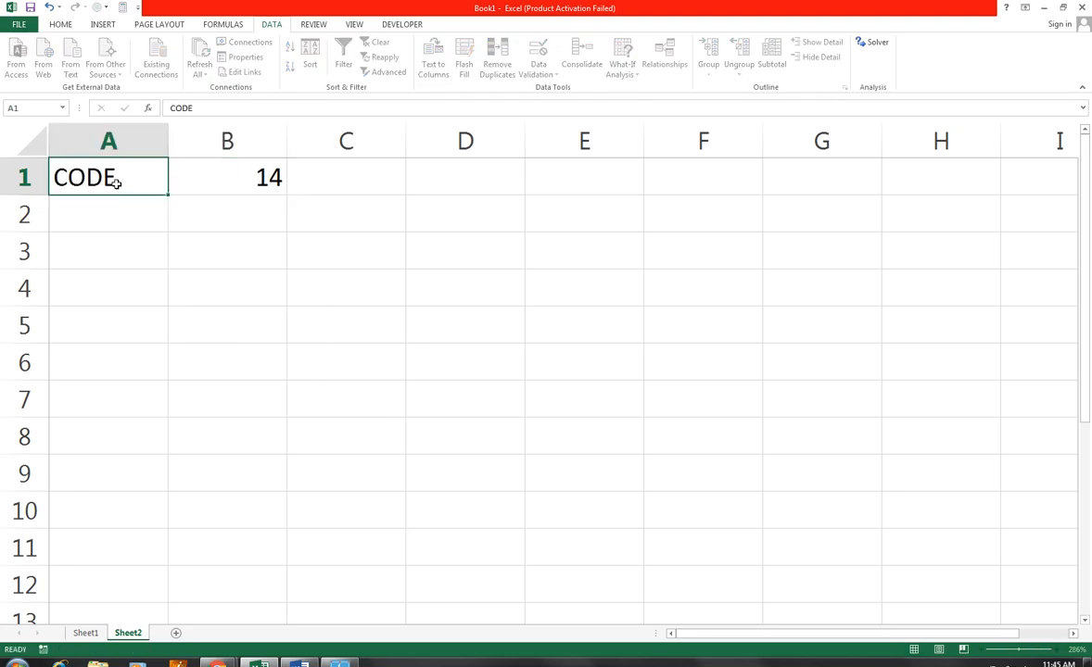
- Test the drop-down list in B1 by choosing 13 and finally 16
{"action": "left_click", "coordinate": [202, 238]}
{"action": "left_click", "coordinate": [239, 140]}
{"action": "left_click", "coordinate": [240, 176]}
{"action": "left_click", "coordinate": [292, 189]}
{"action": "left_click", "coordinate": [263, 253]}
{"action": "left_click", "coordinate": [292, 189]}
{"action": "left_click", "coordinate": [245, 325]}
{"action": "left_click", "coordinate": [292, 189]}
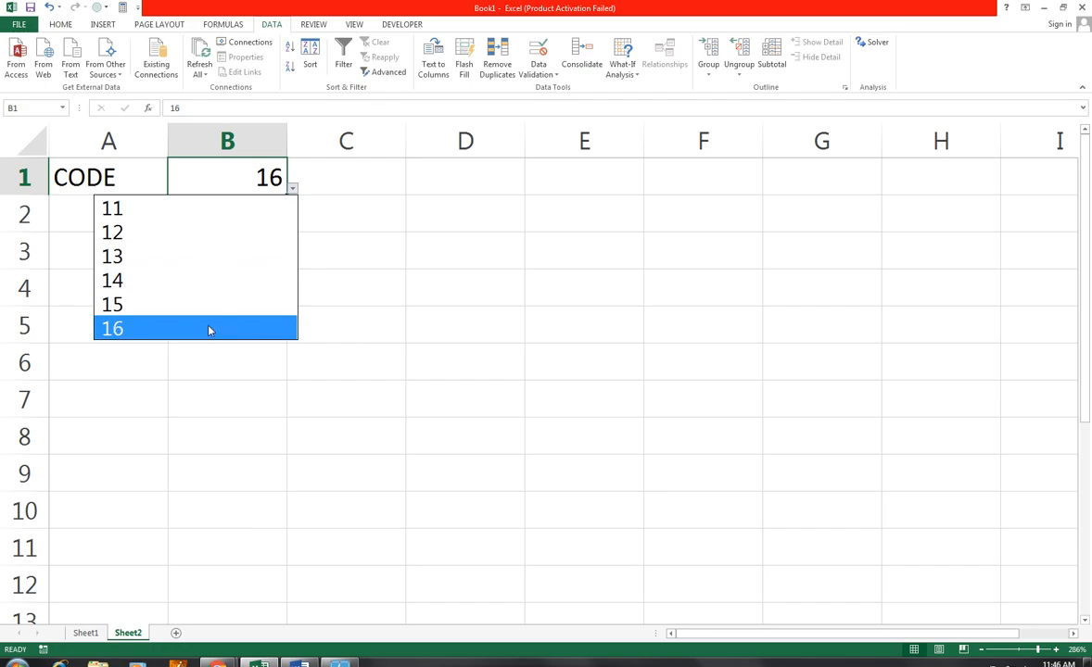
{"action": "left_click", "coordinate": [208, 328]}
- Extend the list source of B1's data validation with the values 17, 18 and 19
{"action": "left_click", "coordinate": [537, 69]}
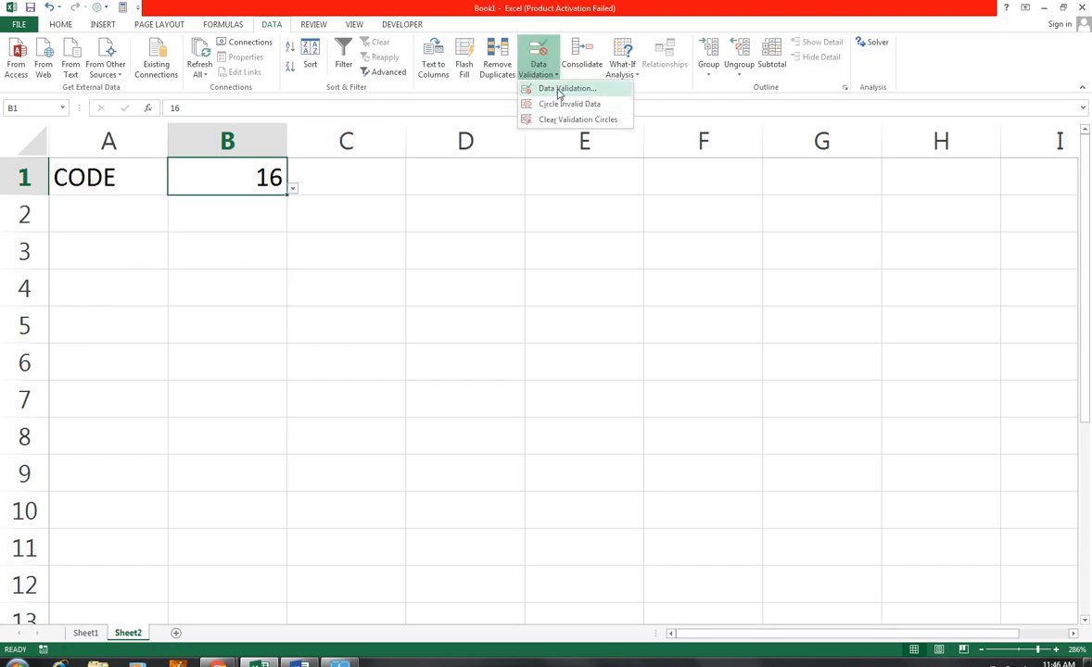
{"action": "left_click", "coordinate": [555, 85]}
{"action": "left_click", "coordinate": [284, 412]}
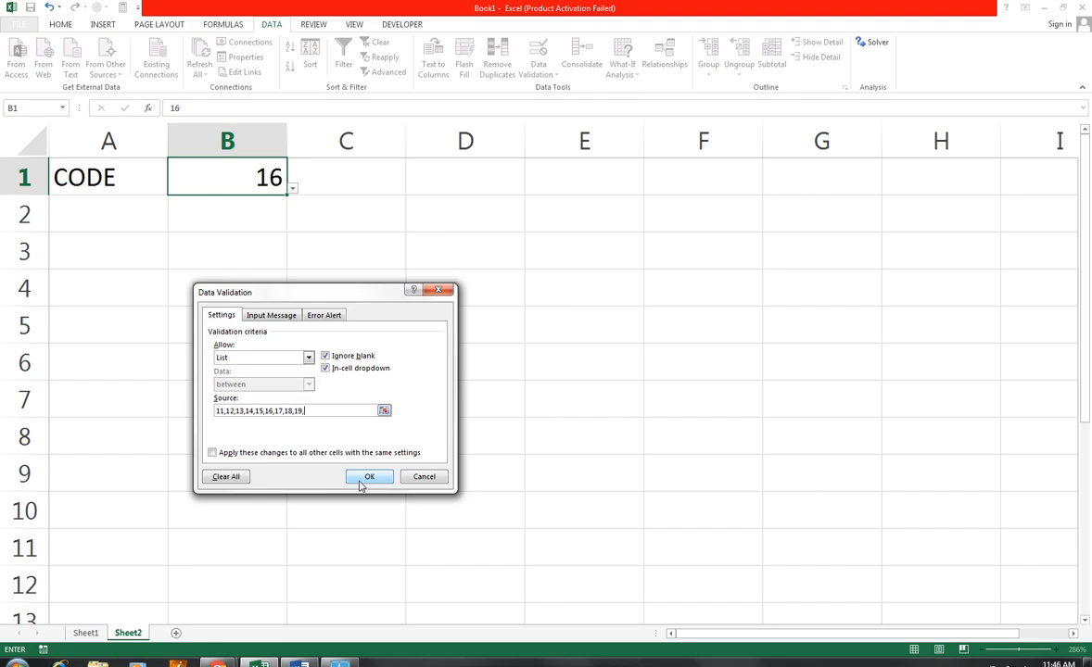
{"action": "left_click", "coordinate": [361, 481]}
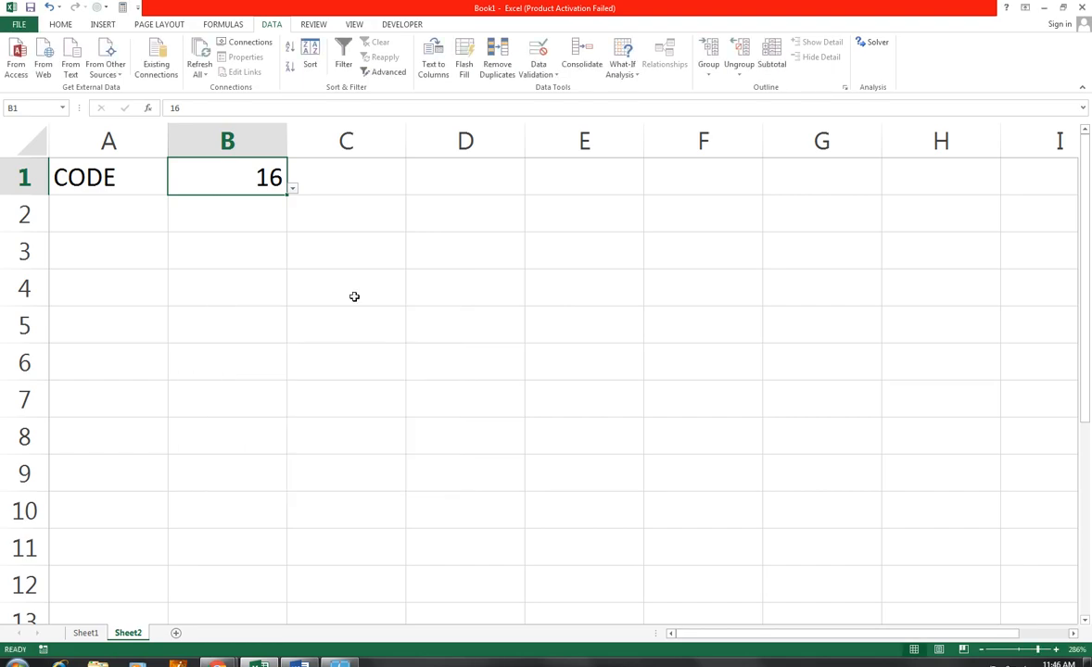
- Look through the extended choices in B1's drop-down list without changing the selected value
{"action": "left_click", "coordinate": [293, 193]}
{"action": "left_click_drag", "start_coordinate": [278, 323], "coordinate": [290, 239]}
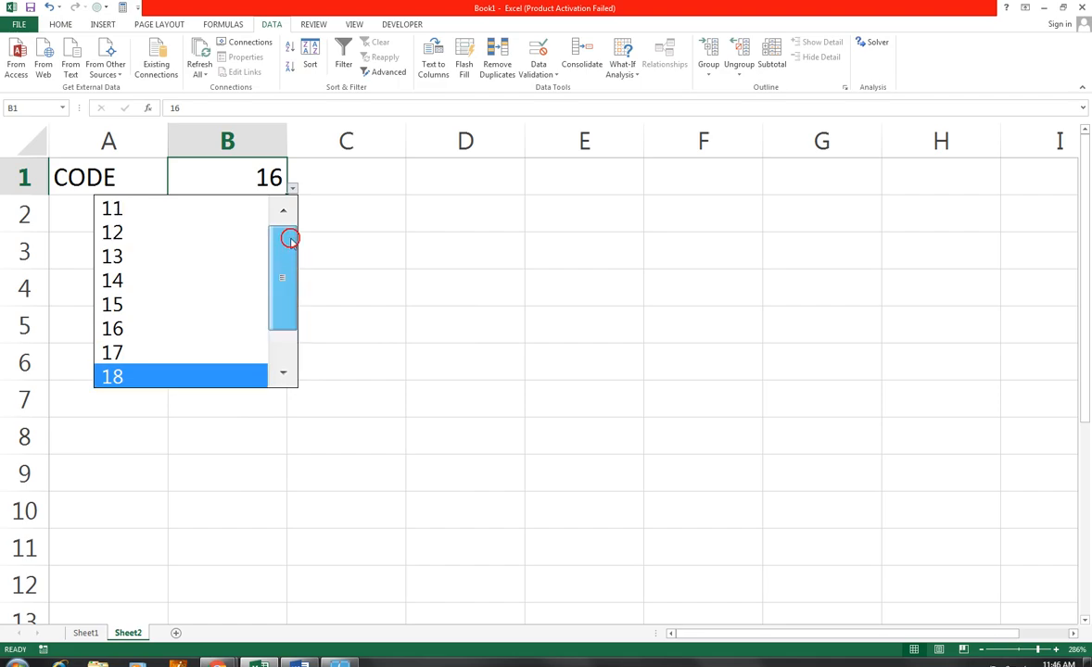
{"action": "left_click", "coordinate": [342, 177]}
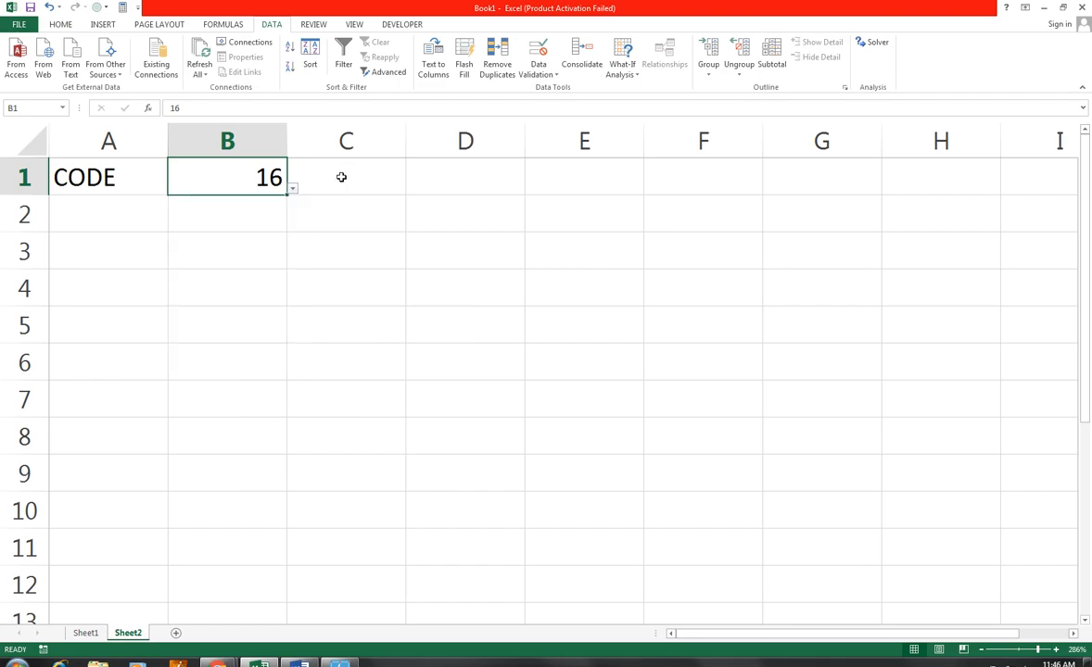
{"action": "left_click", "coordinate": [341, 177]}
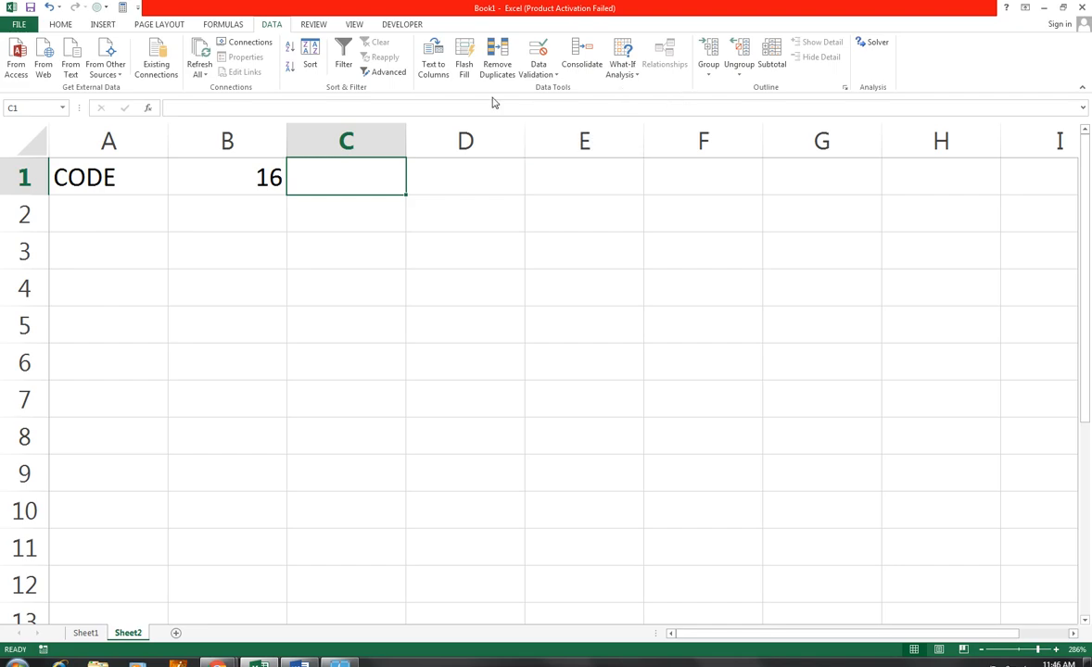
{"action": "left_click", "coordinate": [556, 76]}
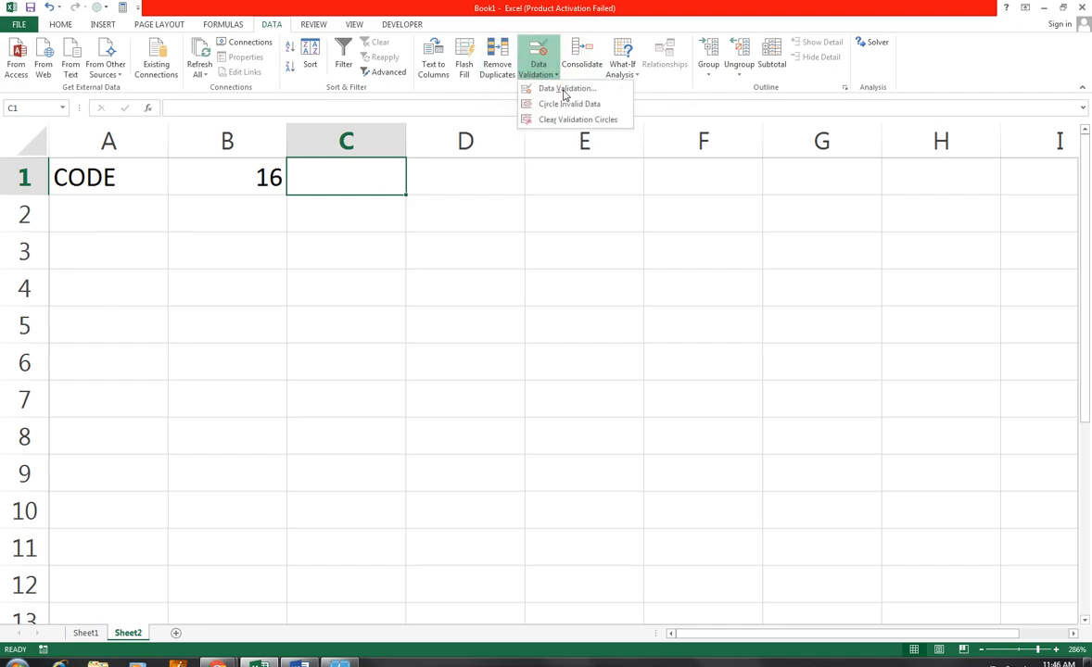
{"action": "left_click", "coordinate": [585, 318]}
{"action": "left_click_drag", "start_coordinate": [923, 366], "coordinate": [1089, 320]}
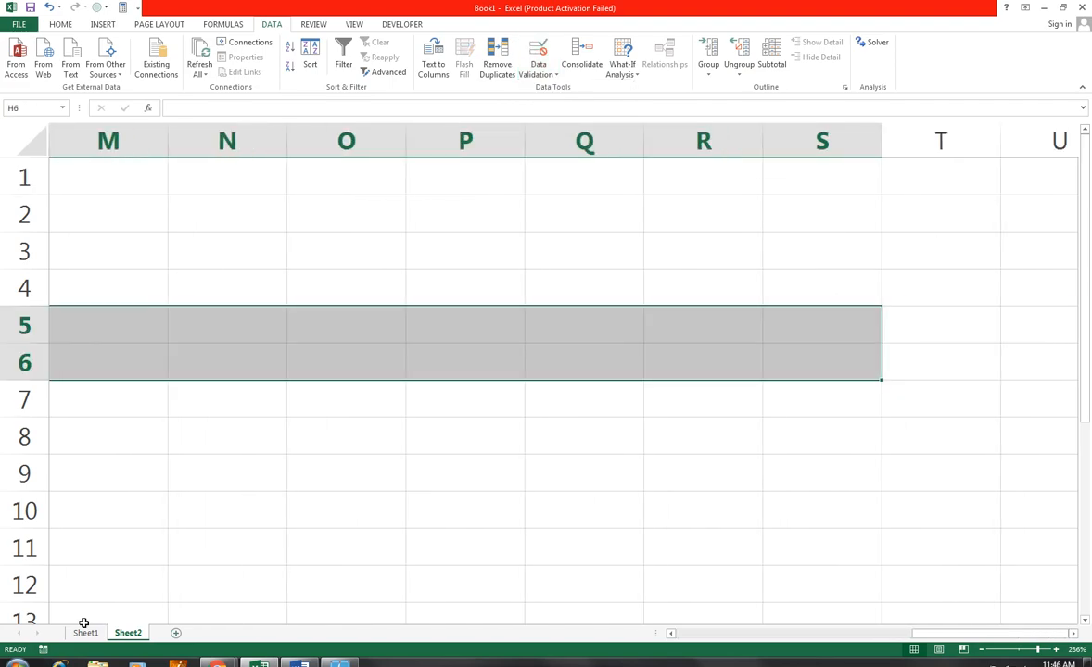
- On Sheet1, enter JANUARY in F3 and fill the month series down to JUNE in F8
{"action": "left_click", "coordinate": [85, 633]}
{"action": "left_click", "coordinate": [815, 252]}
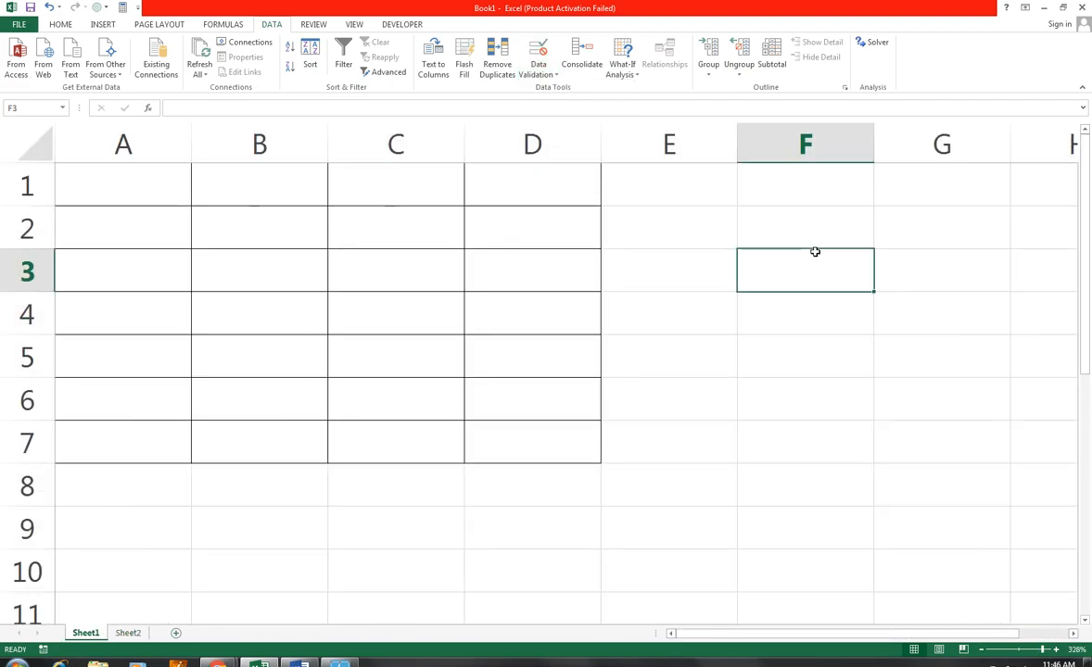
{"action": "type", "text": "JANUARY"}
{"action": "key", "text": "Return"}
{"action": "left_click", "coordinate": [815, 252]}
{"action": "left_click_drag", "start_coordinate": [873, 292], "coordinate": [864, 491]}
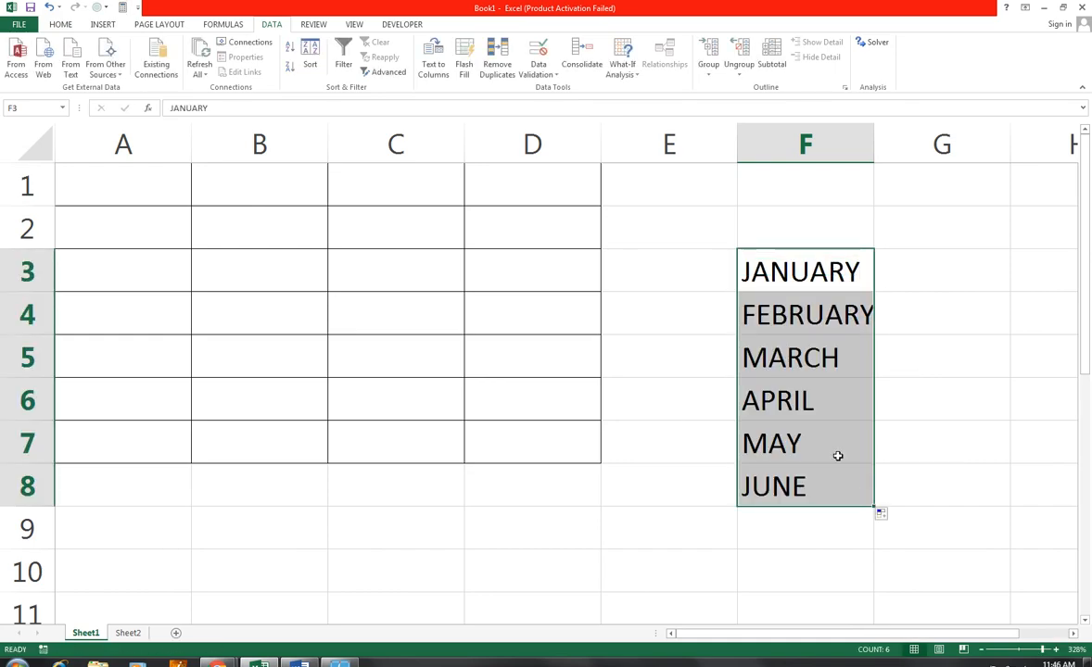
- Return to Sheet2 and enter the label MONTH in cell A2
{"action": "left_click", "coordinate": [128, 633]}
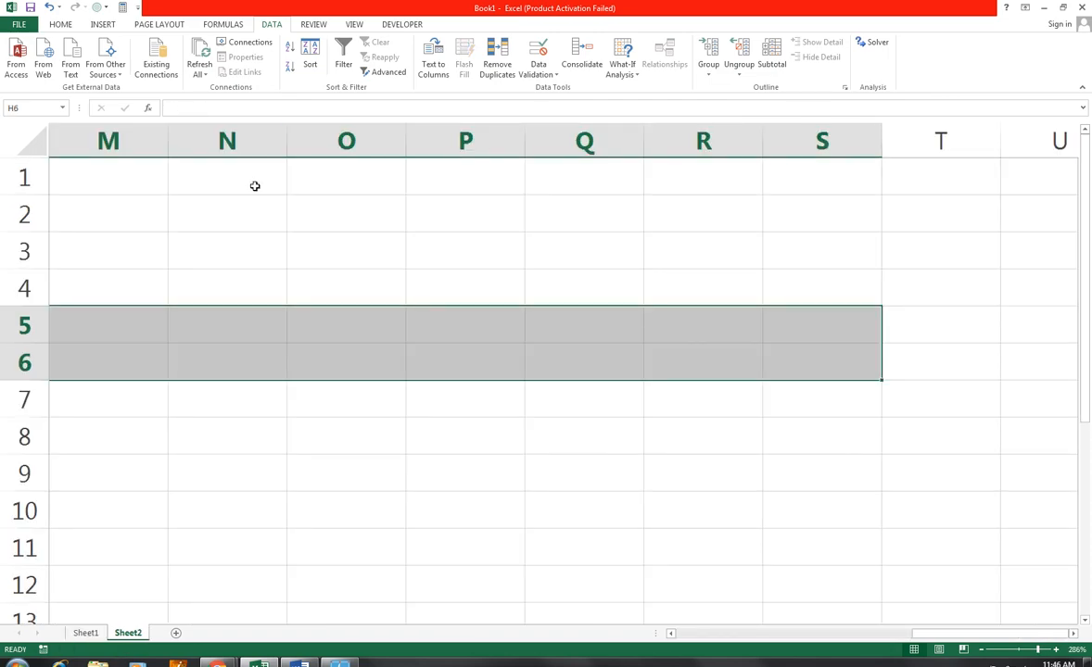
{"action": "left_click_drag", "start_coordinate": [112, 241], "coordinate": [0, 246]}
{"action": "left_click", "coordinate": [116, 219]}
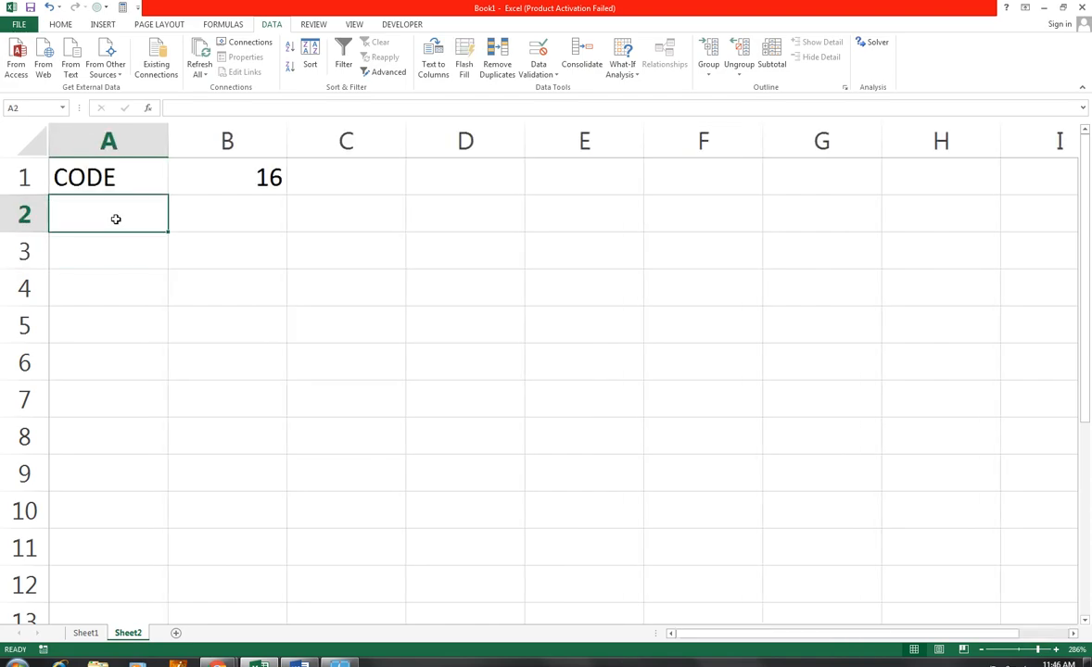
{"action": "type", "text": "MONTH"}
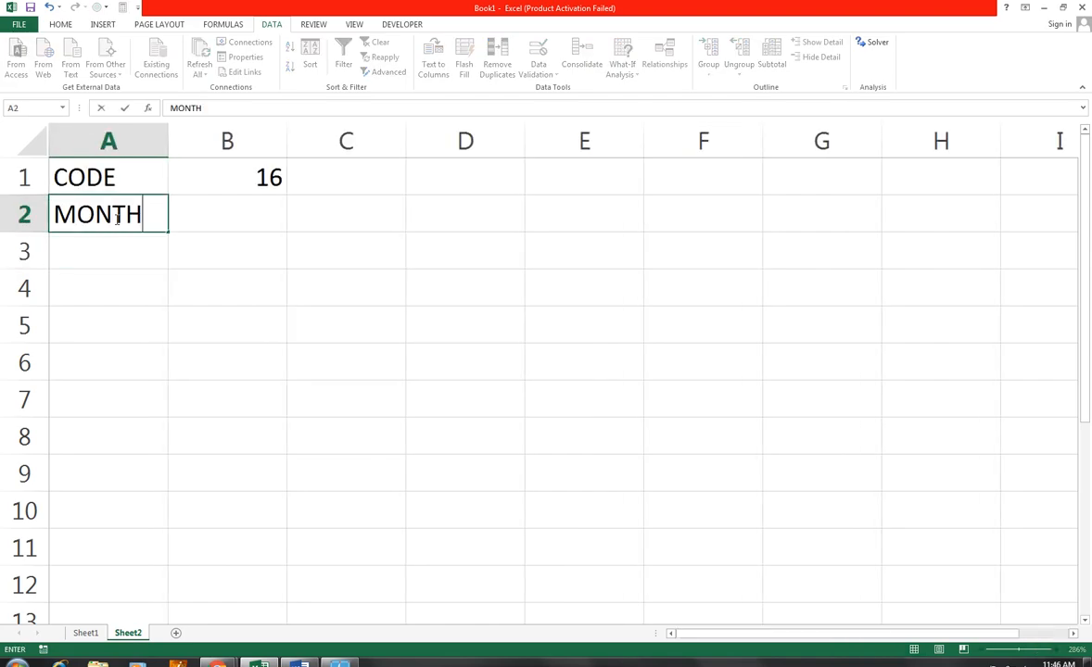
{"action": "key", "text": "Tab"}
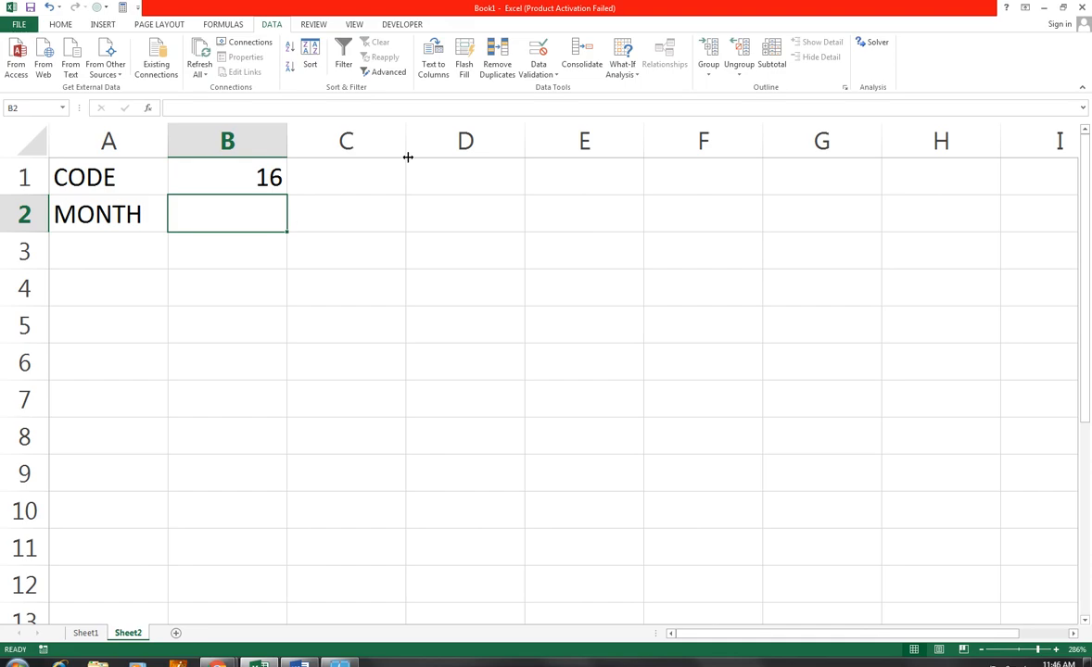
- Apply List data validation to B2 on Sheet2 with Sheet1 range F3:F8 as its source
{"action": "left_click", "coordinate": [555, 74]}
{"action": "left_click", "coordinate": [550, 88]}
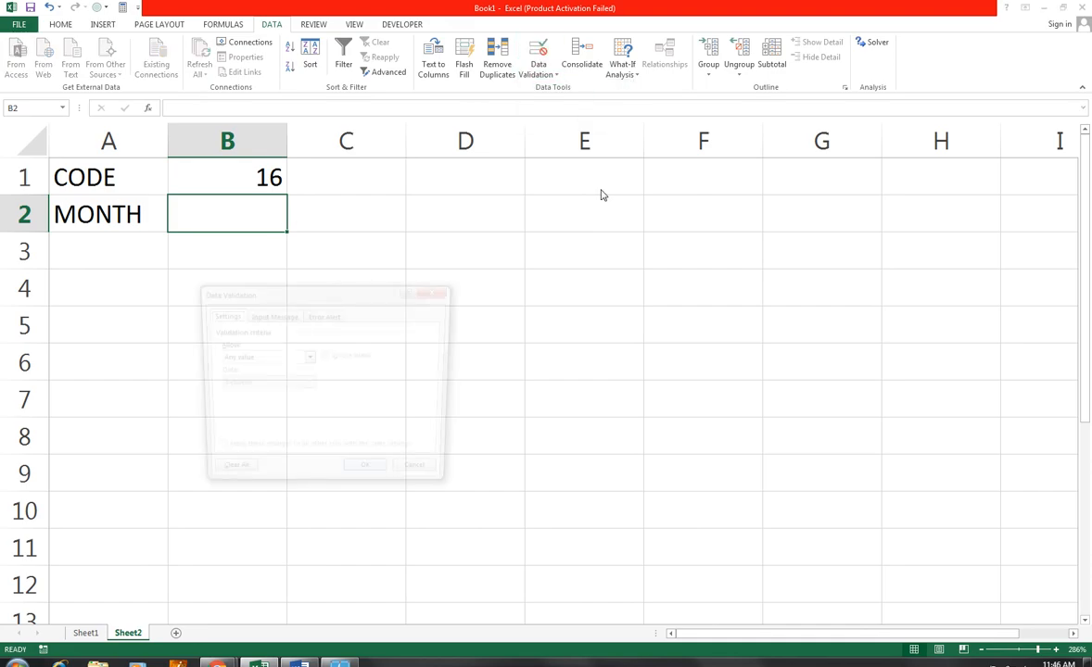
{"action": "left_click", "coordinate": [274, 357]}
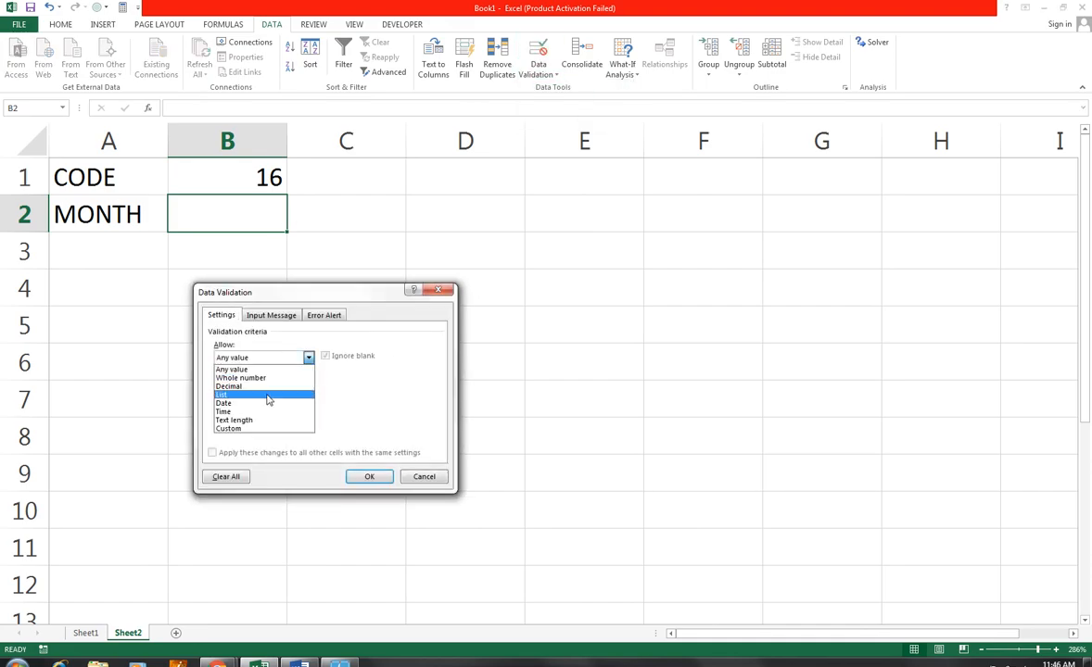
{"action": "left_click", "coordinate": [268, 397]}
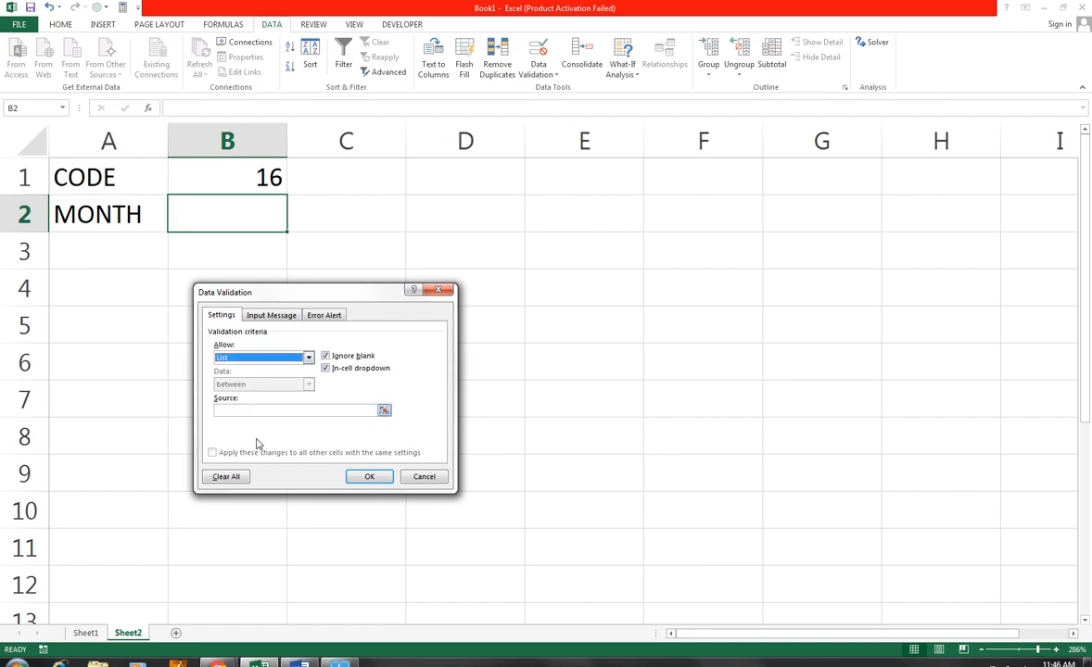
{"action": "left_click", "coordinate": [219, 411]}
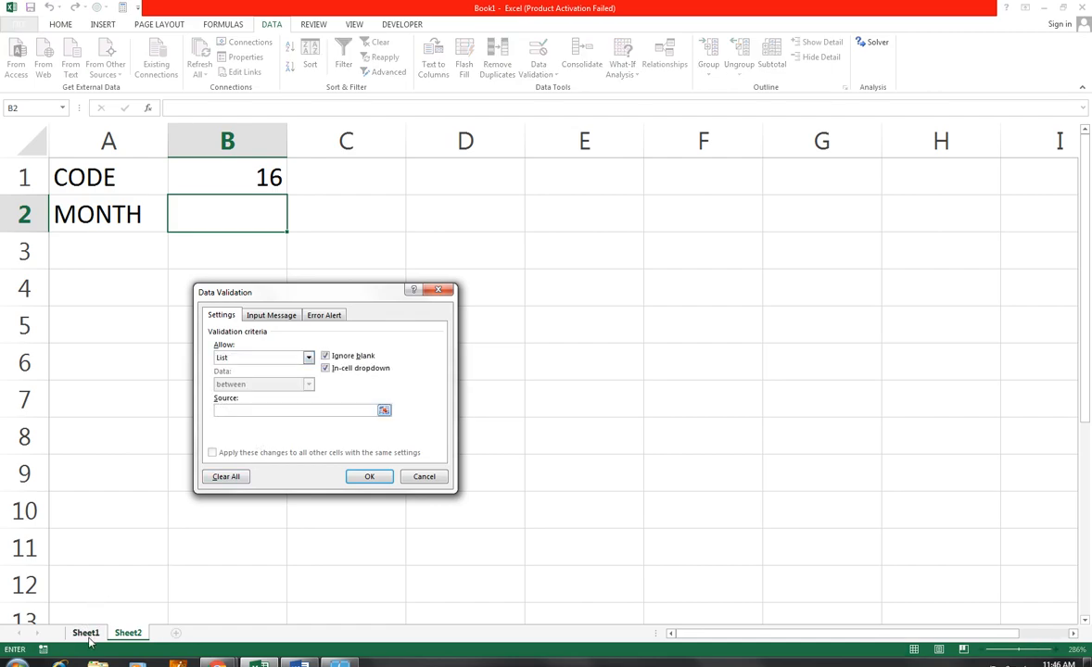
{"action": "left_click", "coordinate": [85, 633]}
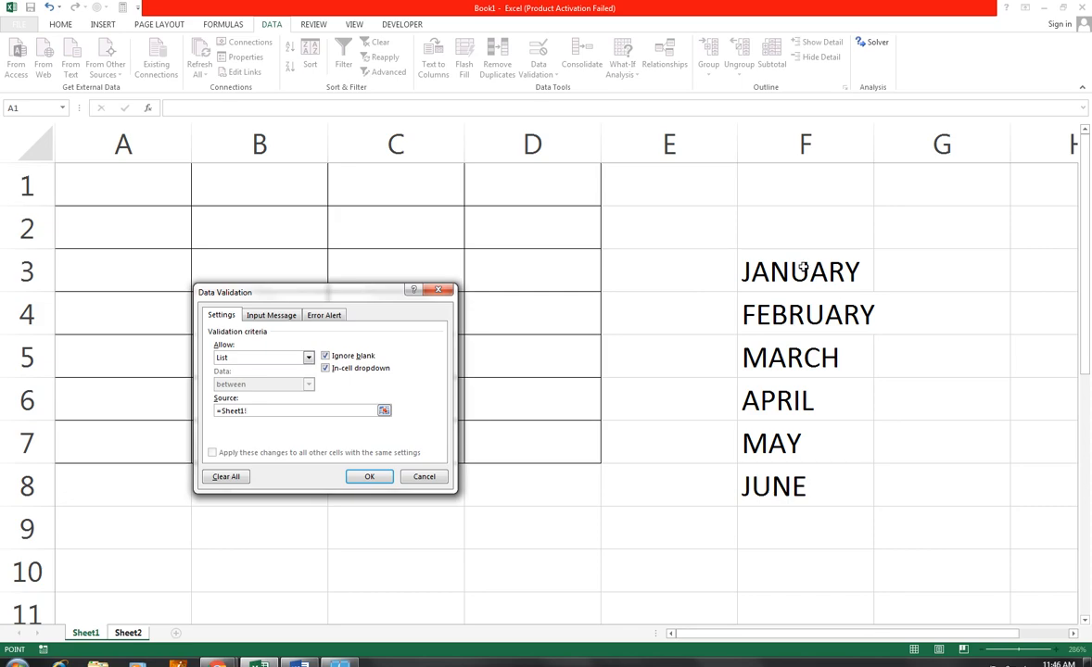
{"action": "left_click_drag", "start_coordinate": [802, 271], "coordinate": [786, 483]}
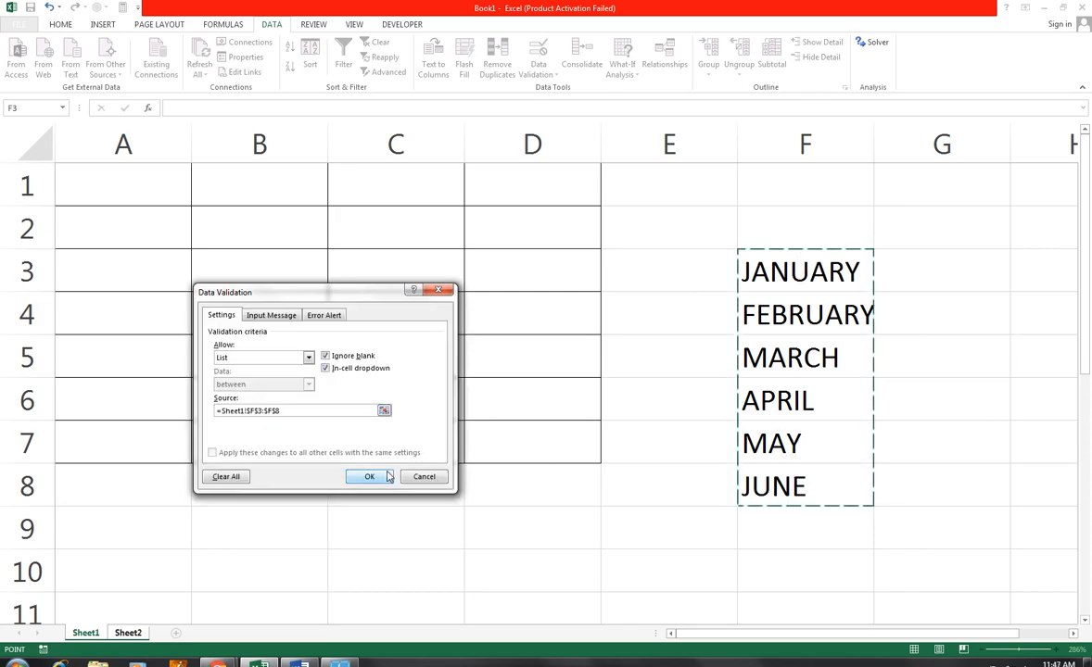
{"action": "left_click", "coordinate": [369, 477]}
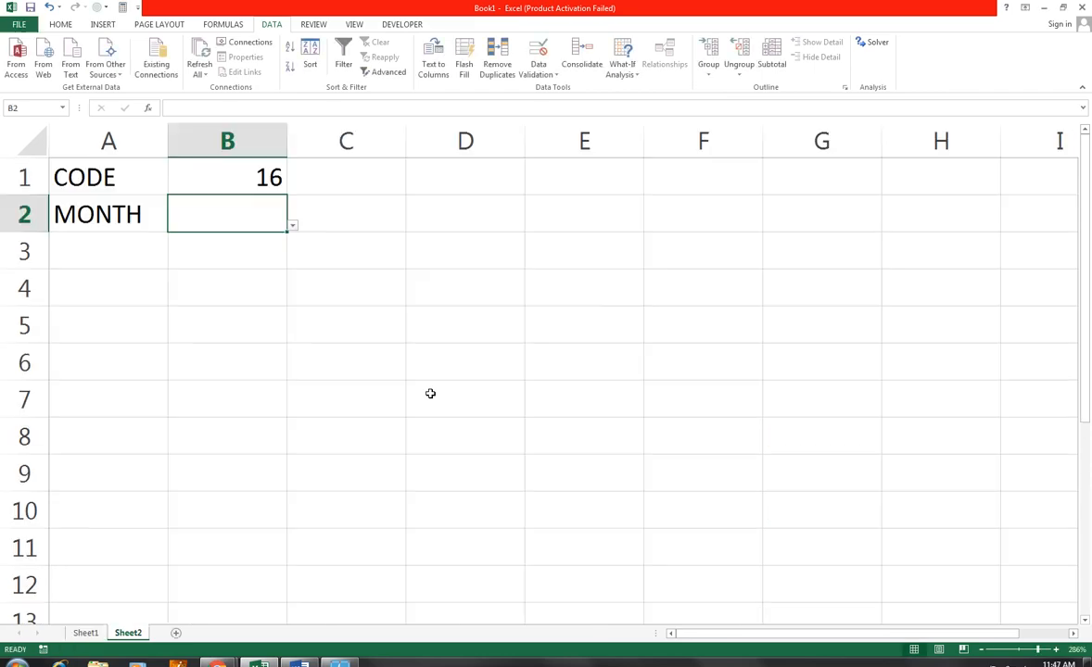
- Choose MARCH from the drop-down list in B2 on Sheet2
{"action": "left_click", "coordinate": [293, 227]}
{"action": "left_click", "coordinate": [268, 302]}
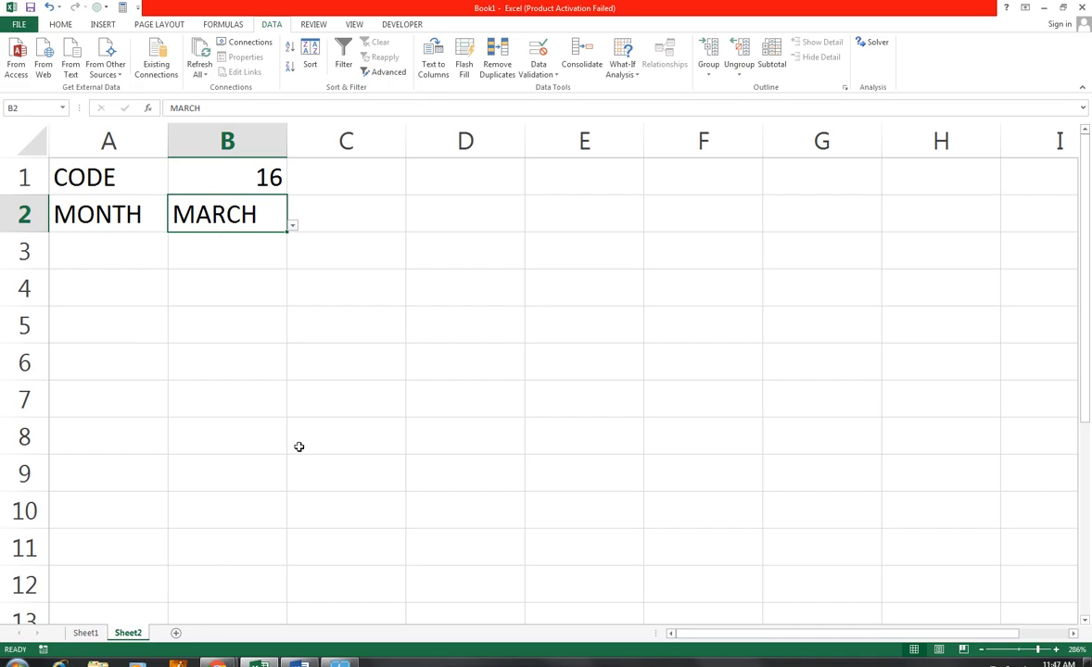
- Review B2's data validation settings and the available validation types, closing the dialog without changes
{"action": "left_click", "coordinate": [538, 73]}
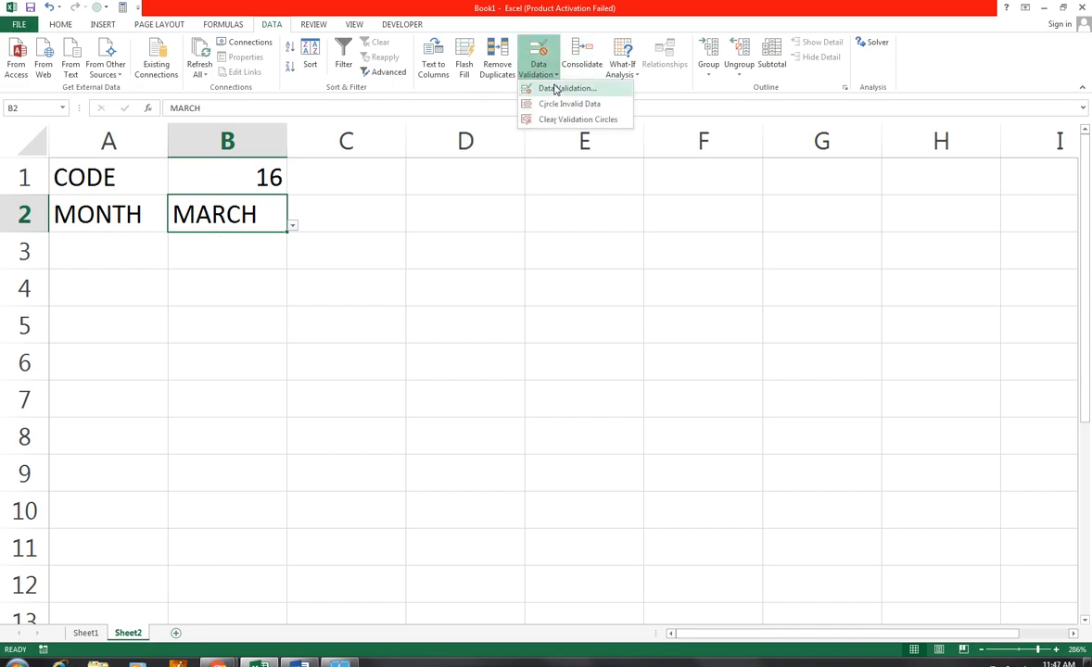
{"action": "left_click", "coordinate": [521, 93]}
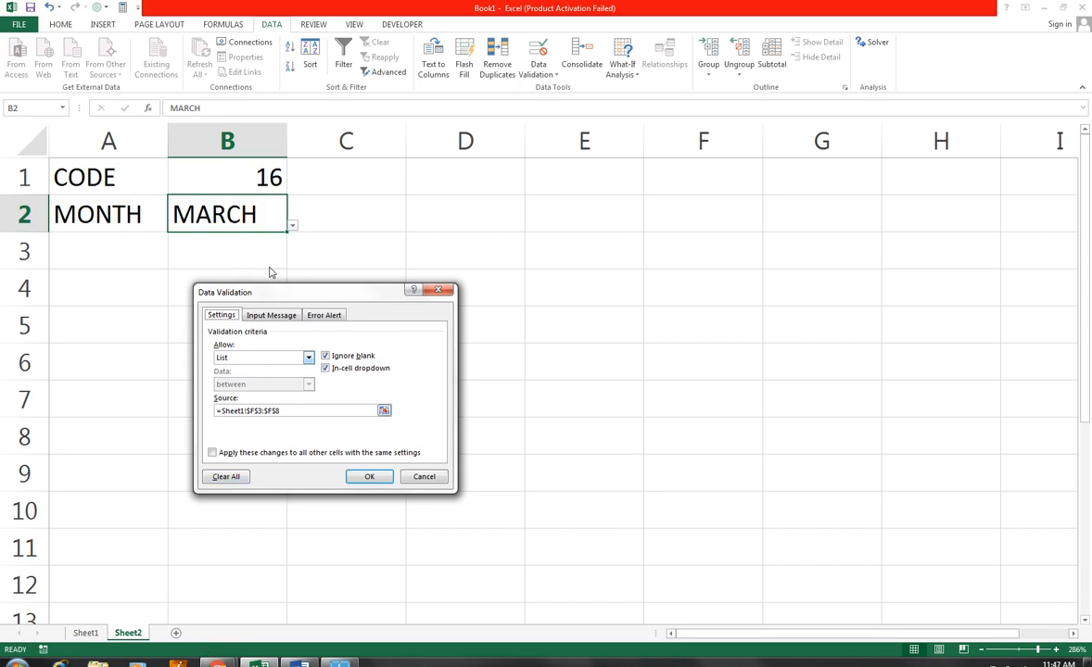
{"action": "left_click", "coordinate": [424, 477]}
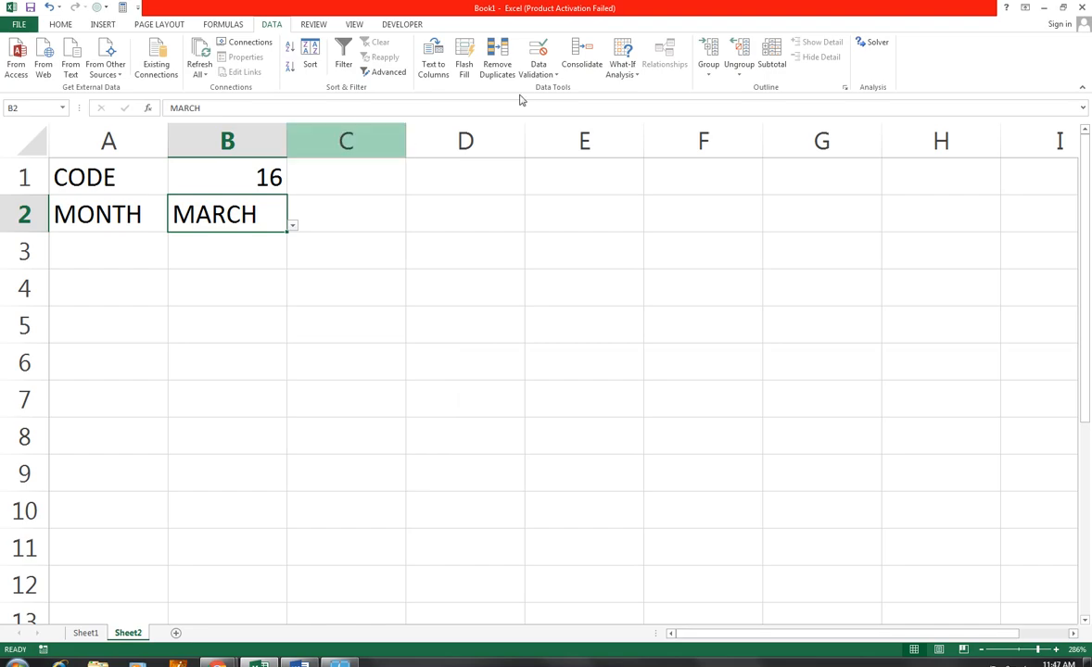
{"action": "left_click", "coordinate": [549, 78]}
{"action": "left_click", "coordinate": [556, 89]}
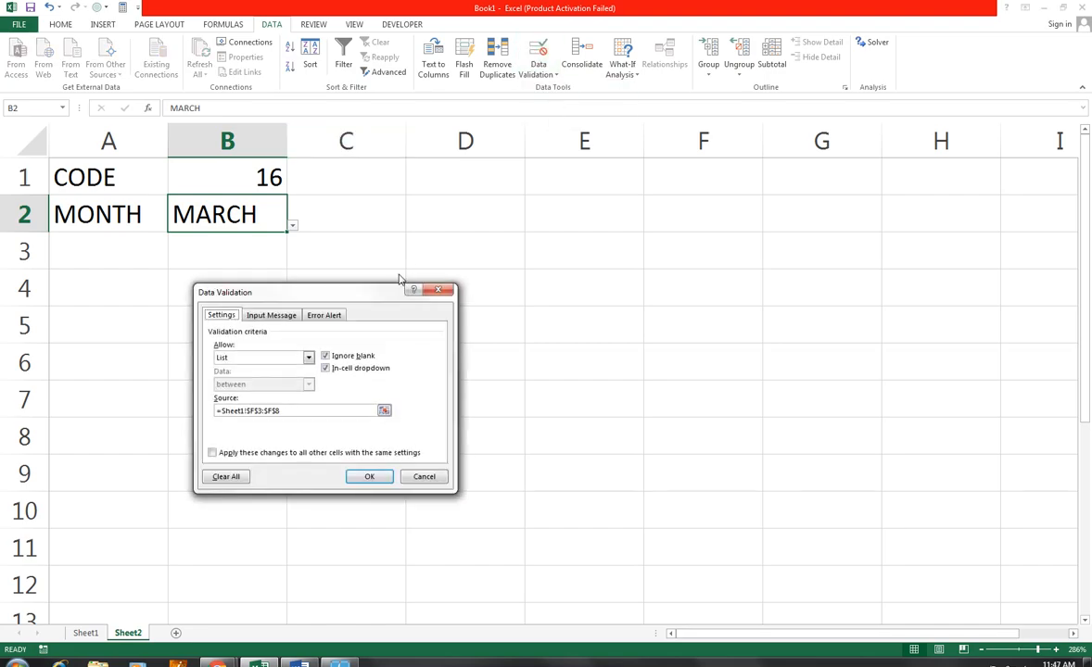
{"action": "left_click", "coordinate": [243, 358]}
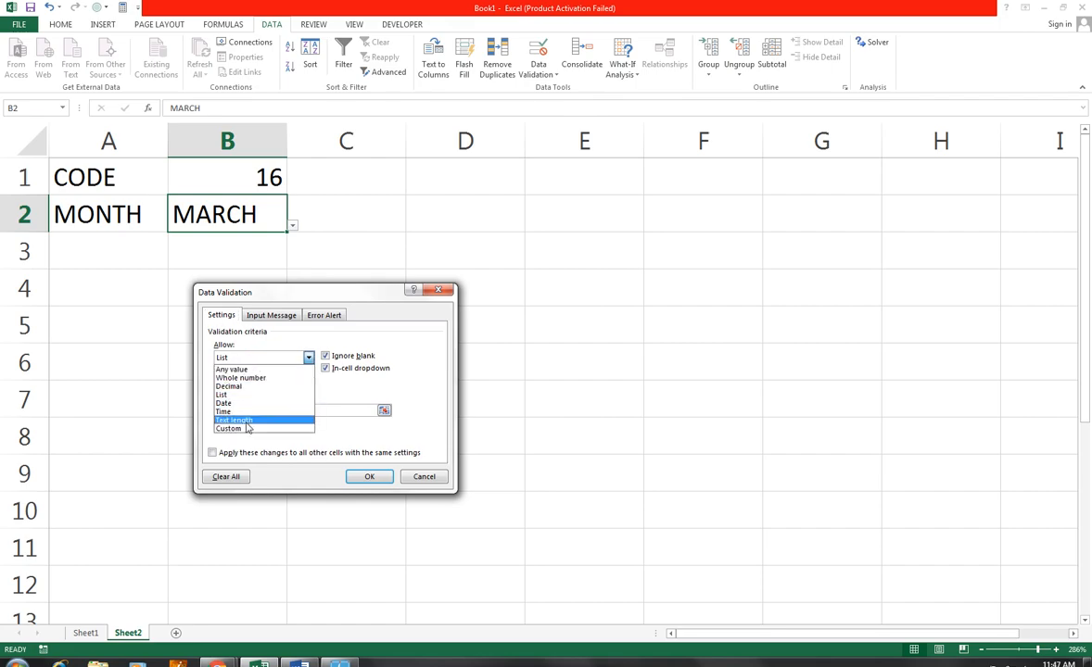
{"action": "left_click", "coordinate": [371, 394]}
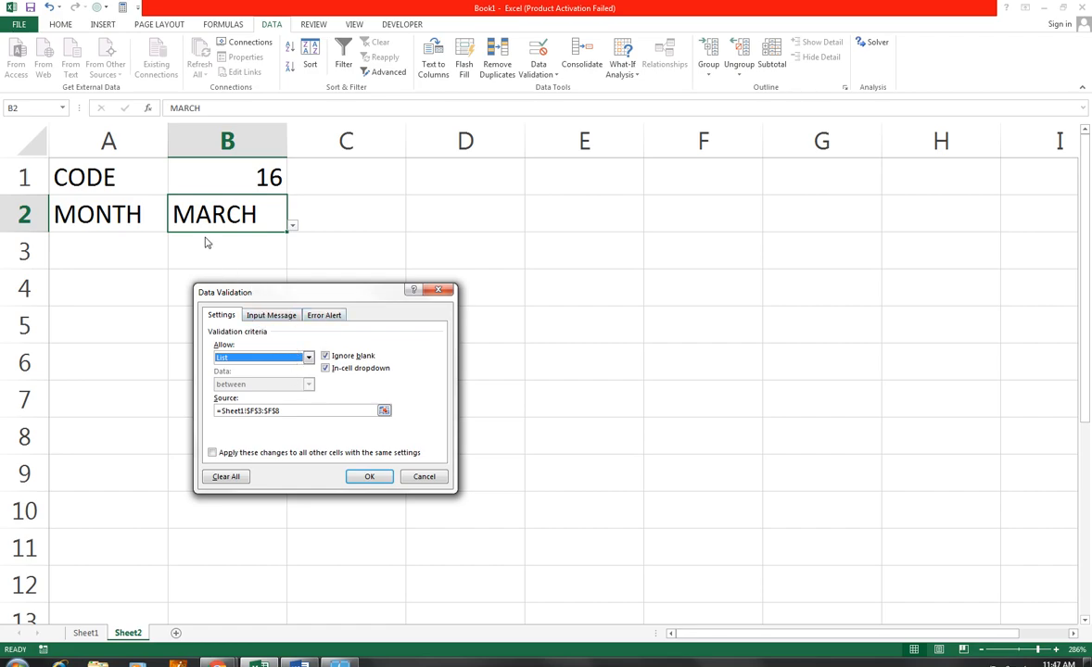
{"action": "left_click", "coordinate": [423, 477]}
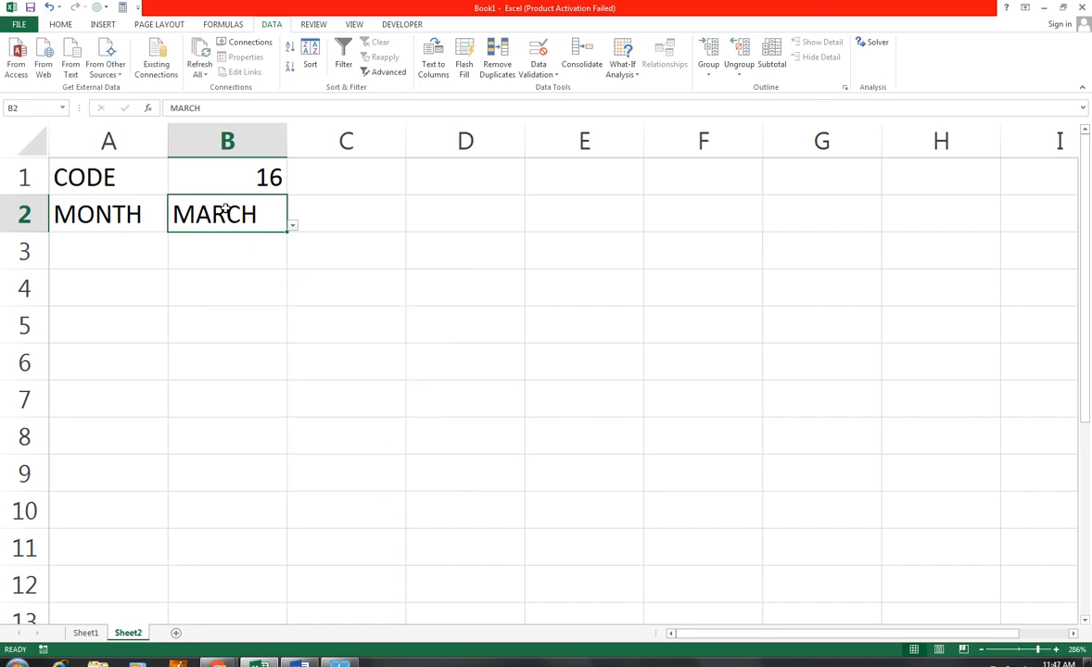
- Test the list restriction in B2 by trying to enter D, and cancel the entry
{"action": "type", "text": "D"}
{"action": "key", "text": "Return"}
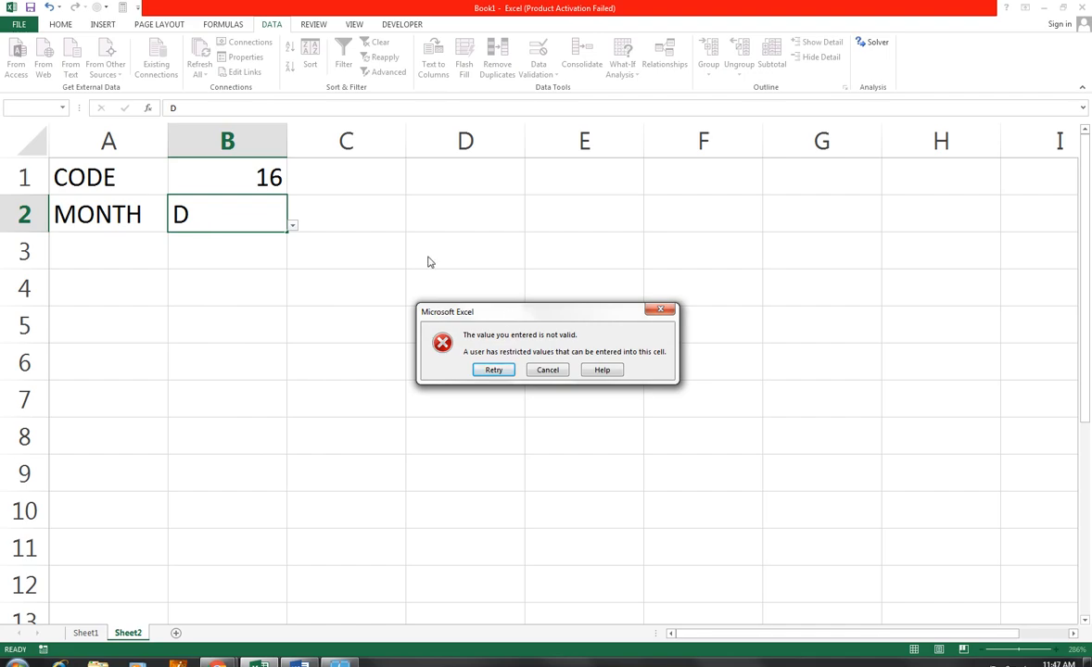
{"action": "left_click", "coordinate": [542, 373]}
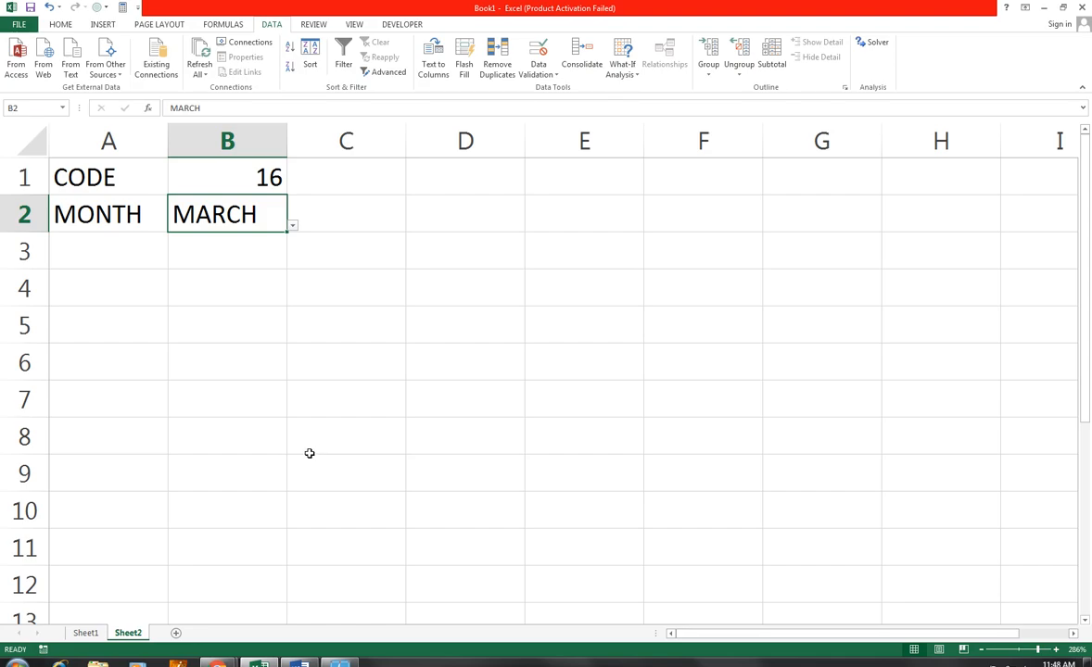
- Look through the data validation types offered for the empty cell B4 without applying any
{"action": "left_click", "coordinate": [185, 278]}
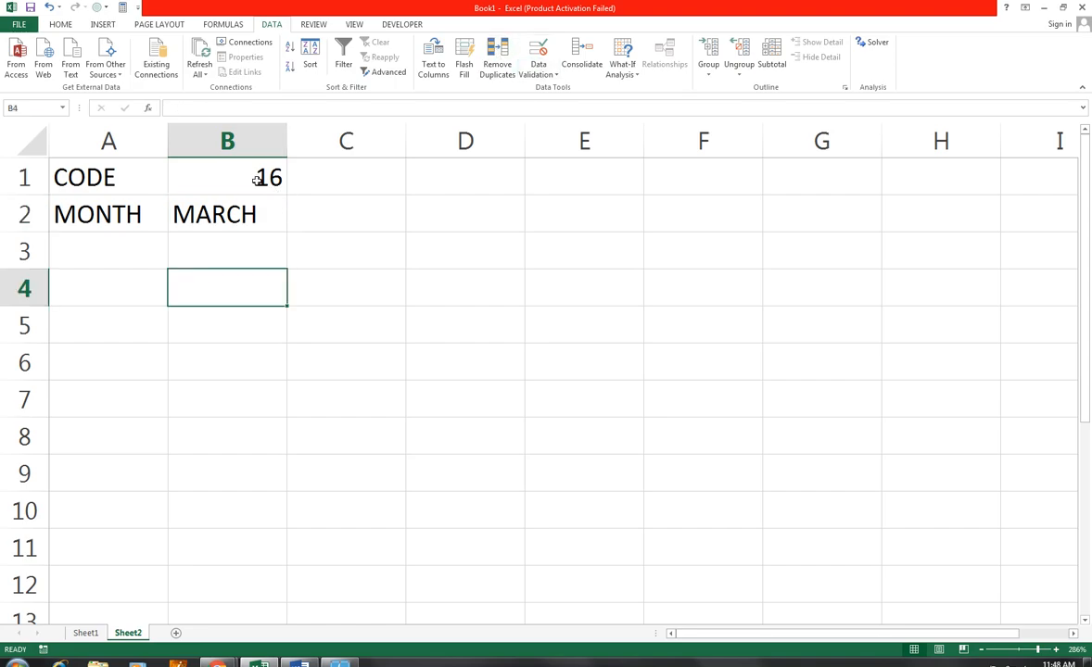
{"action": "left_click", "coordinate": [556, 79]}
{"action": "left_click", "coordinate": [547, 90]}
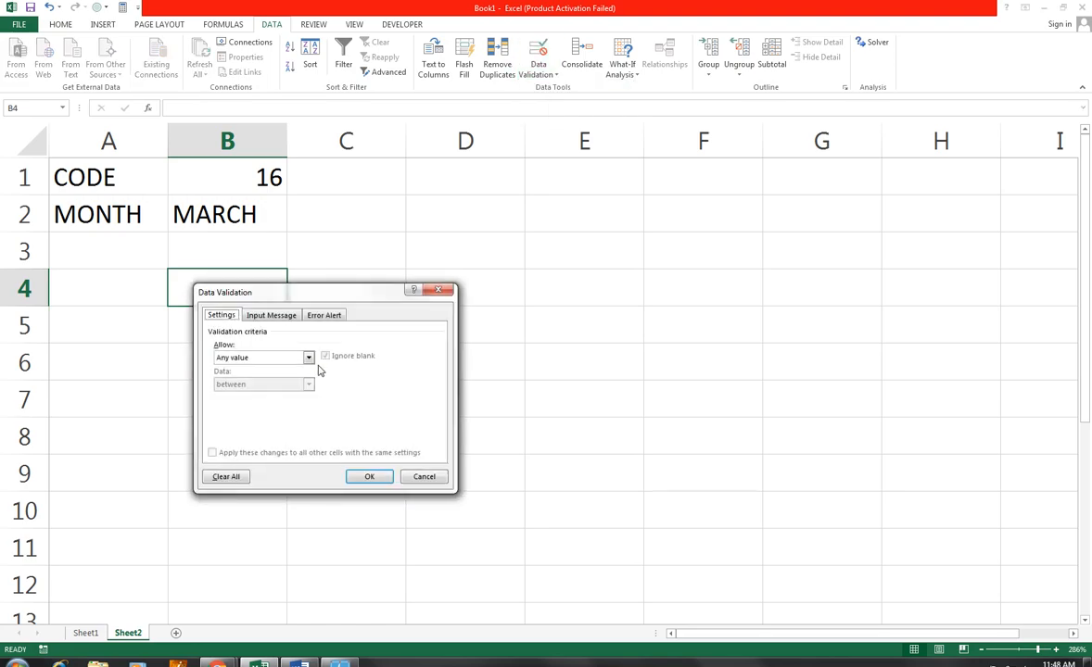
{"action": "left_click", "coordinate": [309, 358]}
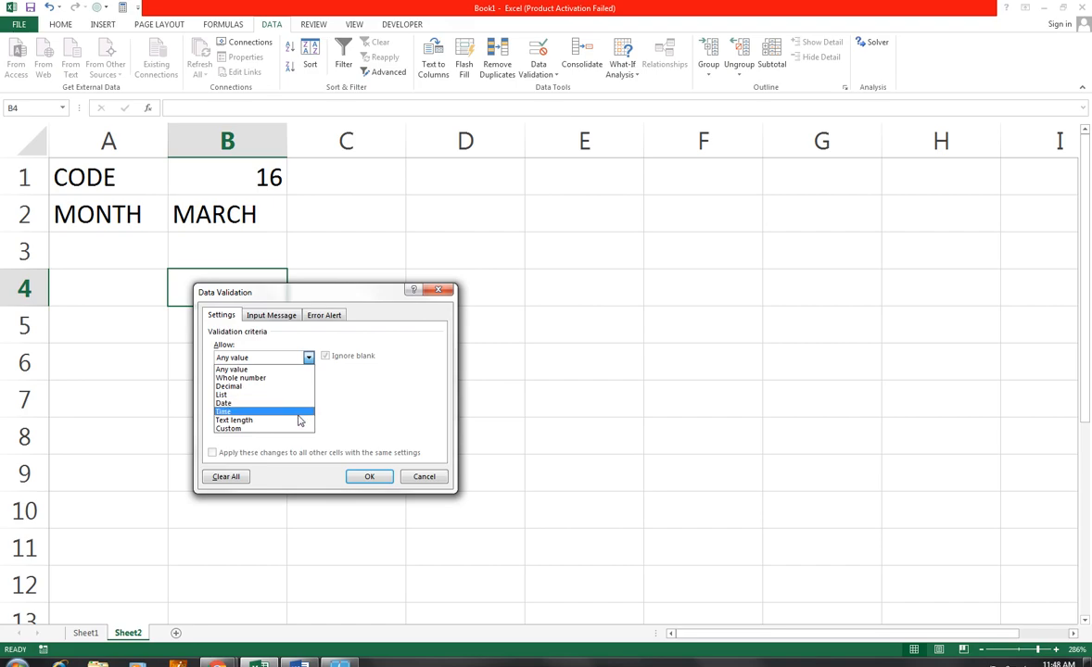
{"action": "left_click", "coordinate": [424, 477]}
{"action": "left_click", "coordinate": [424, 476]}
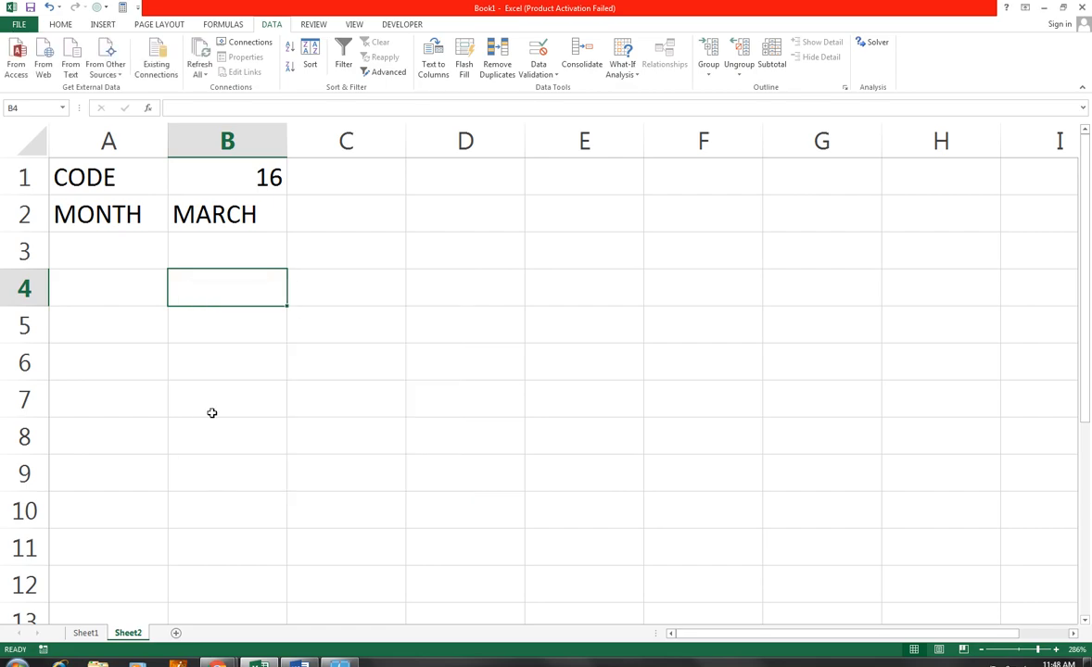
- Add a new worksheet and apply Text length validation to A1:B3 with a minimum of 2 and a maximum of 10
{"action": "left_click", "coordinate": [176, 633]}
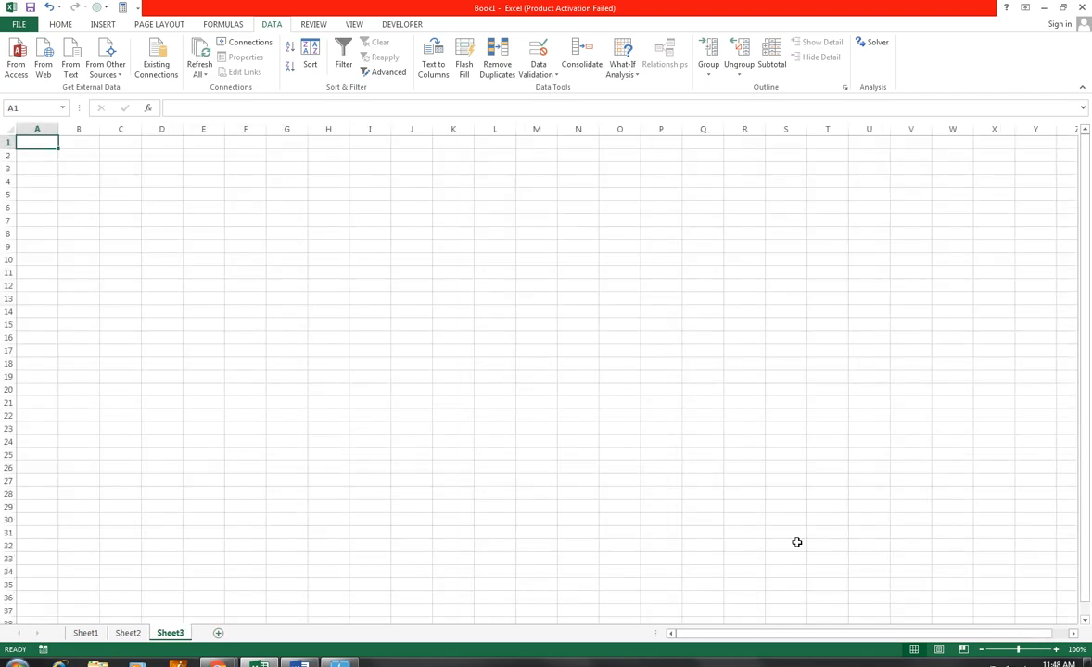
{"action": "left_click", "coordinate": [1048, 648]}
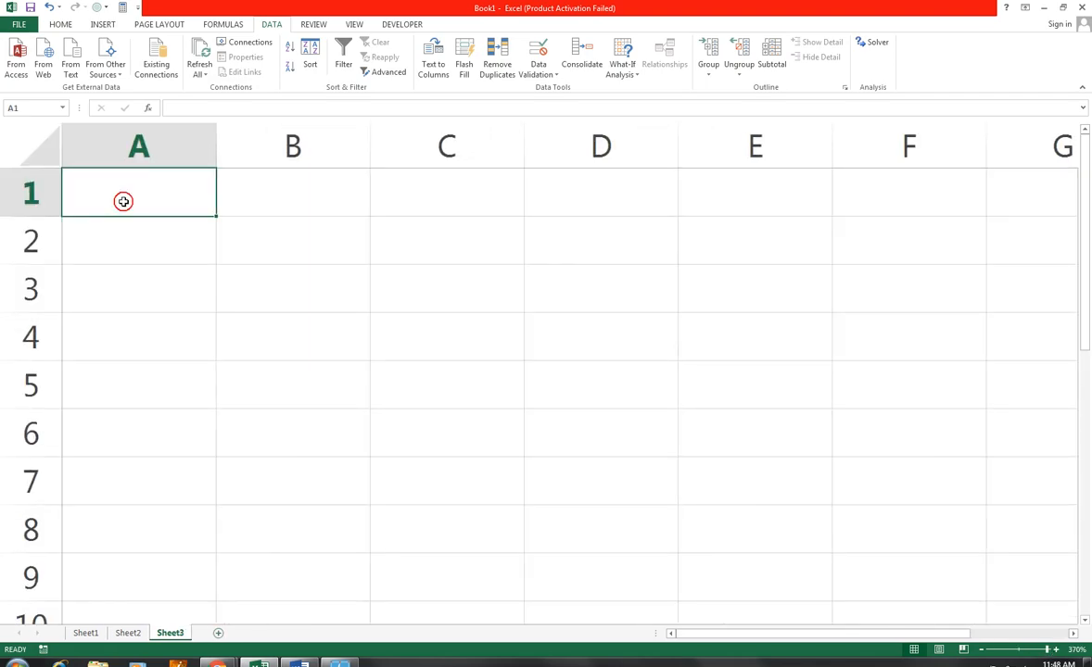
{"action": "left_click_drag", "start_coordinate": [122, 201], "coordinate": [275, 298]}
{"action": "left_click", "coordinate": [547, 74]}
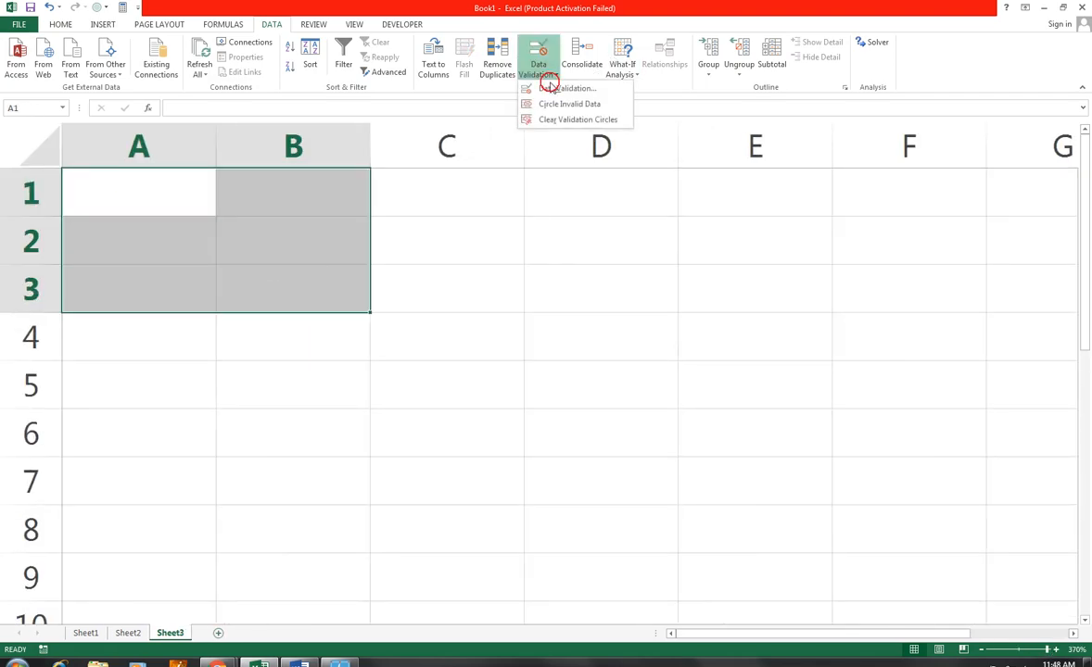
{"action": "left_click", "coordinate": [547, 90]}
{"action": "left_click", "coordinate": [308, 357]}
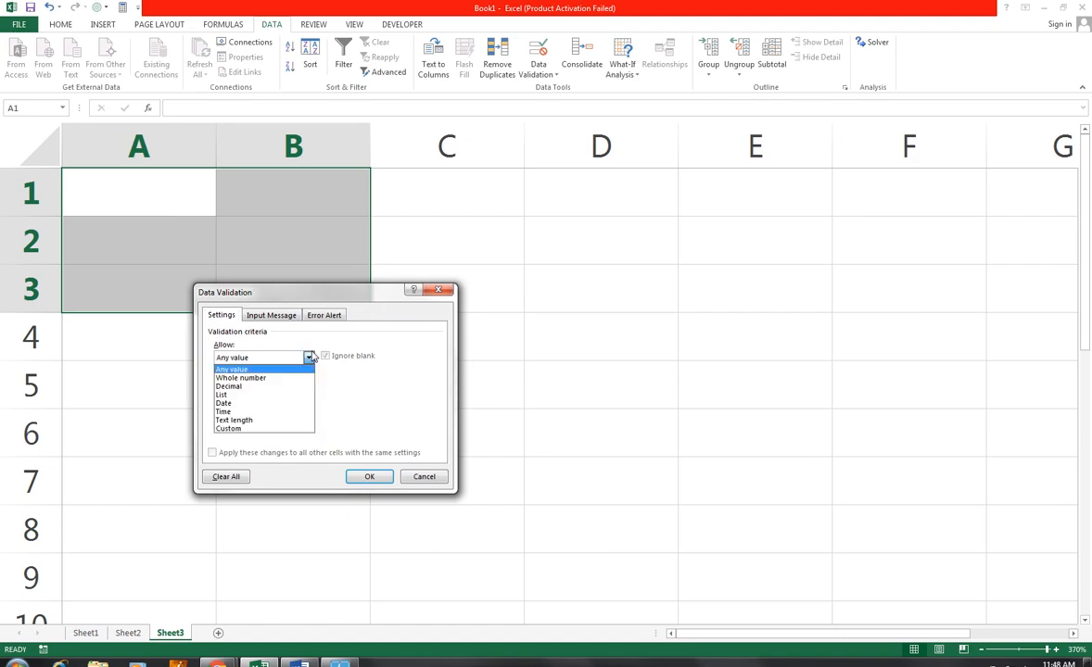
{"action": "left_click", "coordinate": [297, 422]}
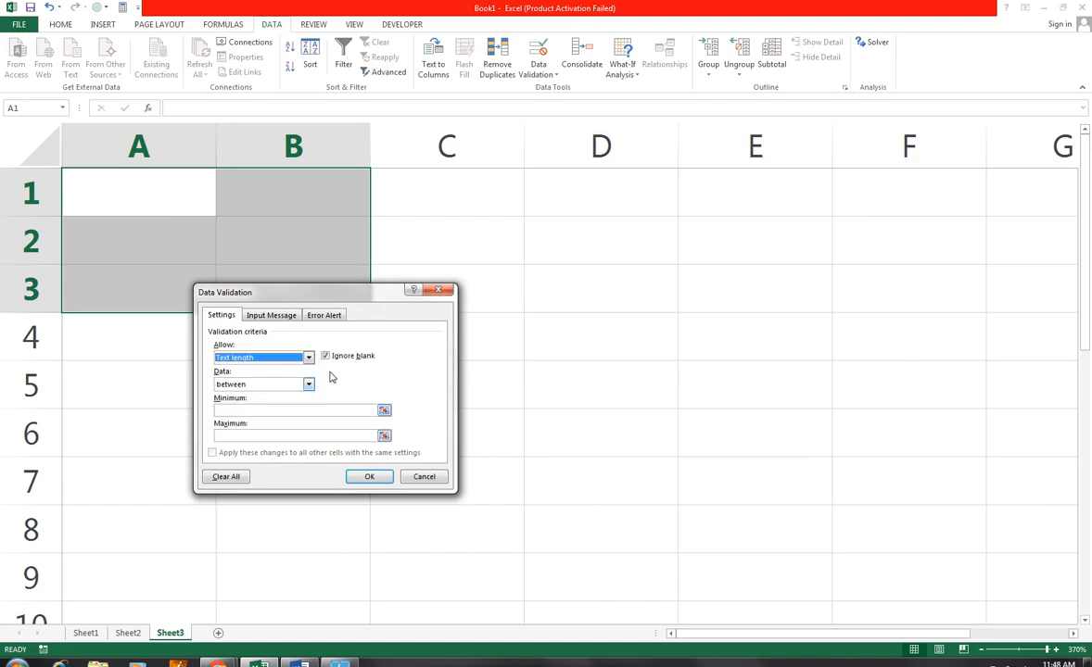
{"action": "left_click", "coordinate": [225, 411]}
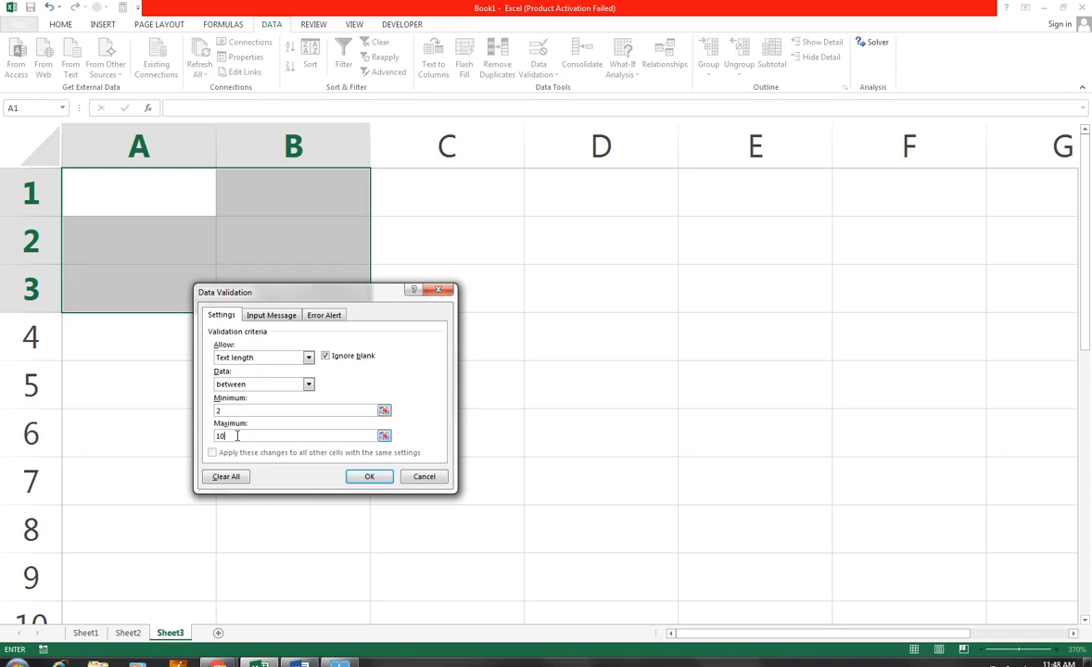
{"action": "left_click", "coordinate": [367, 476]}
- Test the maximum text length in A1 by trying to enter MY FIRST SHORCUT KEY, and discard it
{"action": "left_click", "coordinate": [187, 194]}
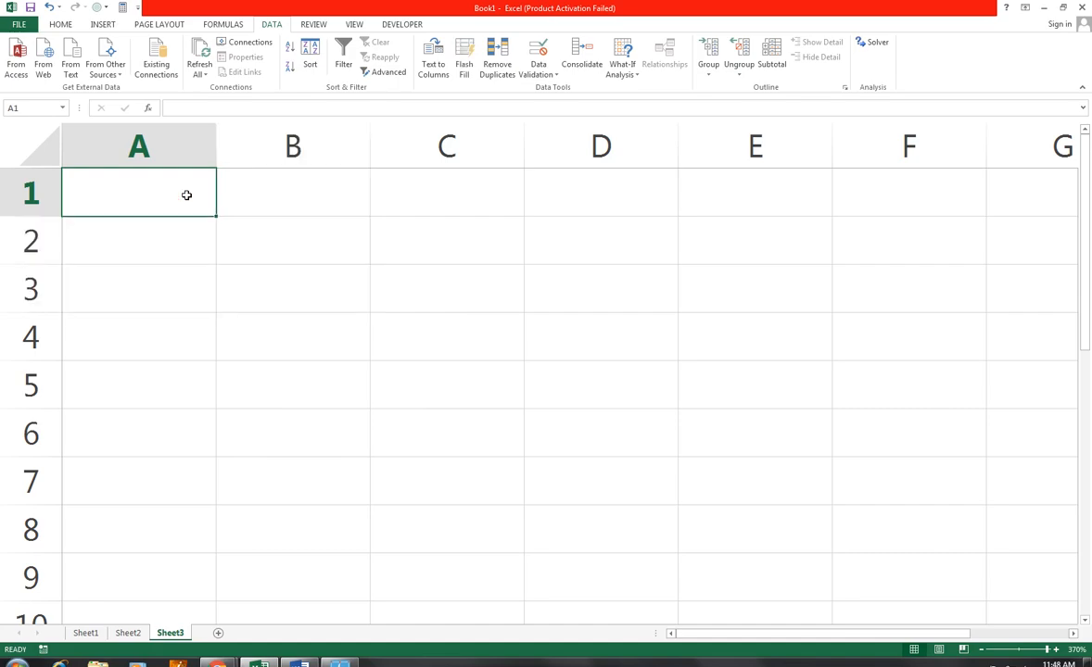
{"action": "type", "text": "MY FIRST SHORCUT KEY"}
{"action": "key", "text": "Return"}
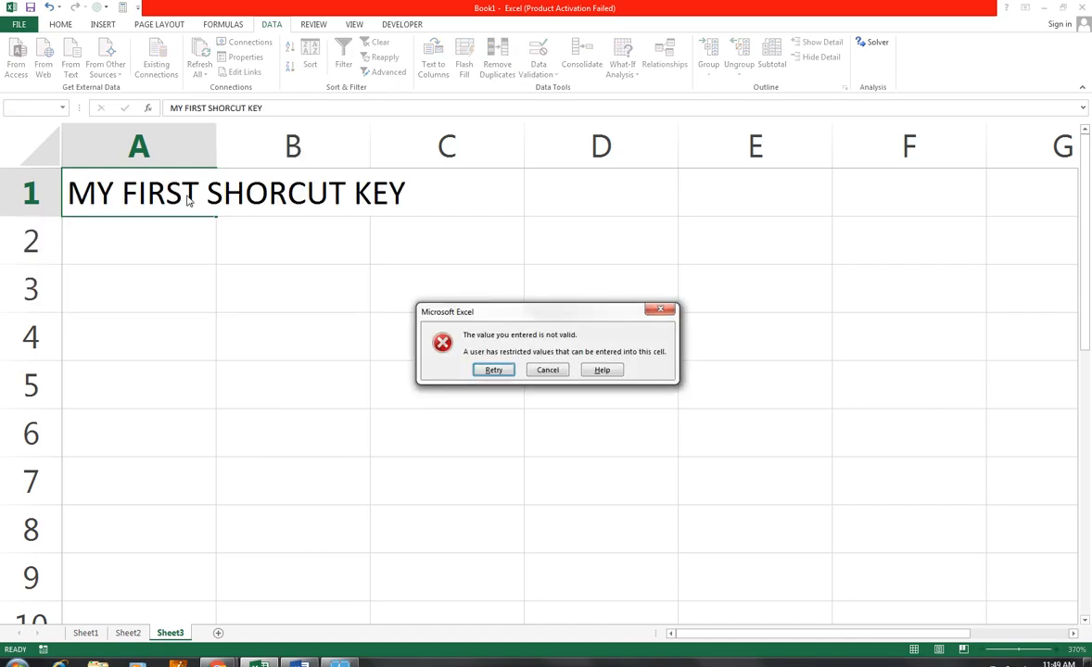
{"action": "key", "text": "Escape"}
- Test the minimum text length in A1 with the single letters D and W, discarding both entries
{"action": "type", "text": "D"}
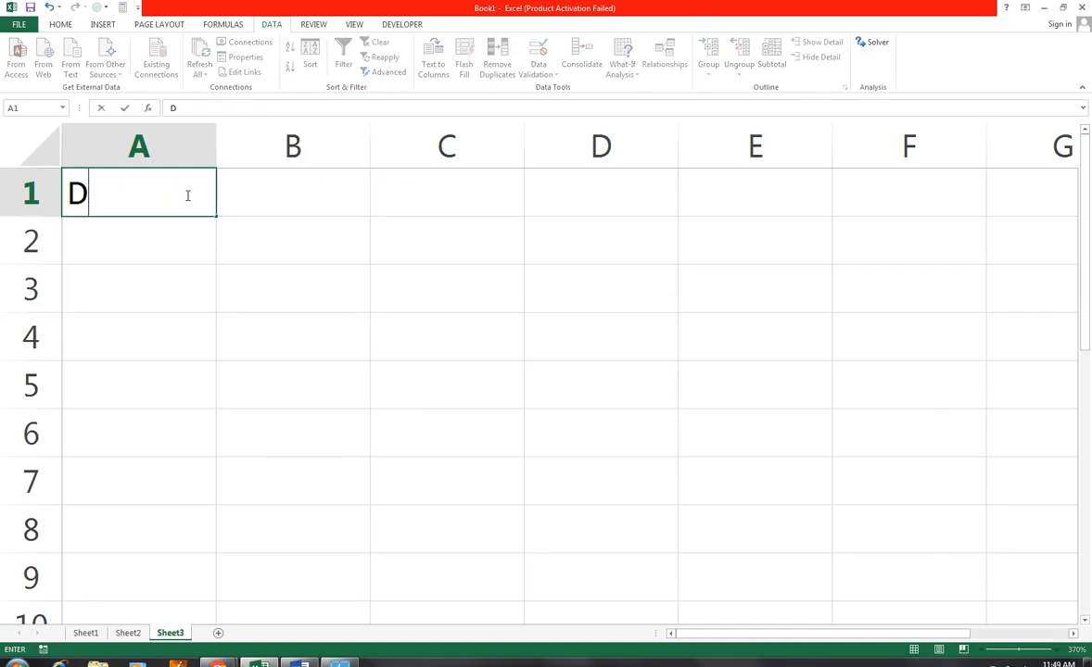
{"action": "key", "text": "Return"}
{"action": "key", "text": "Escape"}
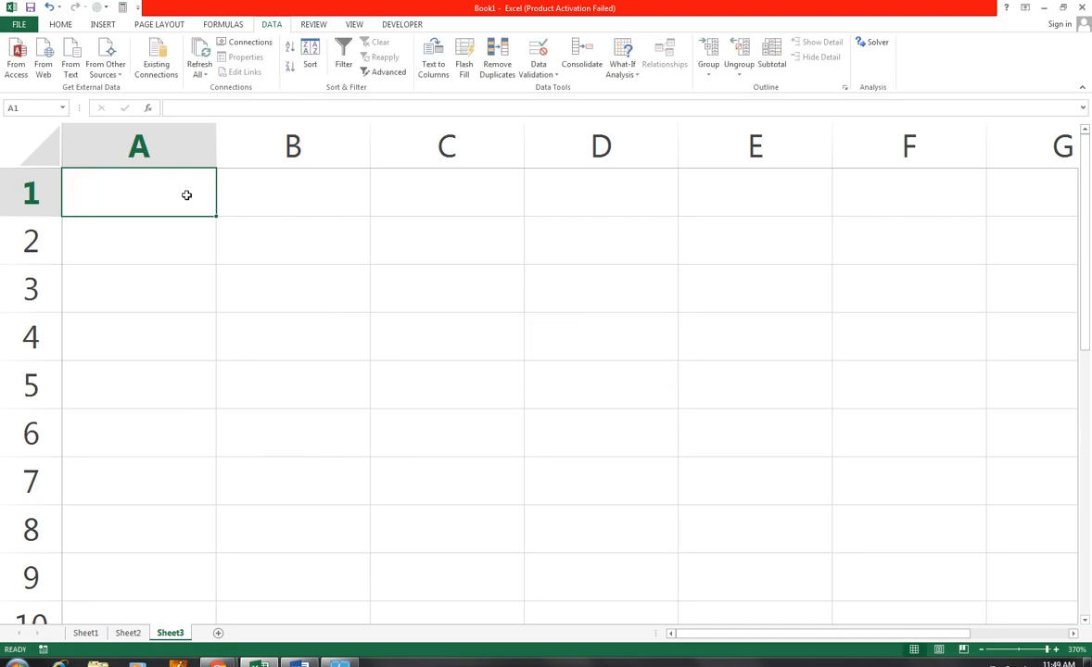
{"action": "type", "text": "W"}
{"action": "key", "text": "Return"}
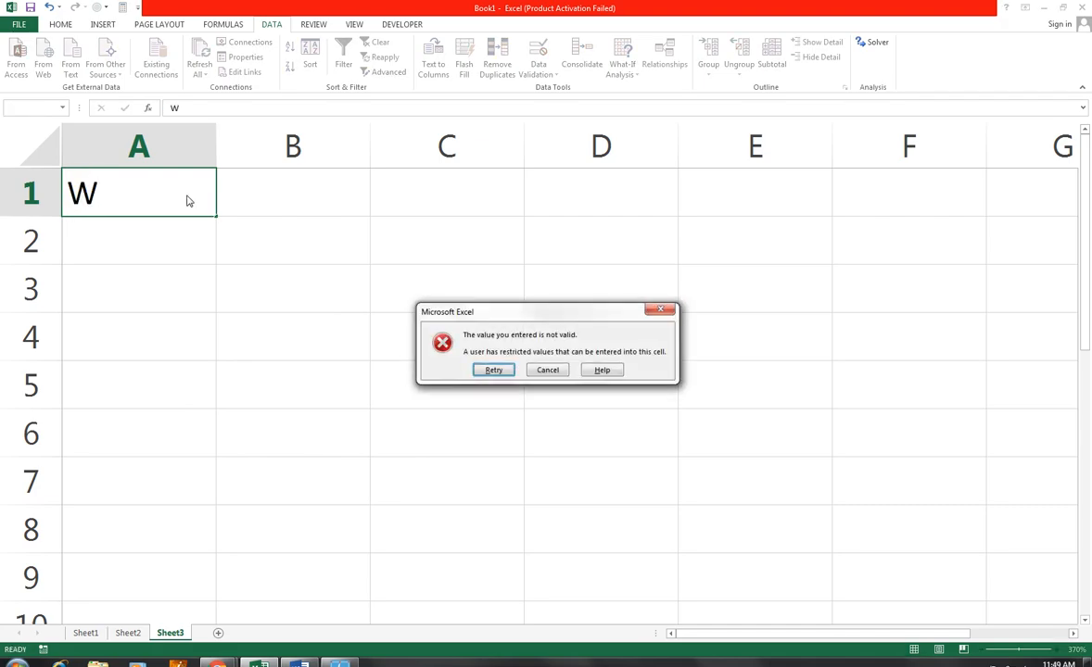
{"action": "key", "text": "Escape"}
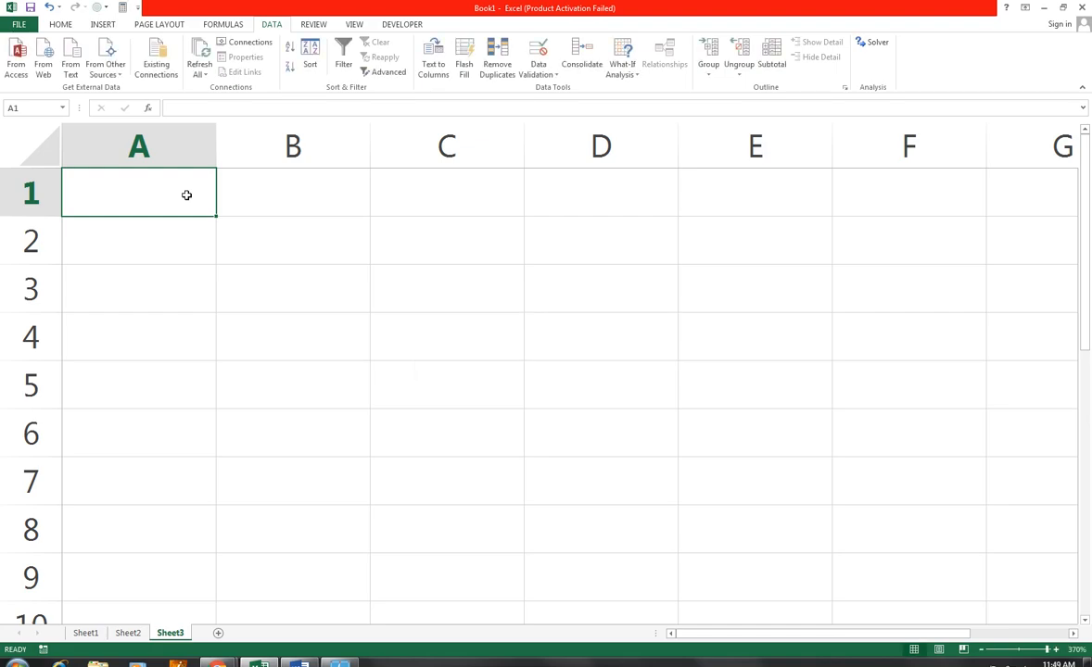
- Enter ADASDF in A1 and SDA in B1 on Sheet3
{"action": "type", "text": "ADASDF"}
{"action": "key", "text": "Tab"}
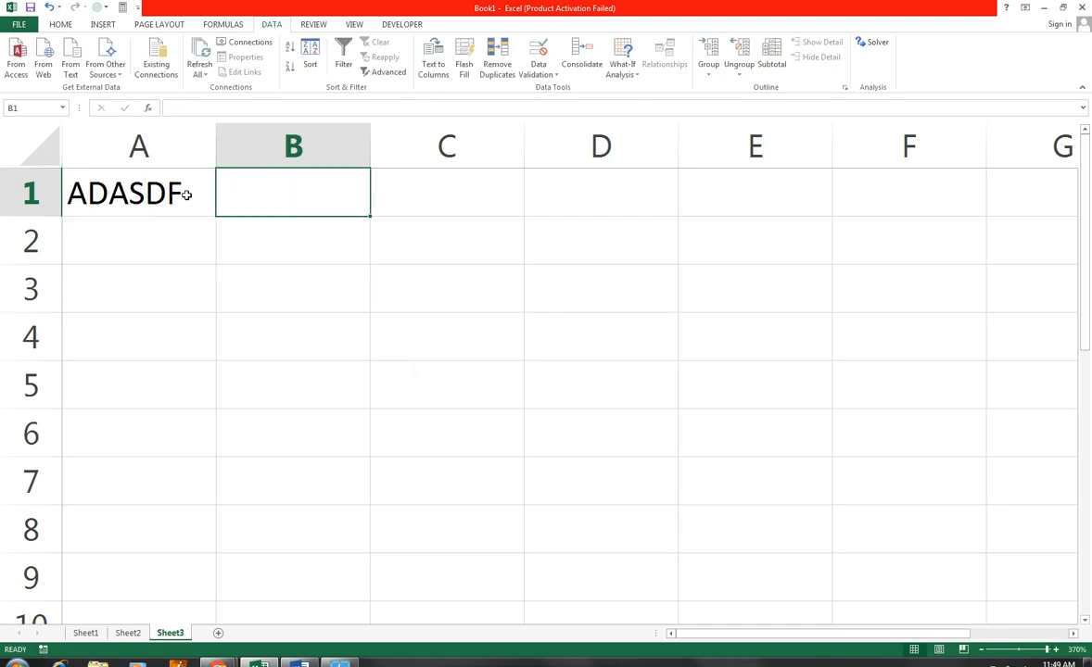
{"action": "type", "text": "SDA"}
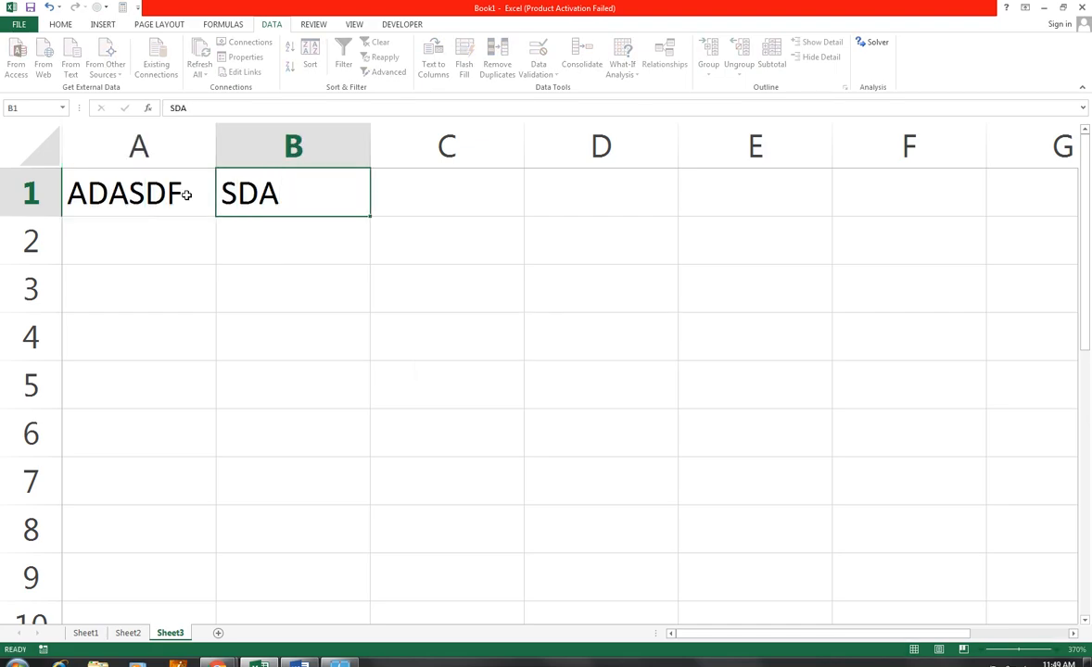
{"action": "key", "text": "Tab"}
- Try to enter the overlong text ADFASFASDFASDFSD in A2, and cancel the entry
{"action": "key", "text": "Down"}
{"action": "key", "text": "Left"}
{"action": "key", "text": "Left"}
{"action": "type", "text": "ADFASFASDFASDFSD"}
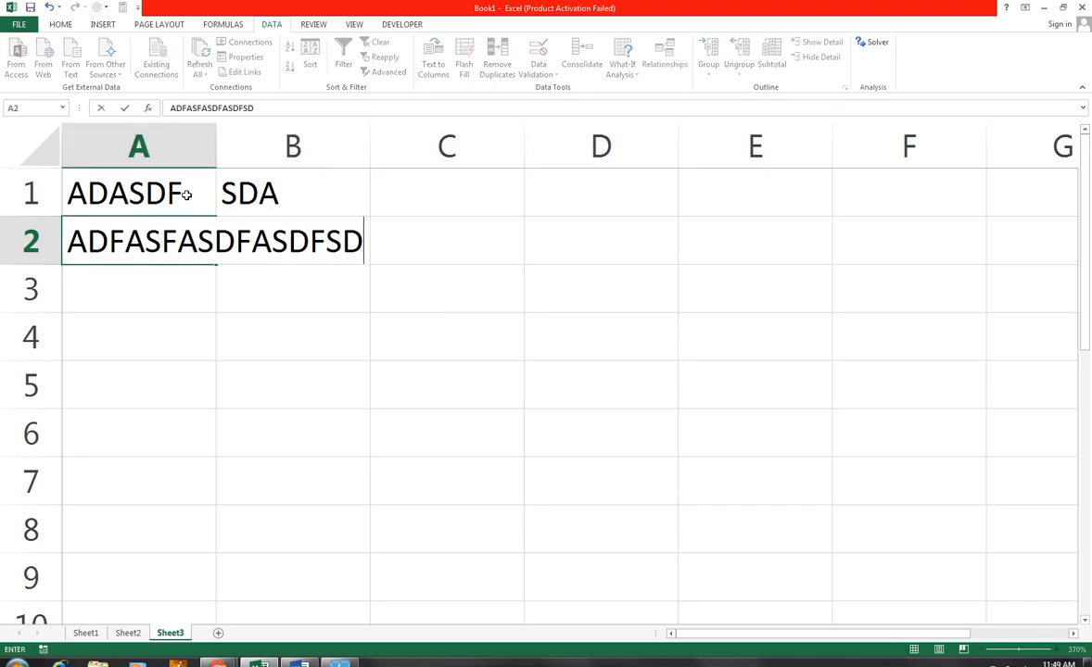
{"action": "key", "text": "Return"}
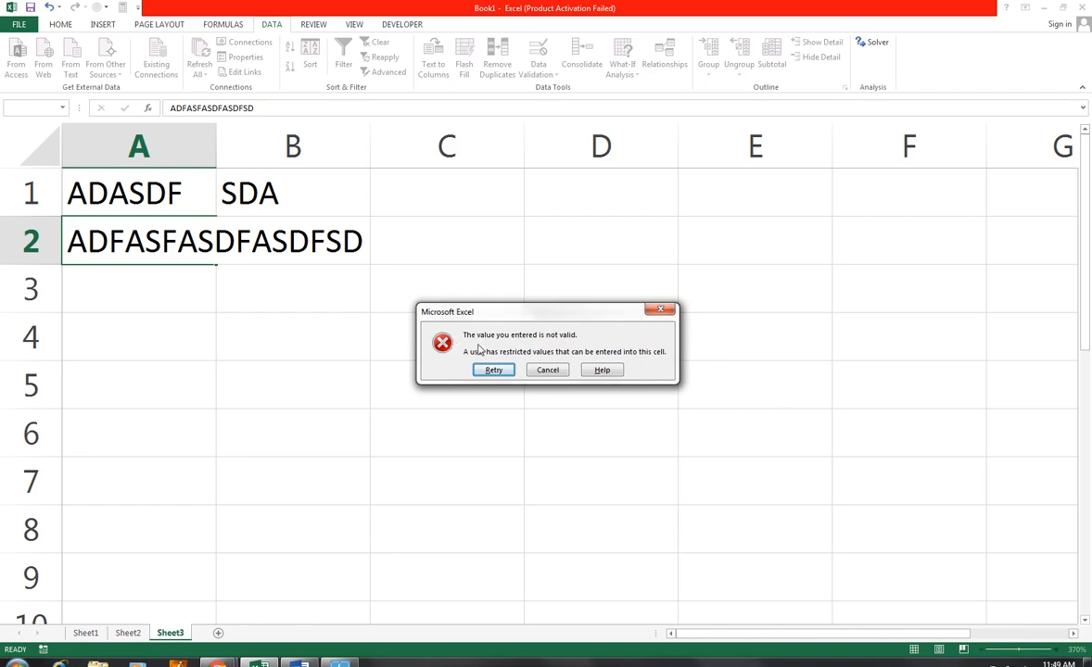
{"action": "left_click", "coordinate": [540, 374]}
- Clear all data validation settings from every cell on Sheet3
{"action": "left_click", "coordinate": [19, 137]}
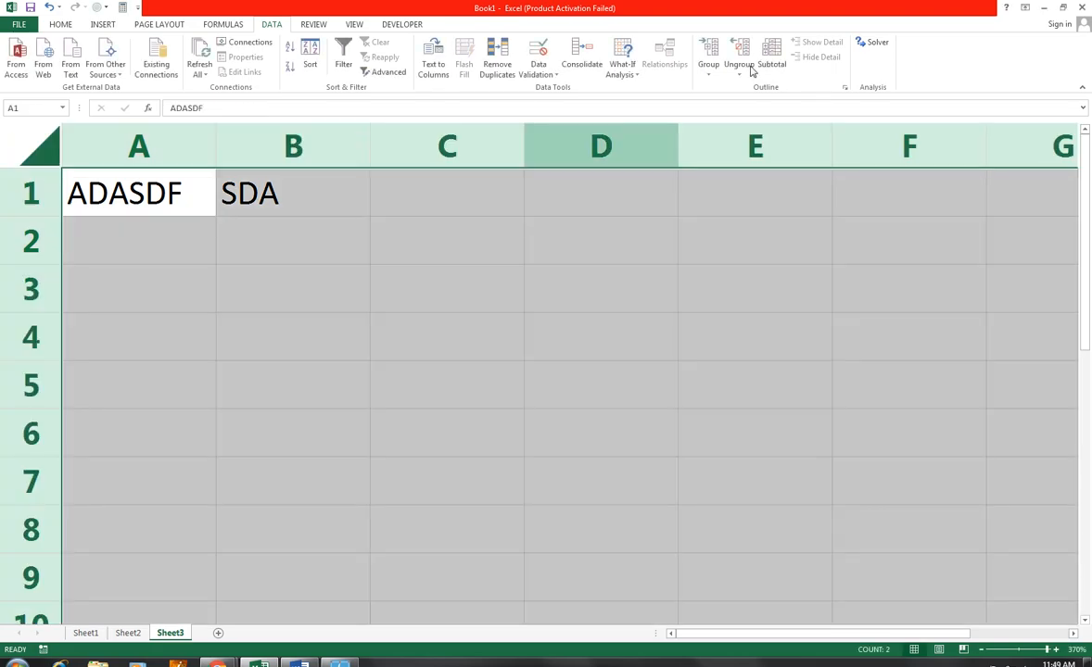
{"action": "left_click", "coordinate": [543, 74]}
{"action": "left_click", "coordinate": [562, 88]}
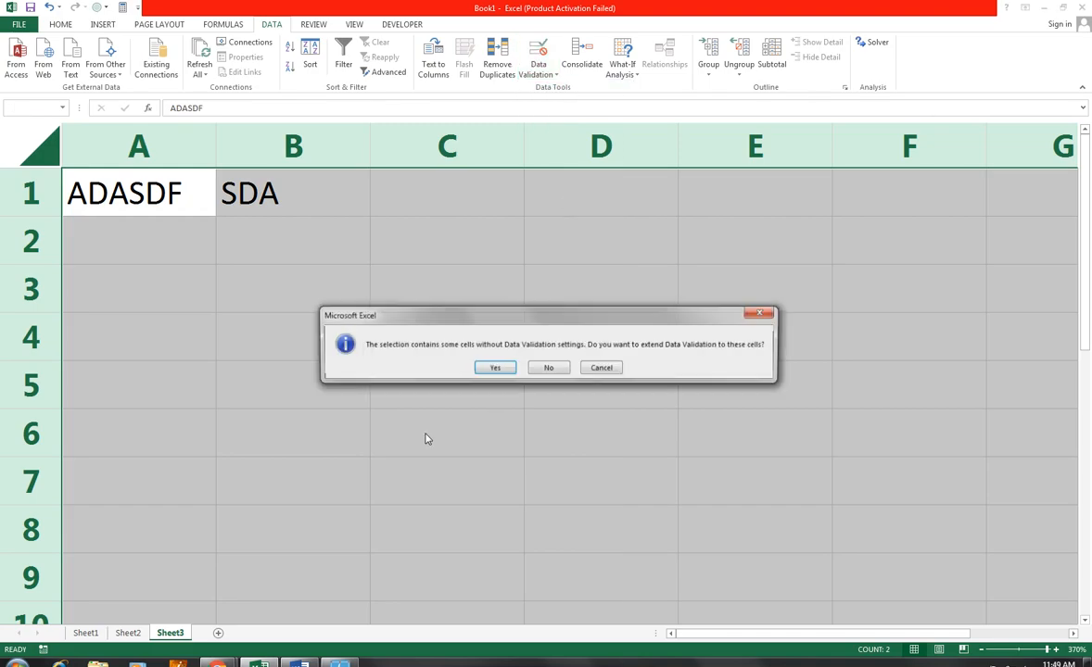
{"action": "key", "text": "Return"}
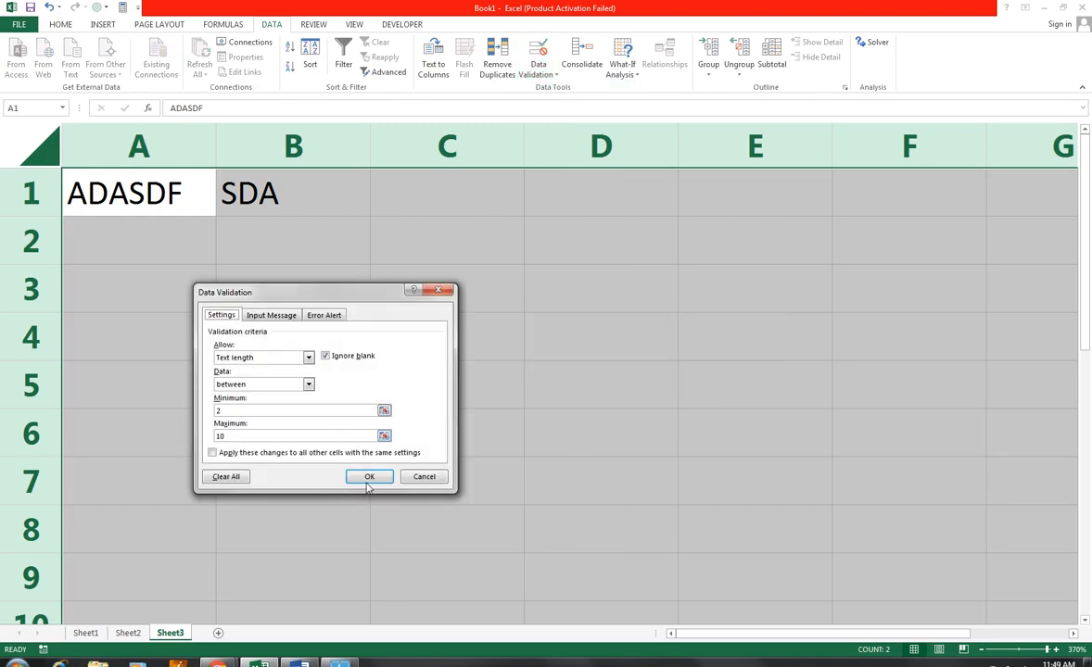
{"action": "left_click", "coordinate": [226, 476]}
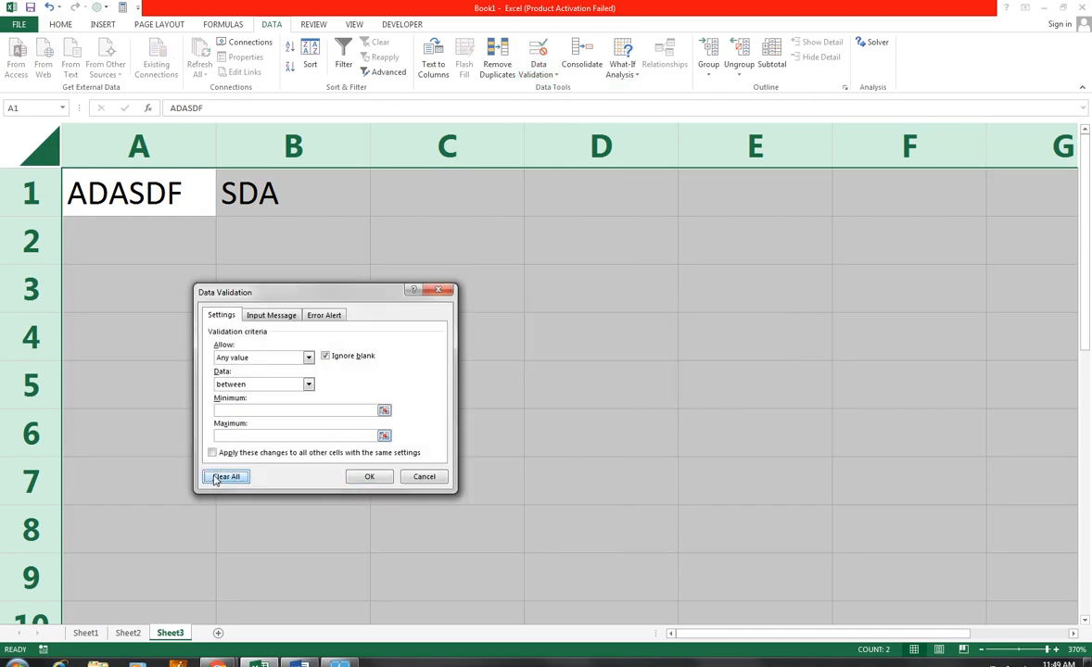
{"action": "left_click", "coordinate": [376, 476]}
{"action": "left_click", "coordinate": [113, 199]}
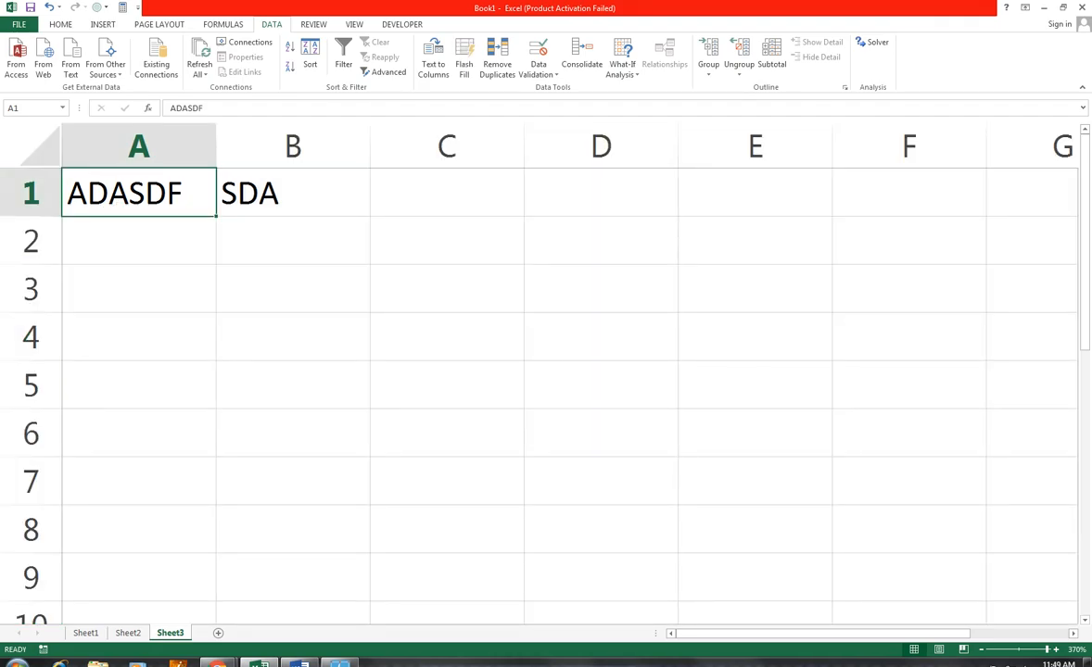
- Switch to the Chrome window showing the YouTube channel's Videos page
{"action": "mouse_move", "coordinate": [217, 663]}
{"action": "left_click", "coordinate": [289, 589]}
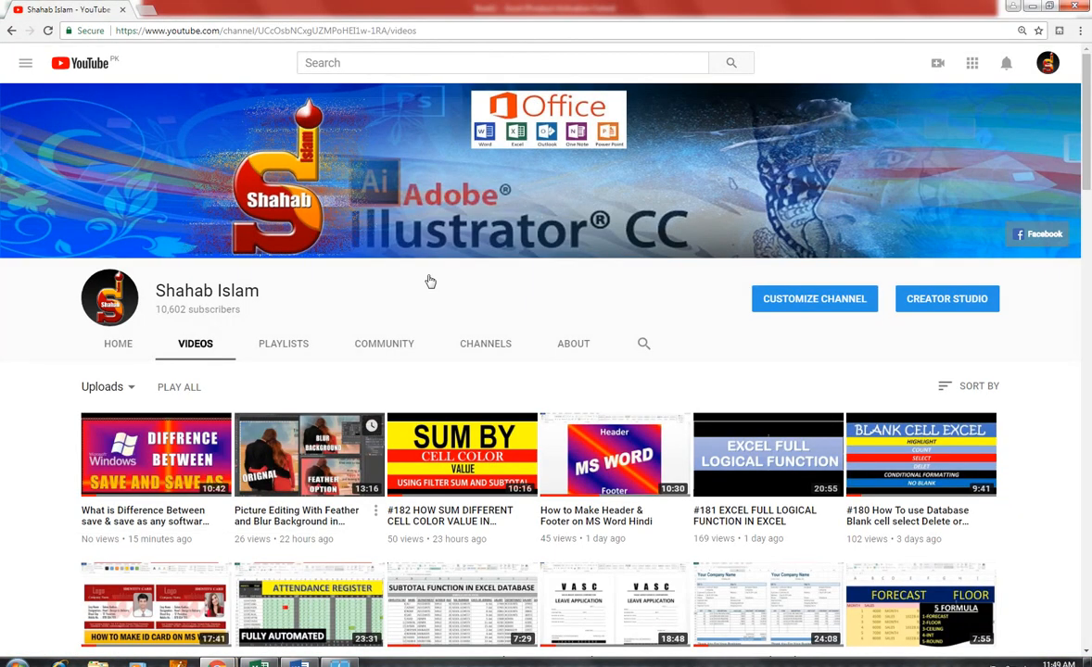